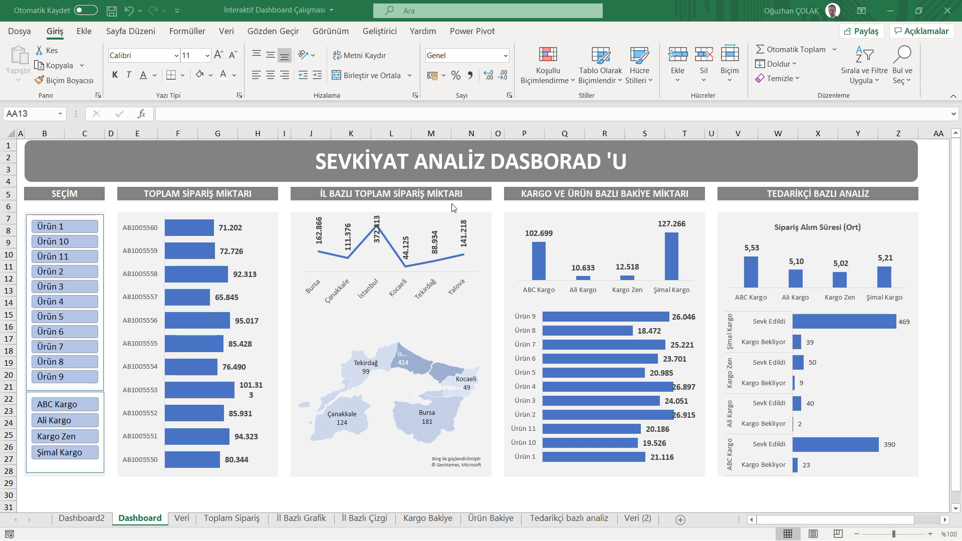
- Try out different product and carrier selections in the Ürün and Kargo slicers
click(64, 242)
drag(64, 241, 64, 302)
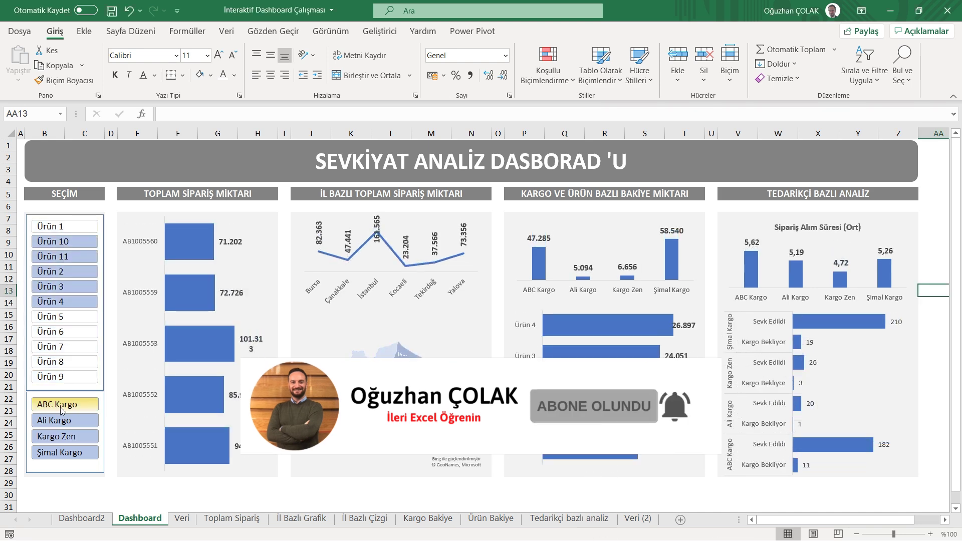
drag(64, 436, 64, 453)
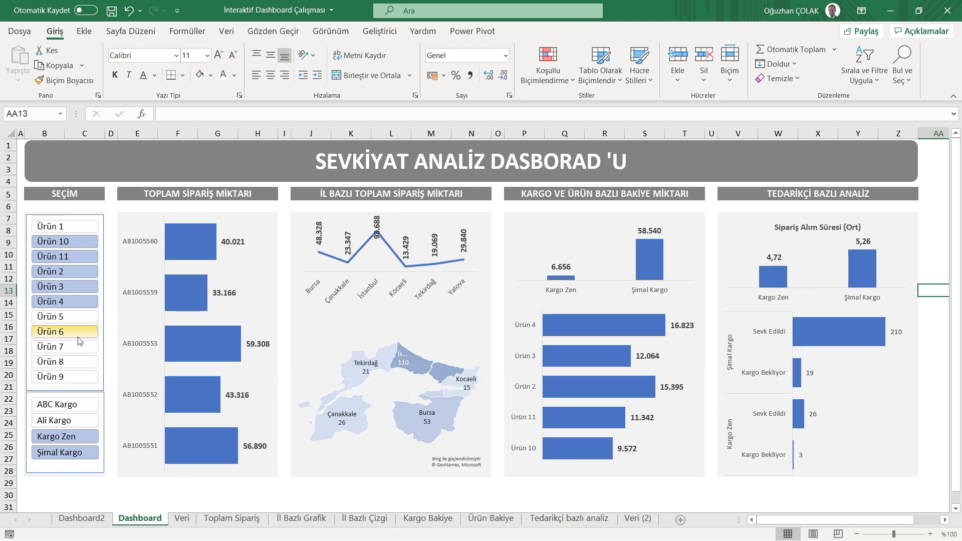
click(78, 335)
click(68, 425)
click(65, 405)
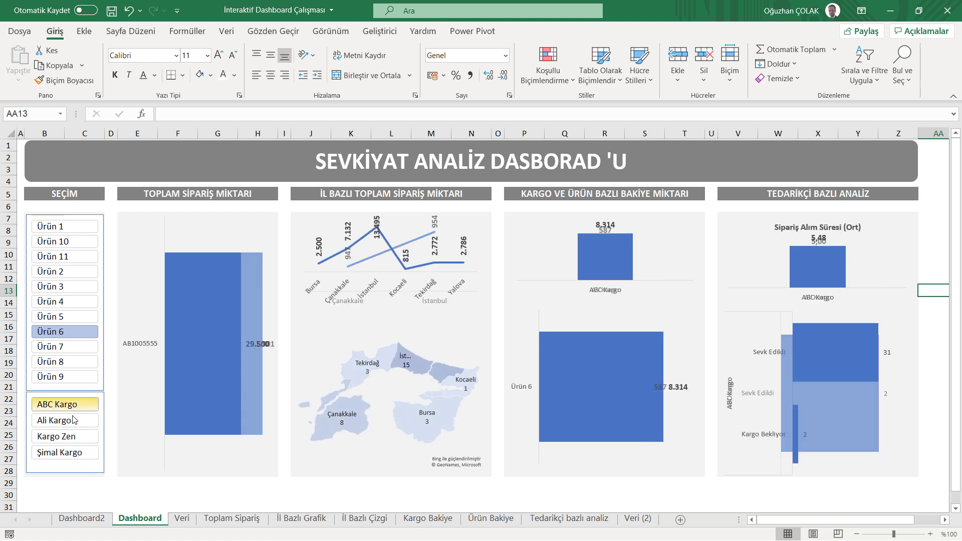
- Filter the dashboard to Ürün 2–6 with Ali Kargo and ABC Kargo, then view Dashboard2
ctrl+click(61, 302)
drag(61, 321, 55, 272)
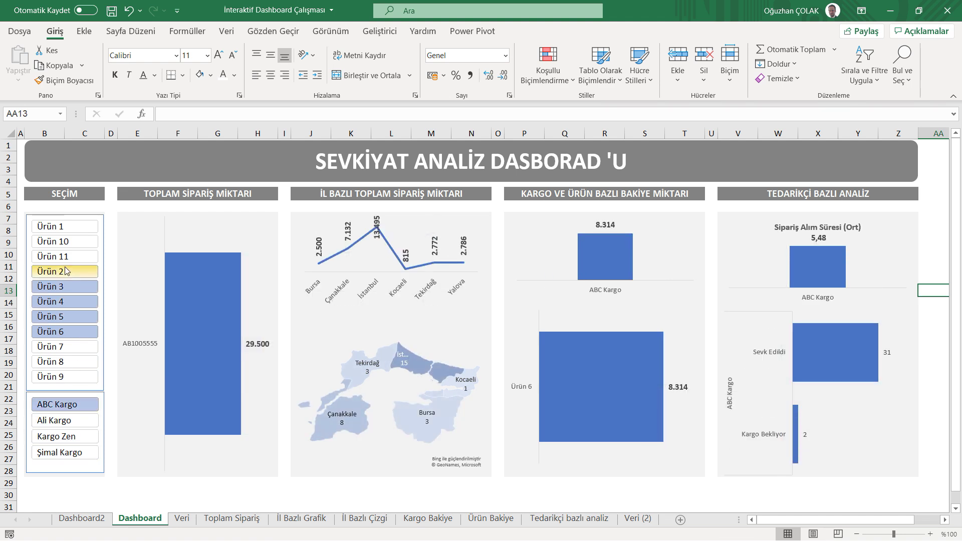
click(62, 423)
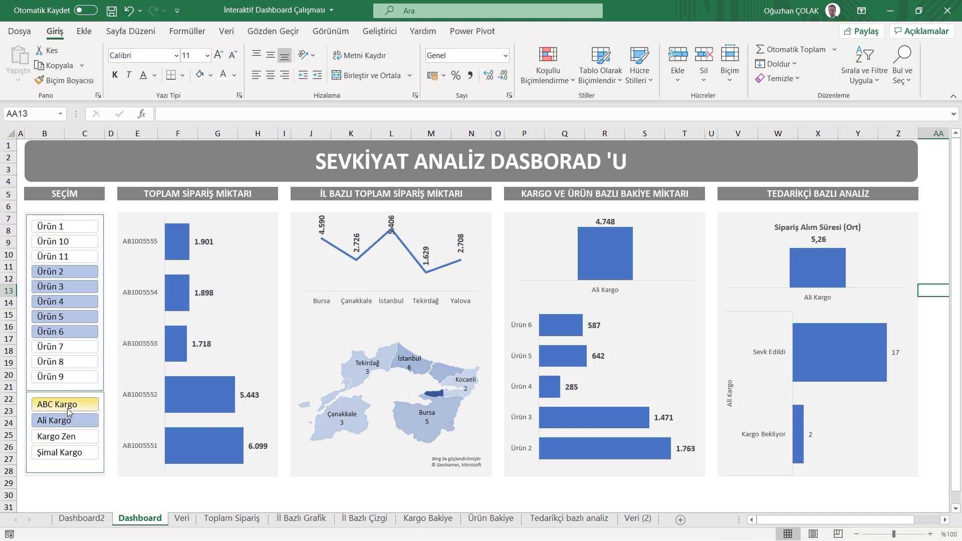
ctrl+click(69, 412)
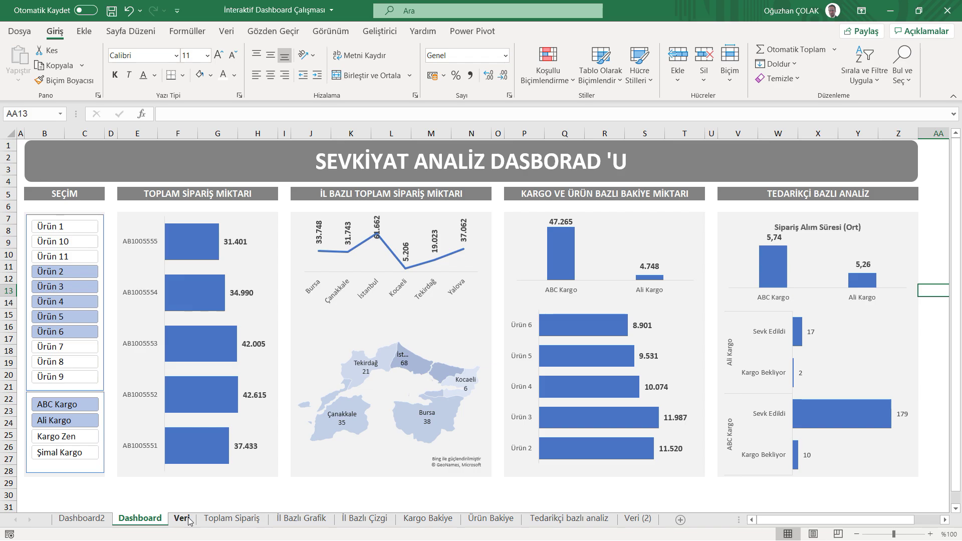
click(91, 521)
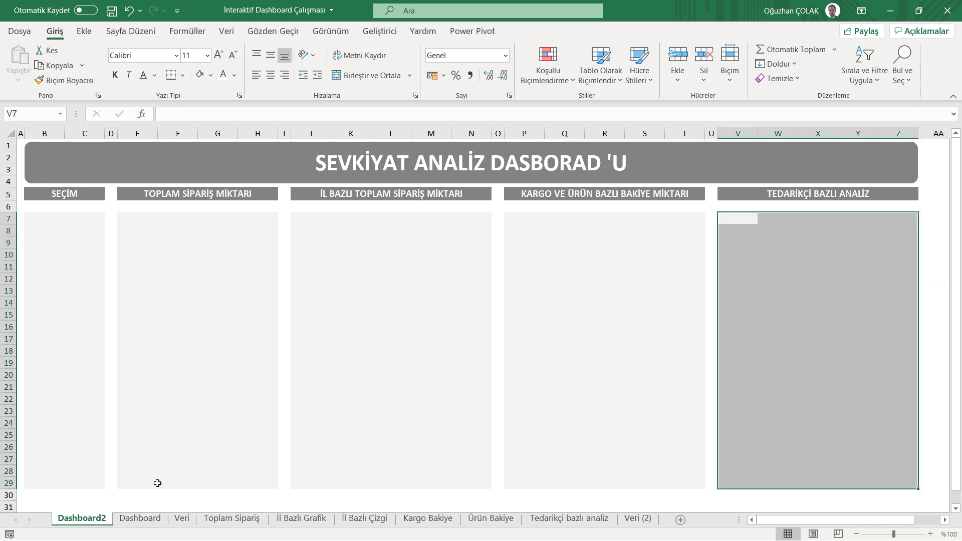
- Select cell J7 on the empty Dashboard2 layout, then move to the Veri data sheet
click(932, 245)
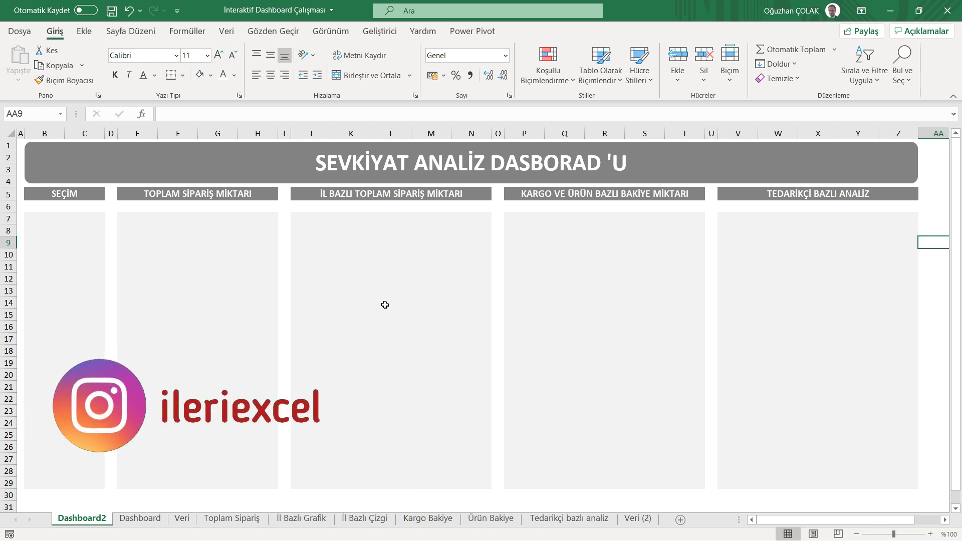
click(319, 220)
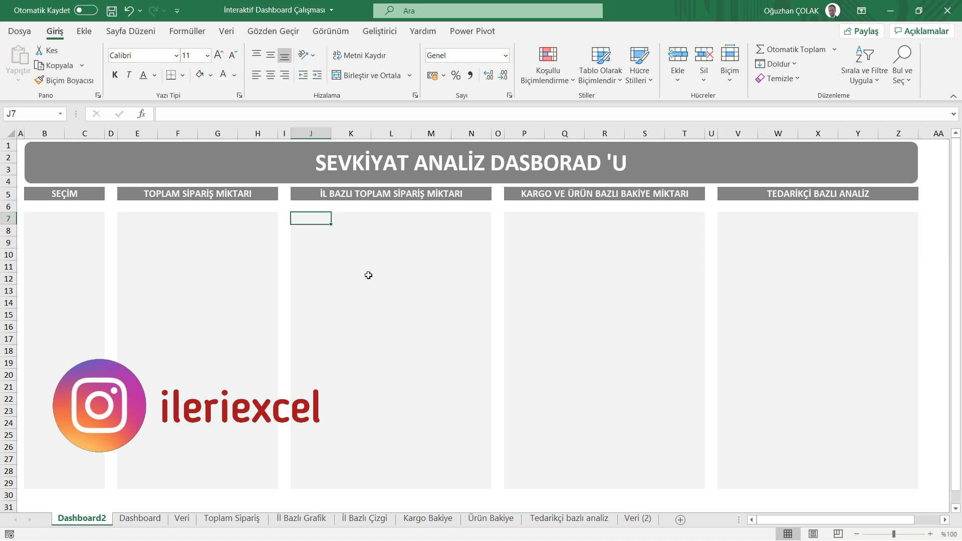
click(183, 519)
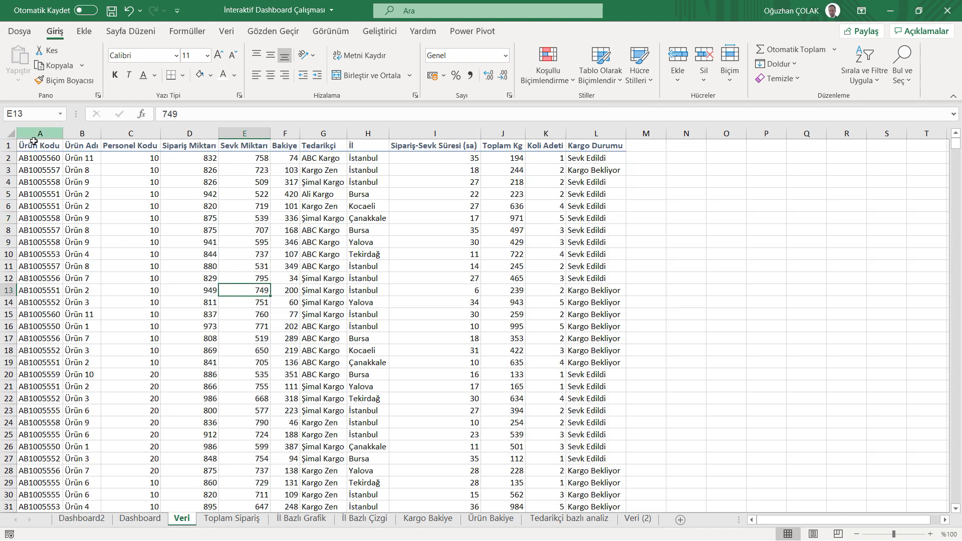
- Convert the shipment data A1:L1023 into table Tablo1 with table style set to None
key(ctrl+Home)
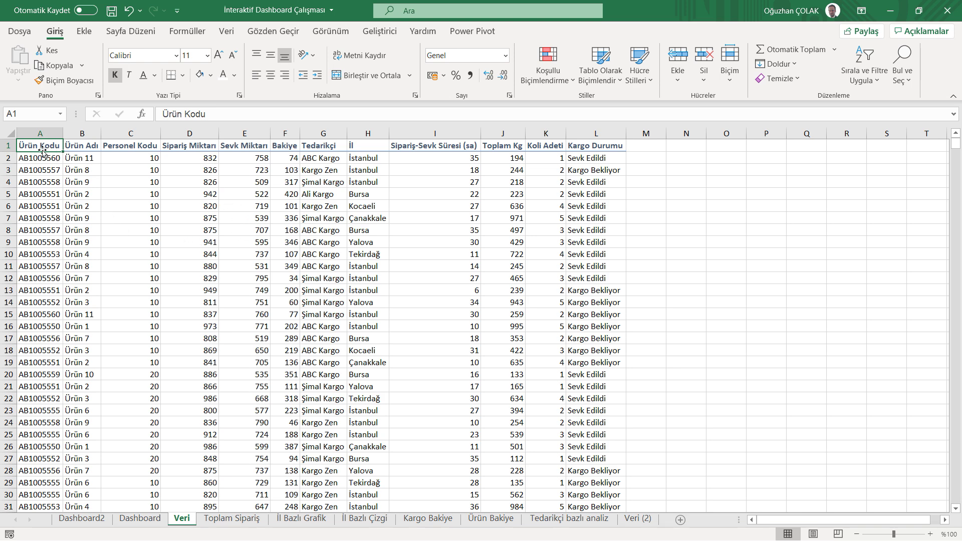
click(85, 31)
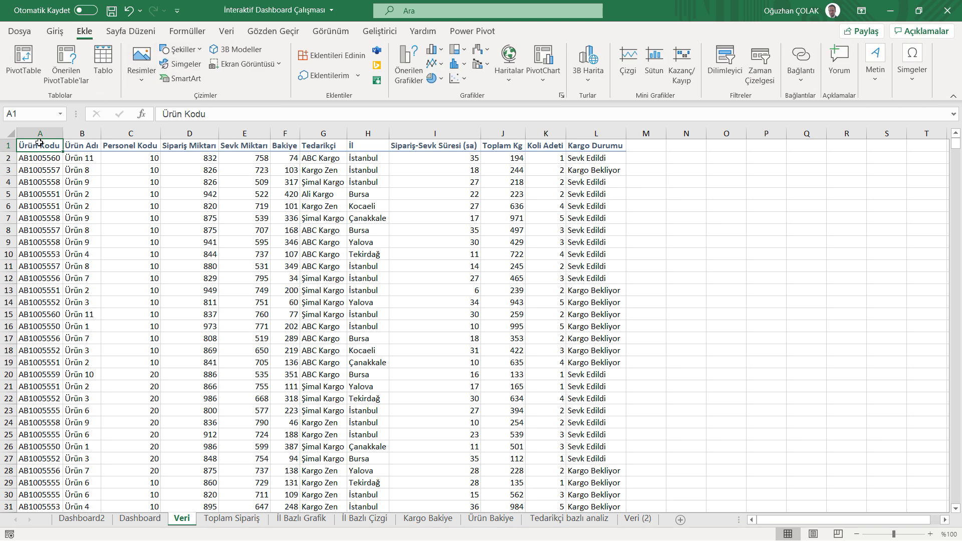
click(103, 60)
click(531, 248)
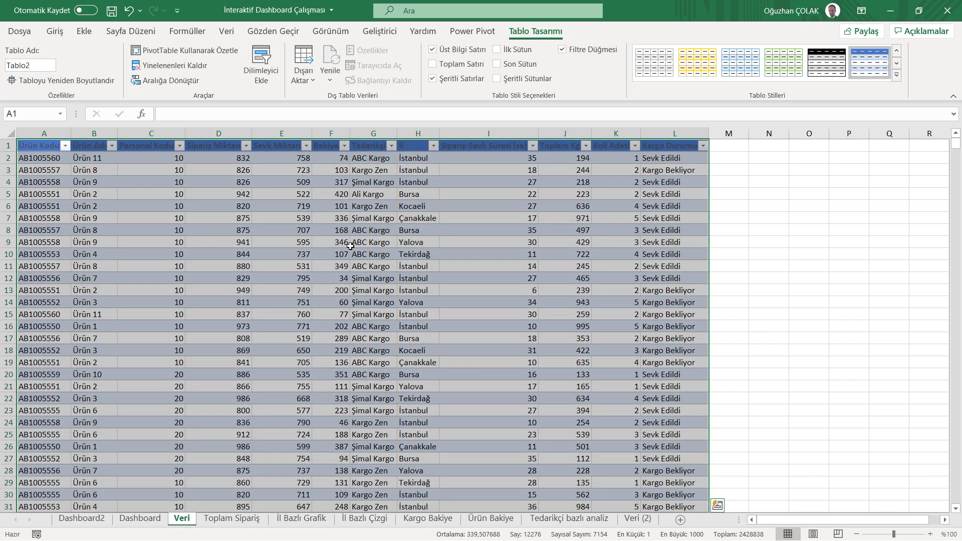
click(896, 75)
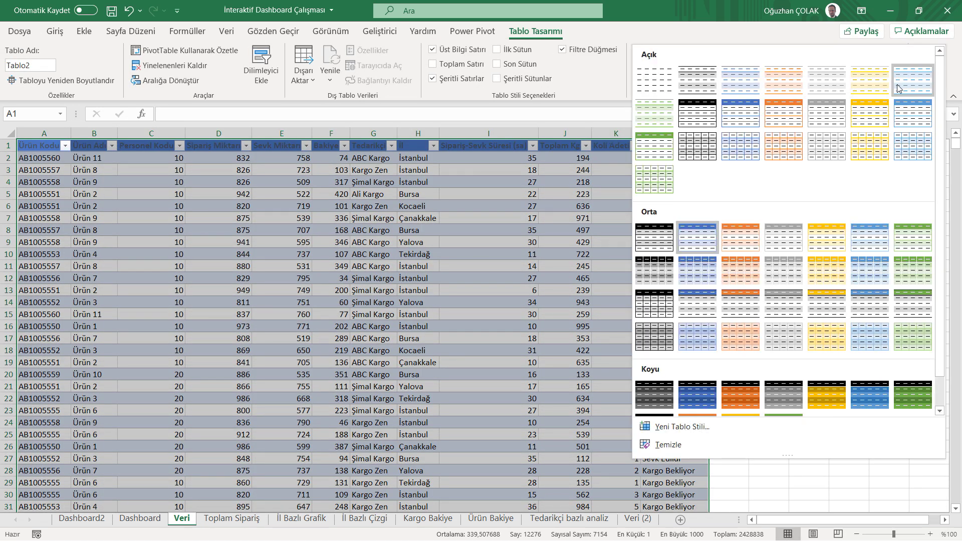
click(654, 76)
click(53, 204)
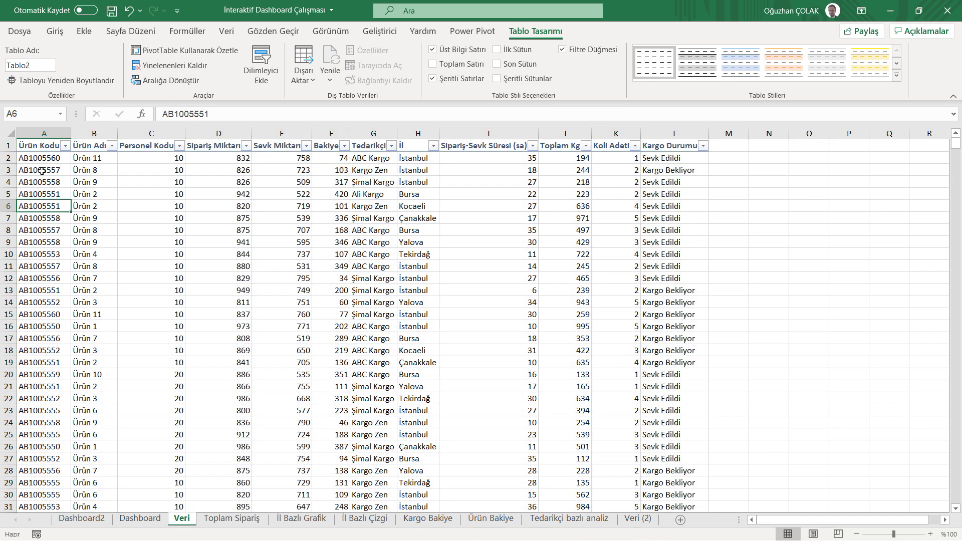
click(33, 147)
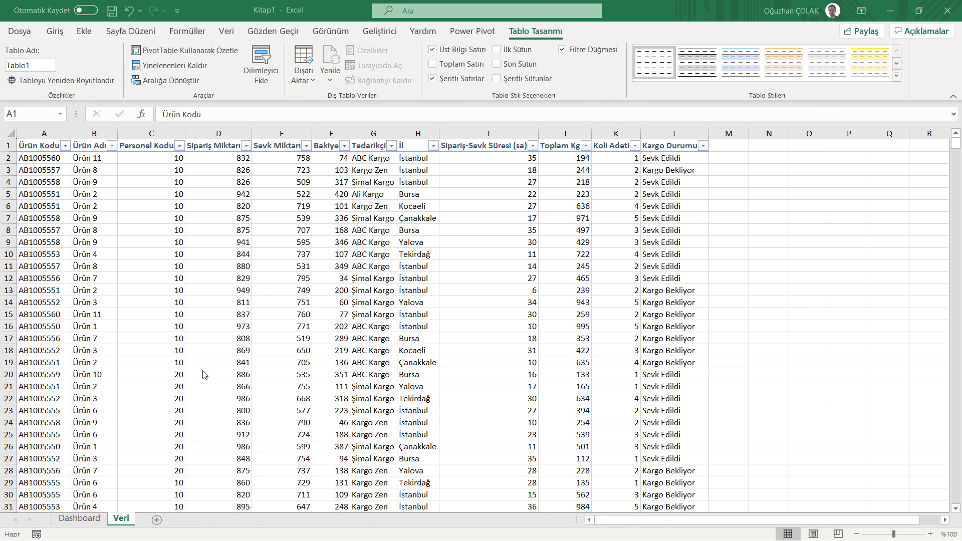
- Build a PivotTable from Tablo1 on a new sheet summing Sipariş Miktarı per Ürün Adı
click(40, 144)
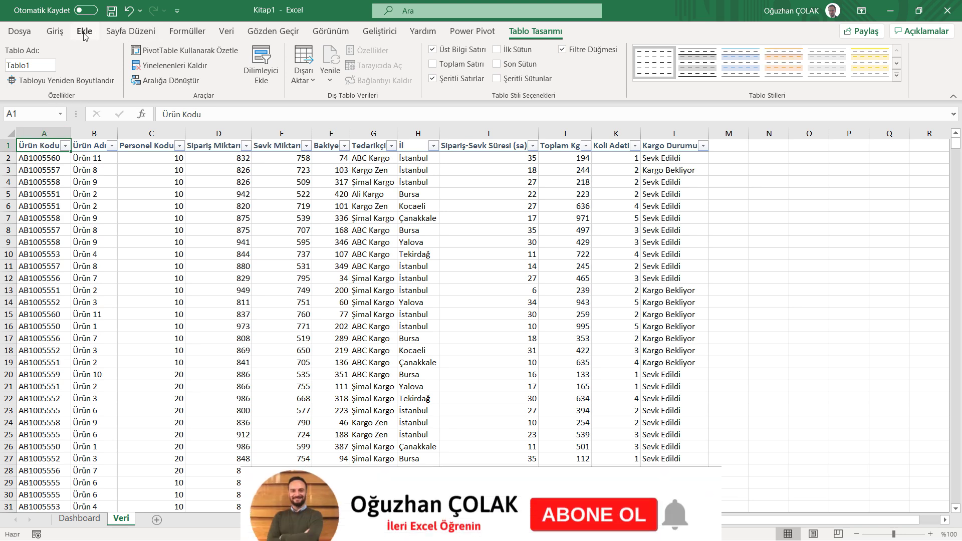
click(84, 32)
click(21, 57)
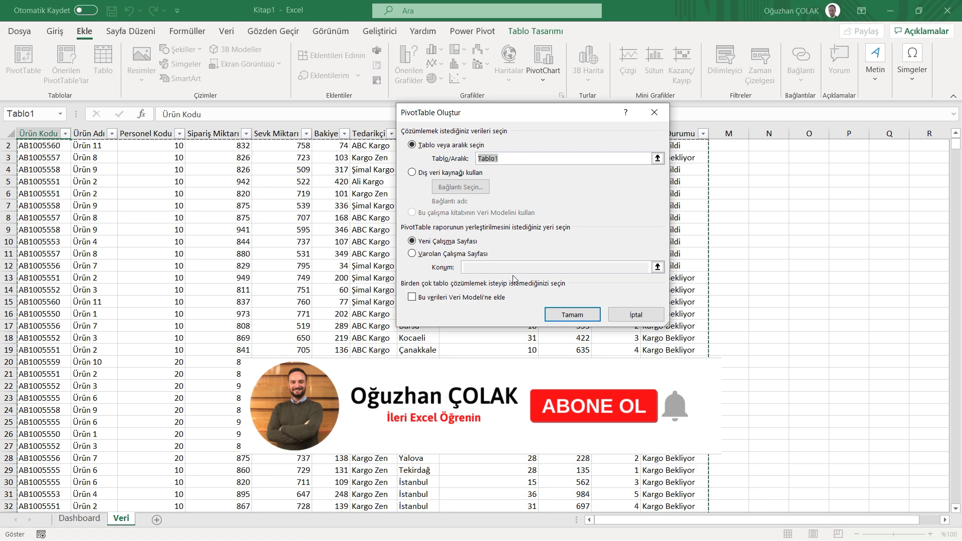
click(565, 311)
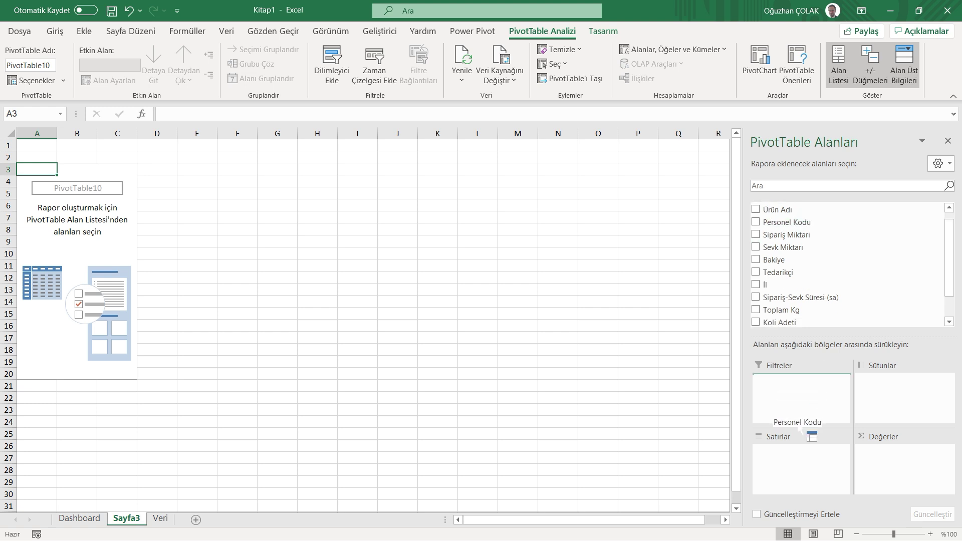
drag(804, 236, 800, 456)
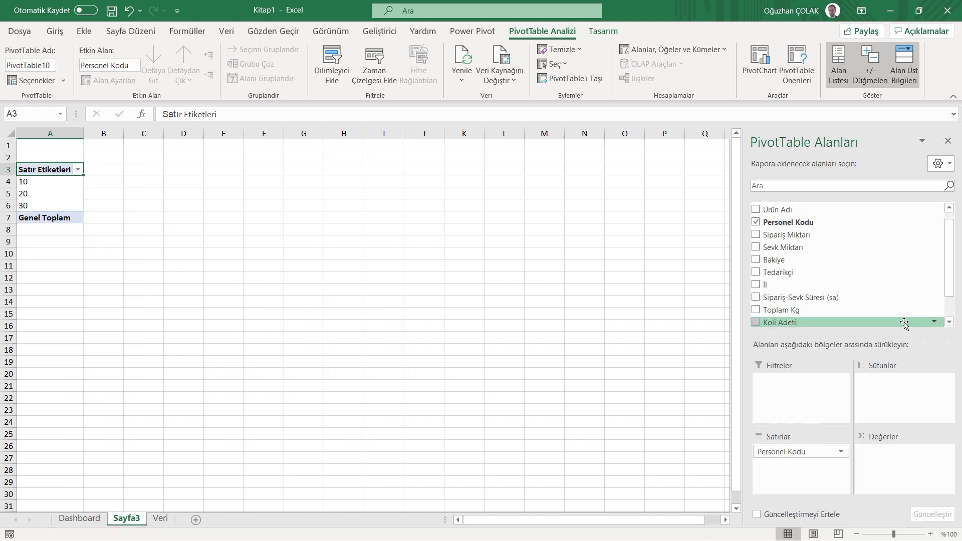
drag(787, 240, 902, 451)
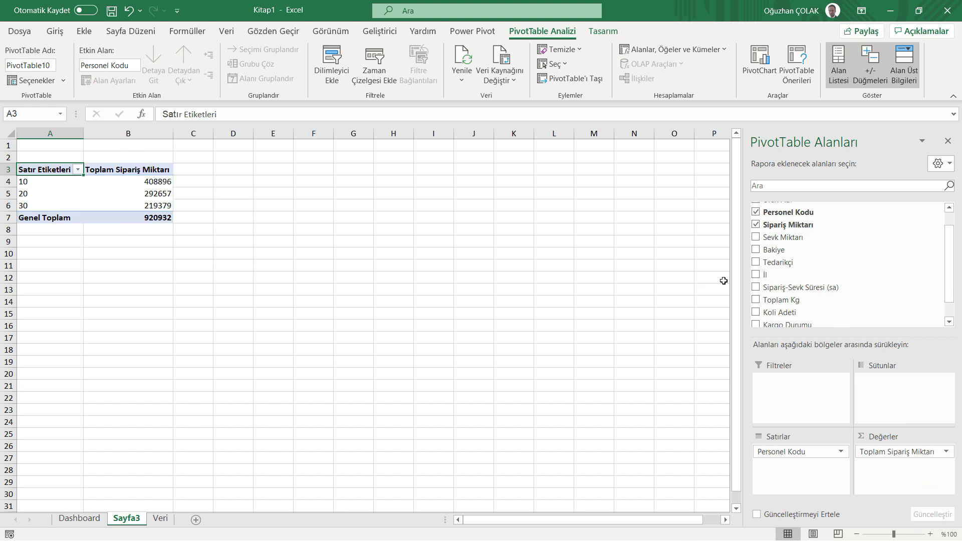
scroll(802, 258, up, 2)
click(755, 232)
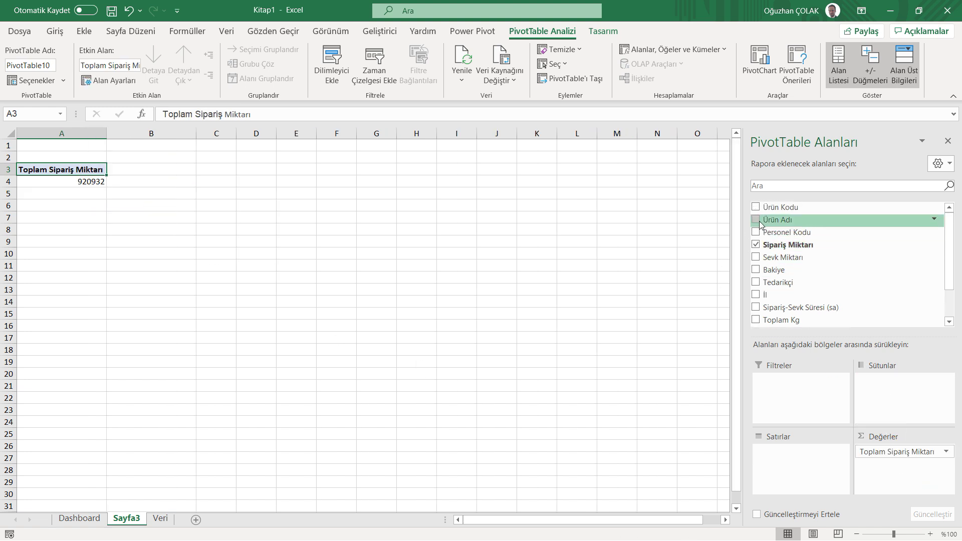
click(756, 220)
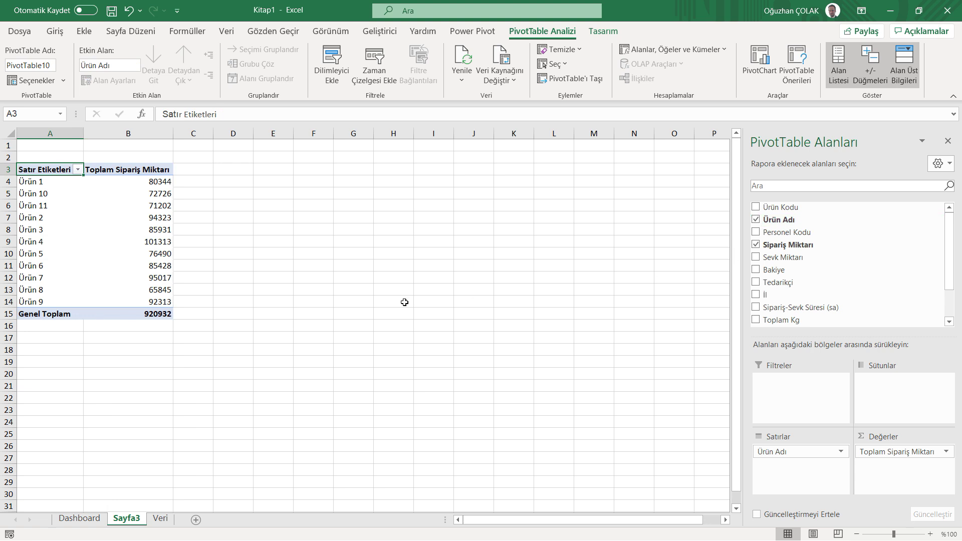
click(151, 205)
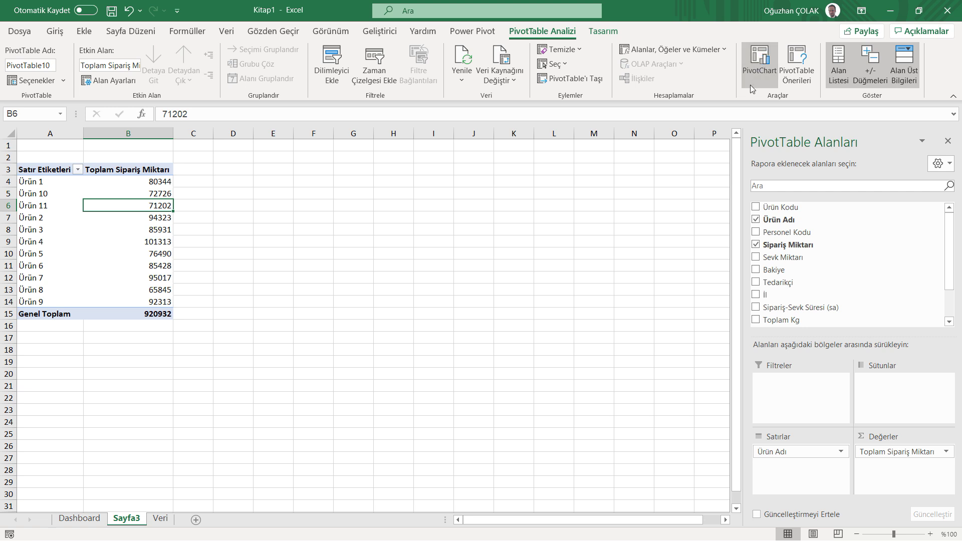
- Insert a clustered bar PivotChart of the product totals, resize it and hide its field buttons
click(756, 70)
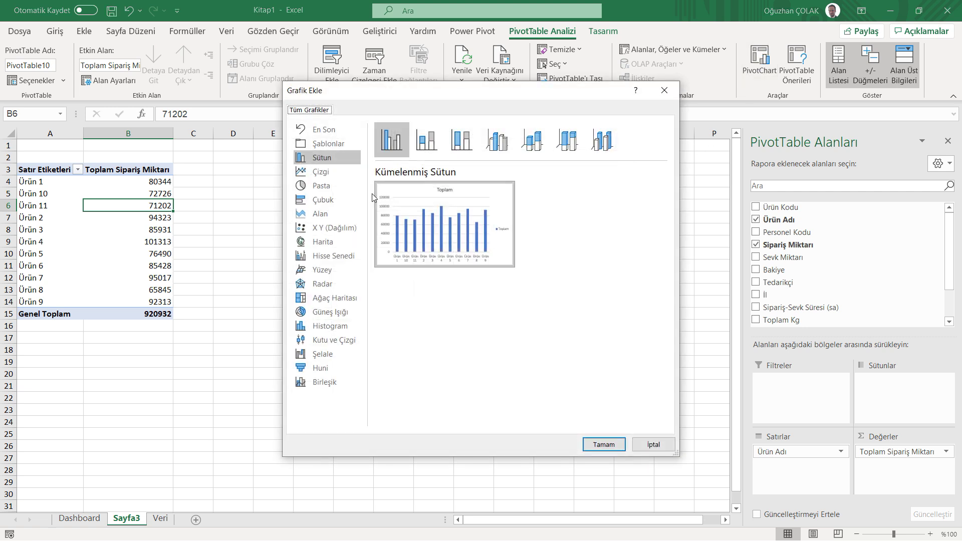
click(321, 199)
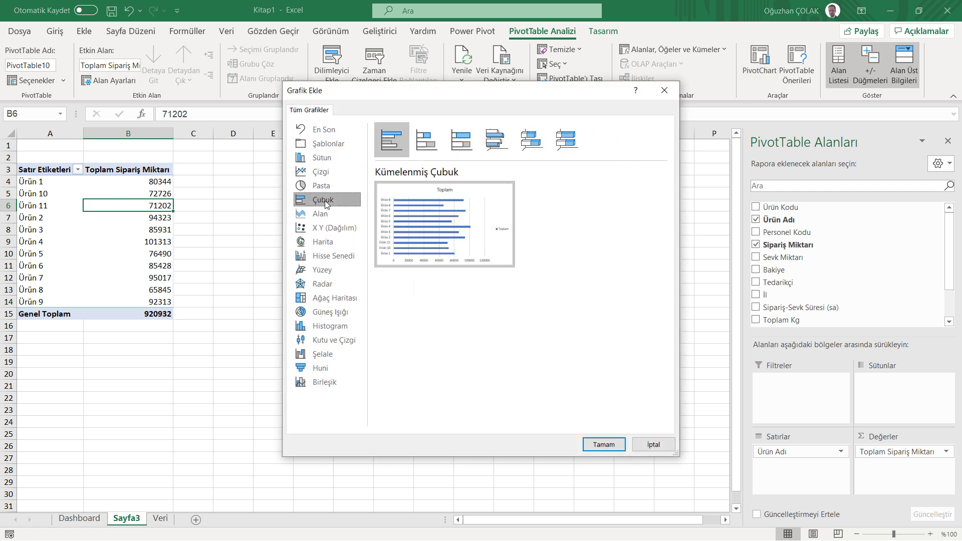
click(601, 441)
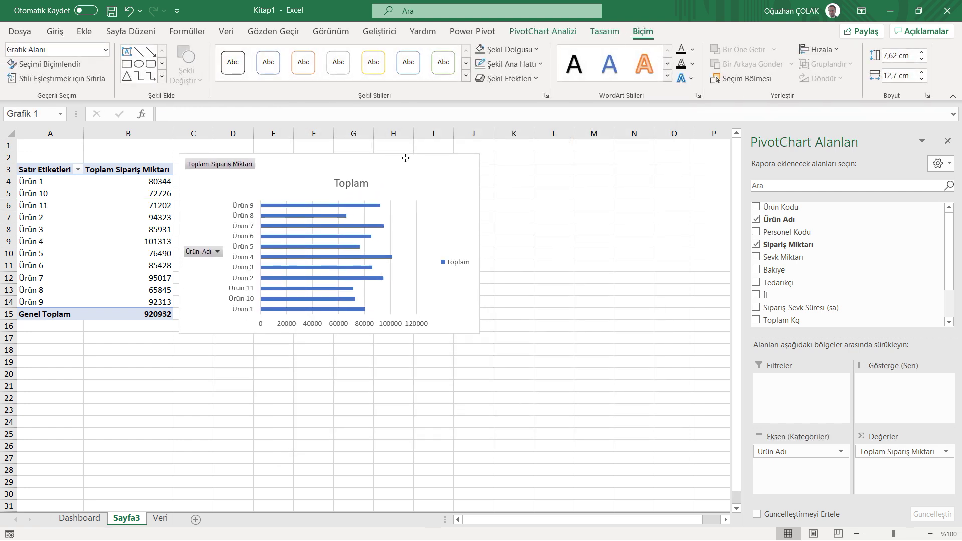
drag(484, 329, 409, 372)
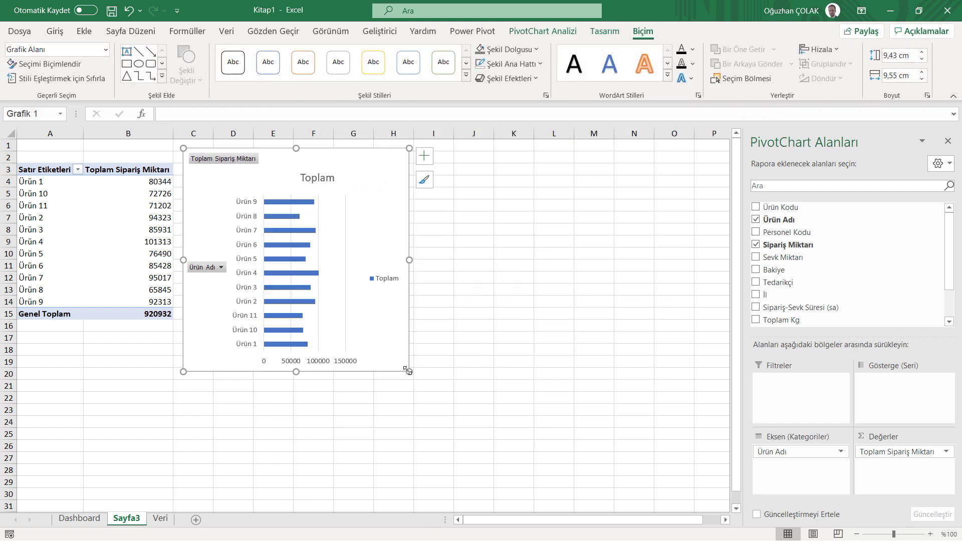
right_click(227, 162)
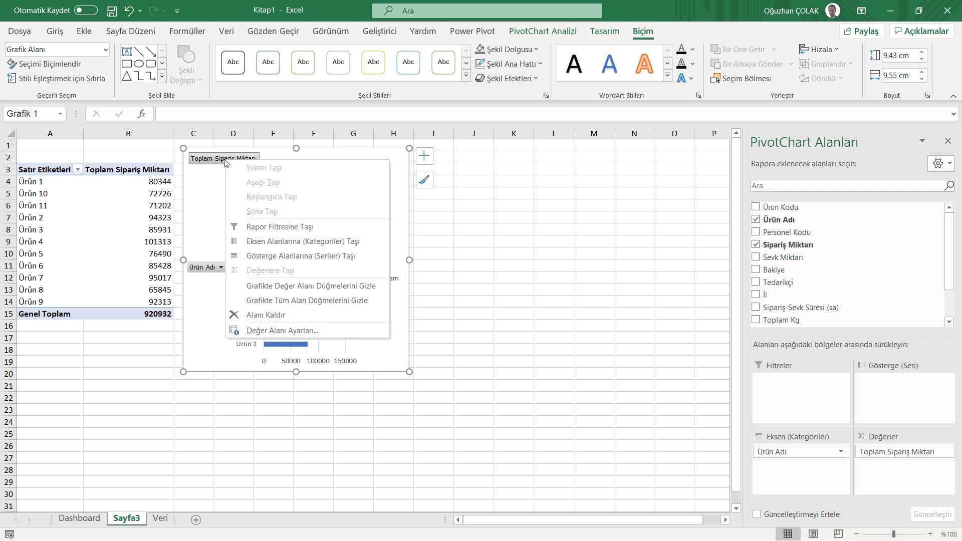
click(331, 301)
- Delete the chart's Toplam legend, title, horizontal value axis and gridlines
click(386, 271)
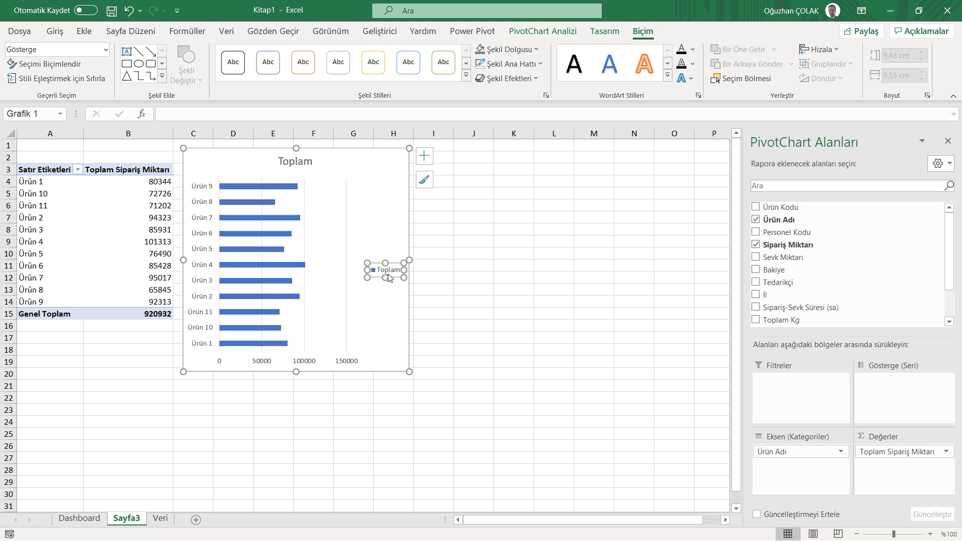
key(Delete)
click(314, 164)
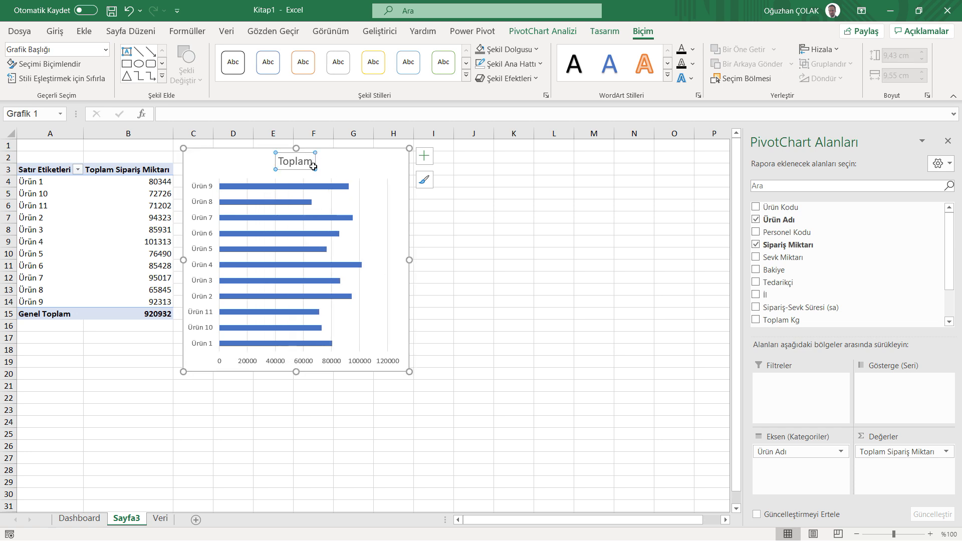
key(Delete)
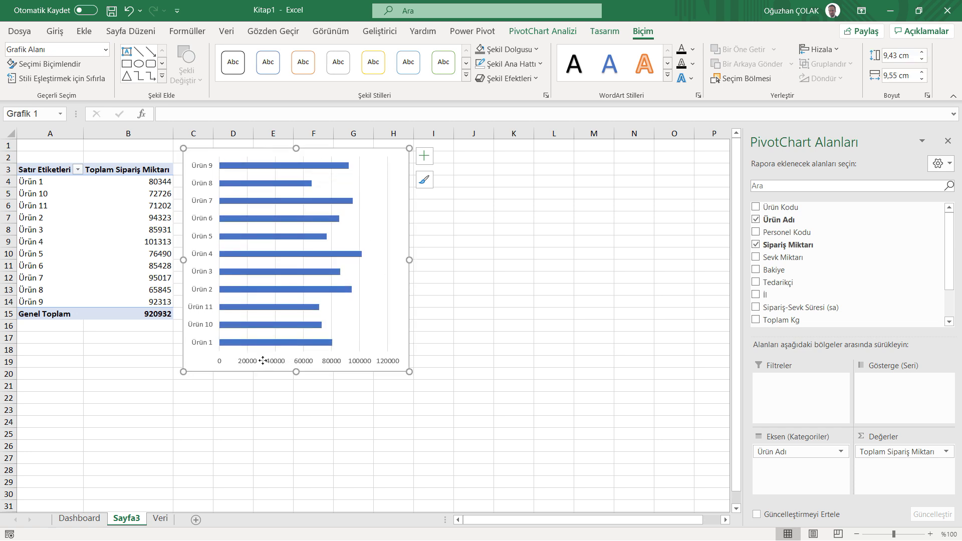
click(269, 366)
key(Delete)
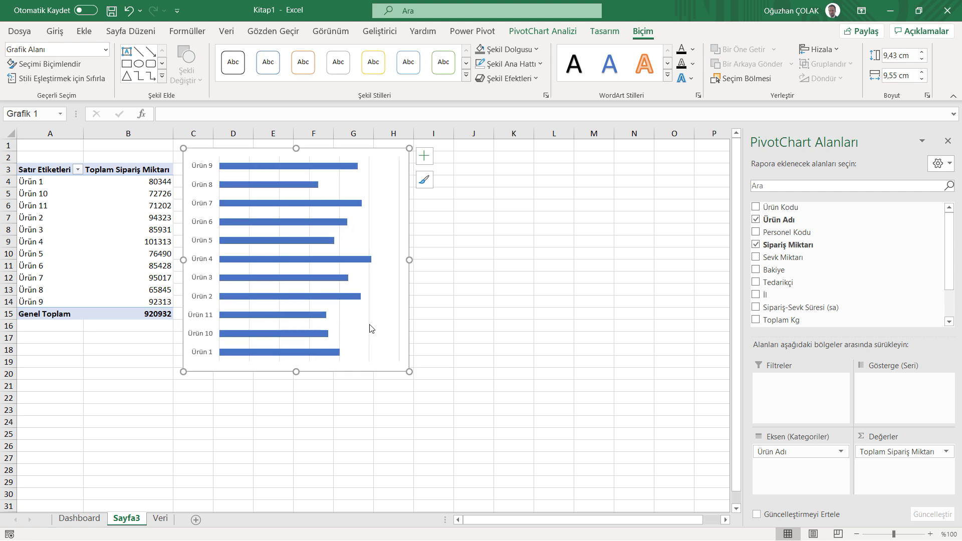
click(370, 328)
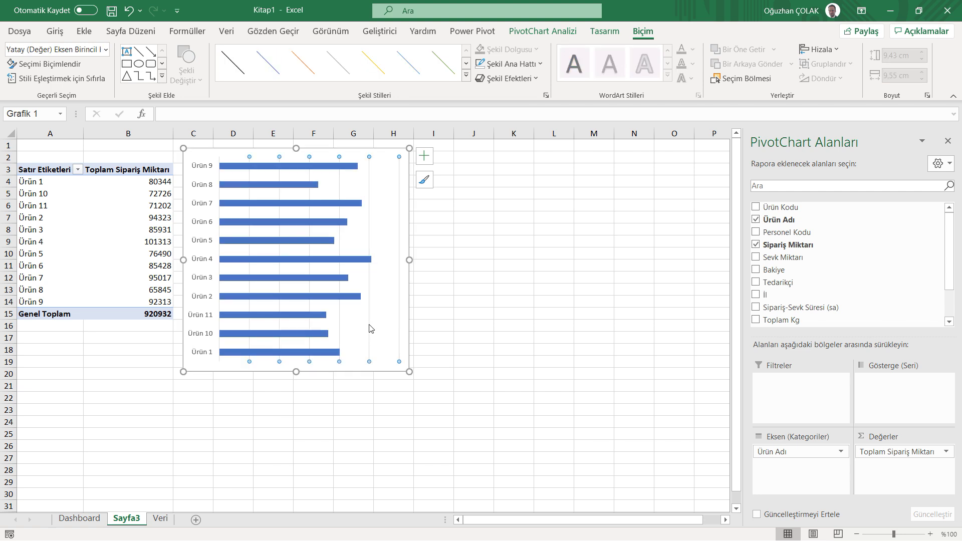
key(Delete)
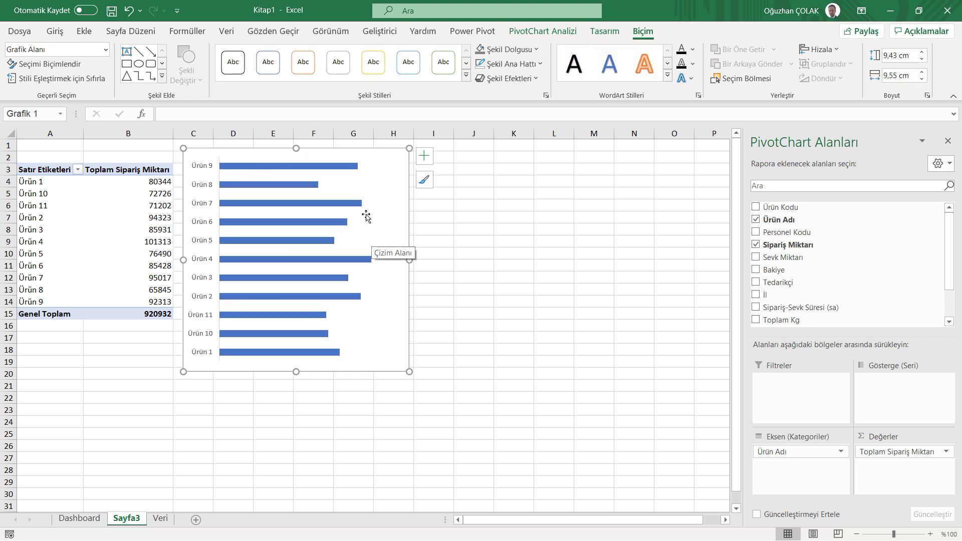
- Set the bars' gap width to 40%, select the chart area and go to the Dashboard sheet
double_click(356, 165)
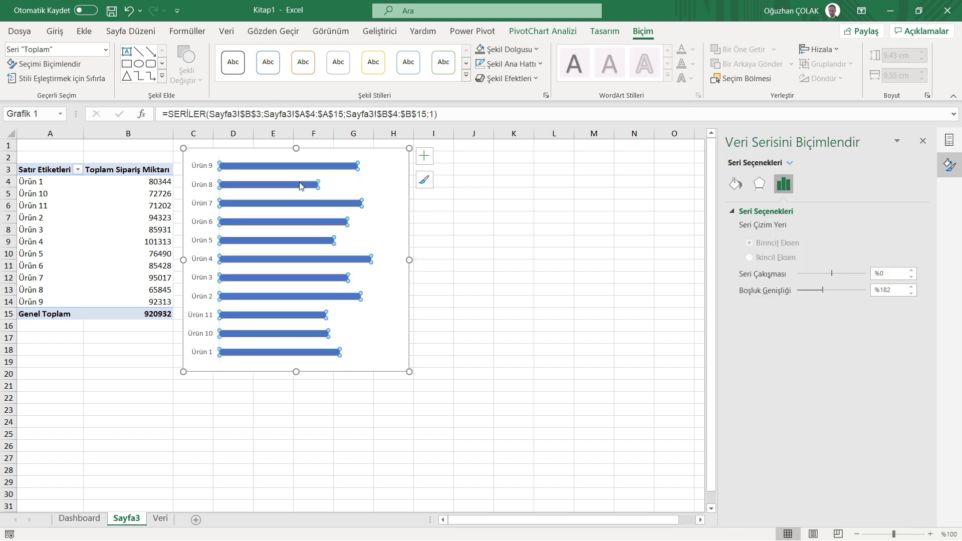
click(896, 291)
key(Return)
click(389, 163)
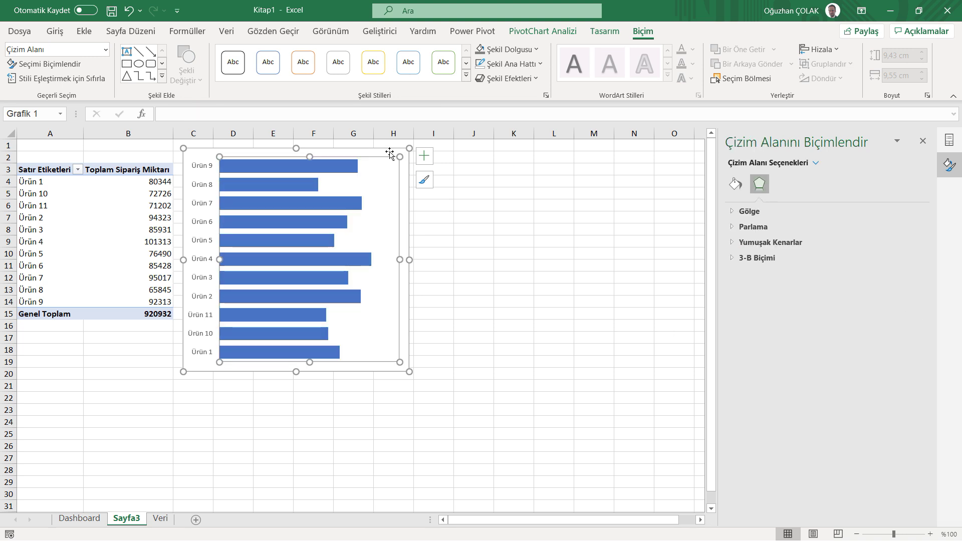
click(390, 154)
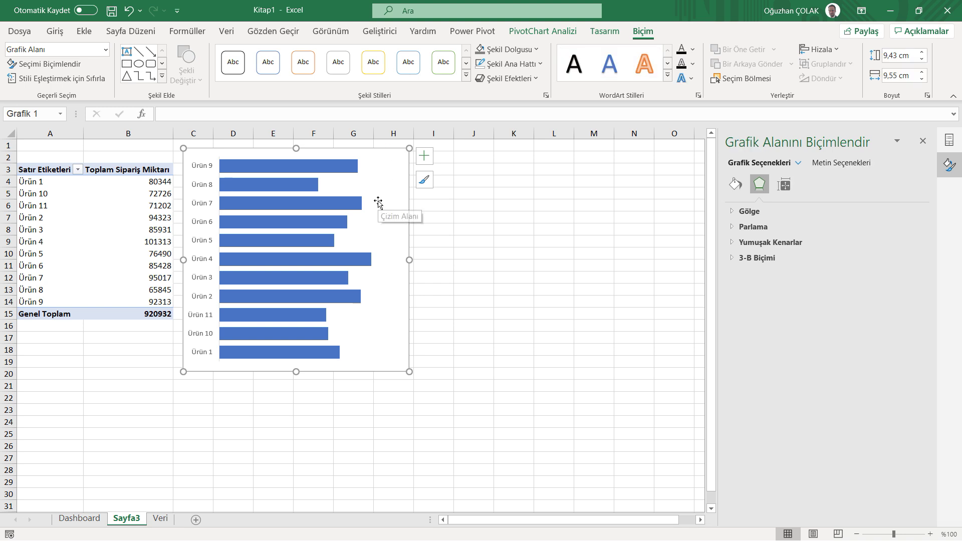
click(79, 518)
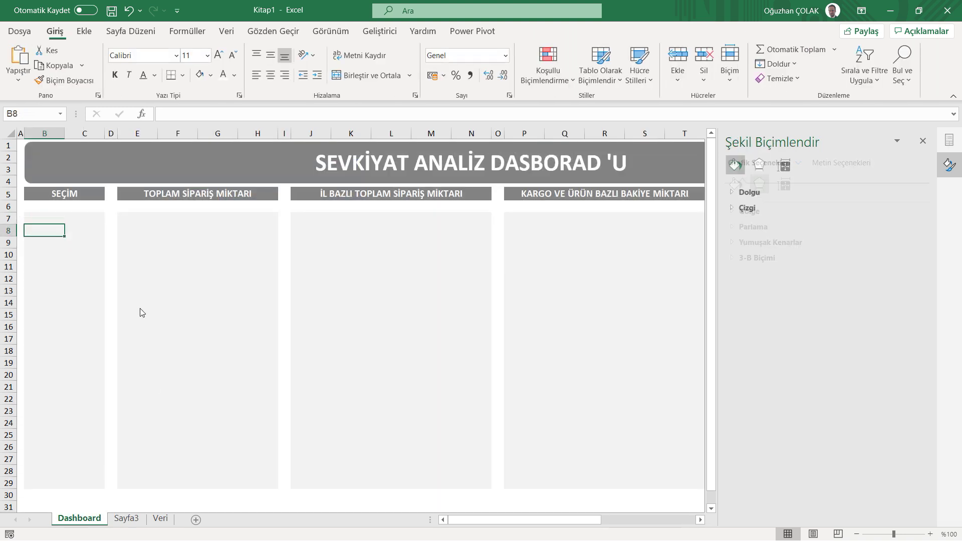
- Paste the product chart at E8 and resize it tall and narrow to fit the panel
click(137, 229)
key(ctrl+v)
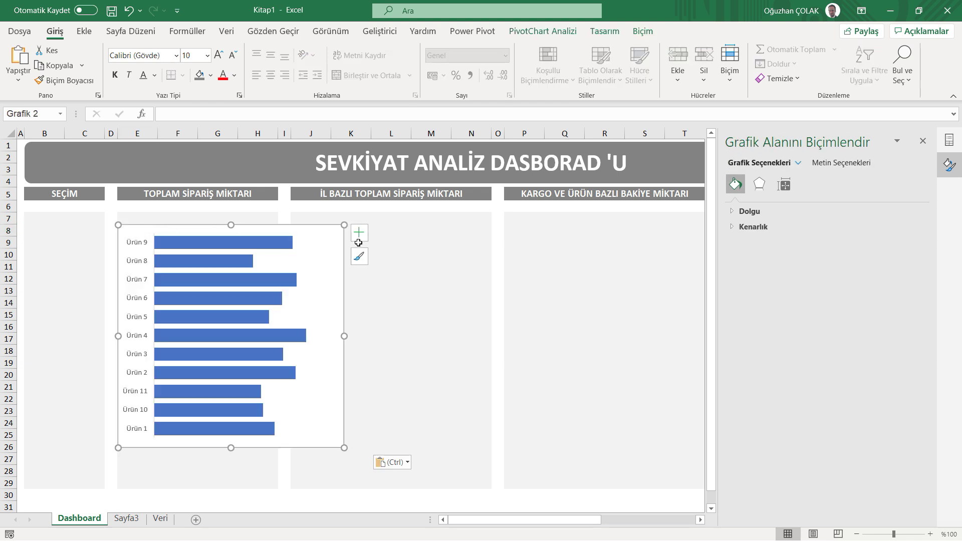
drag(344, 336, 274, 336)
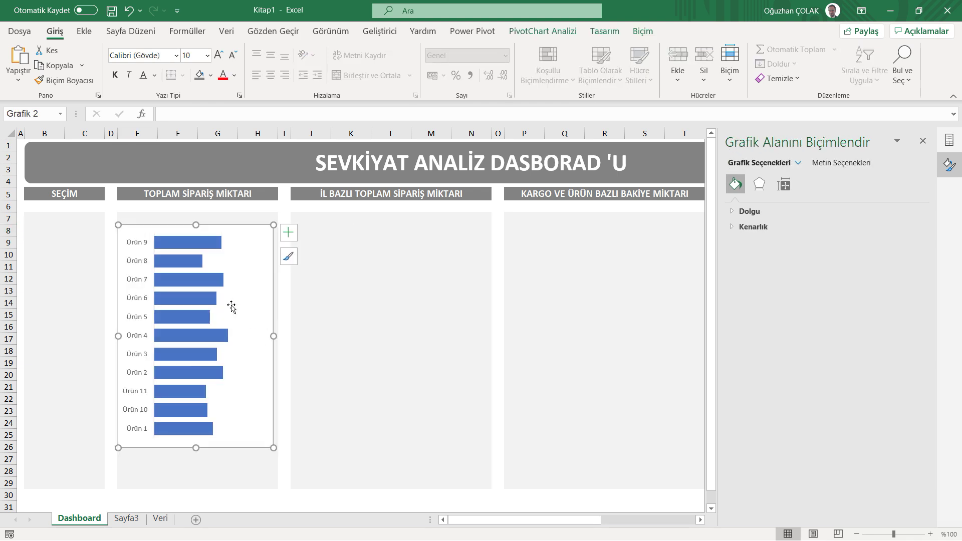
drag(196, 225, 196, 220)
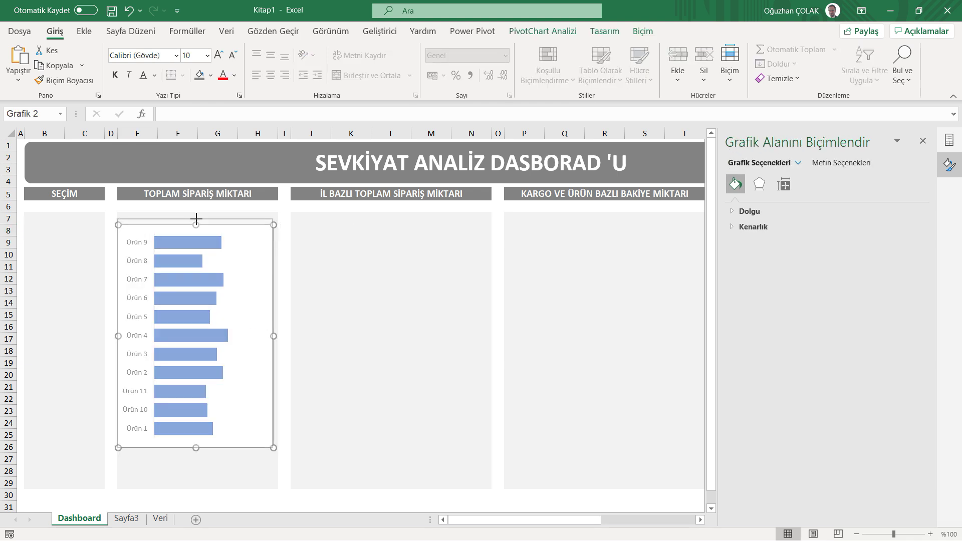
drag(196, 447, 196, 483)
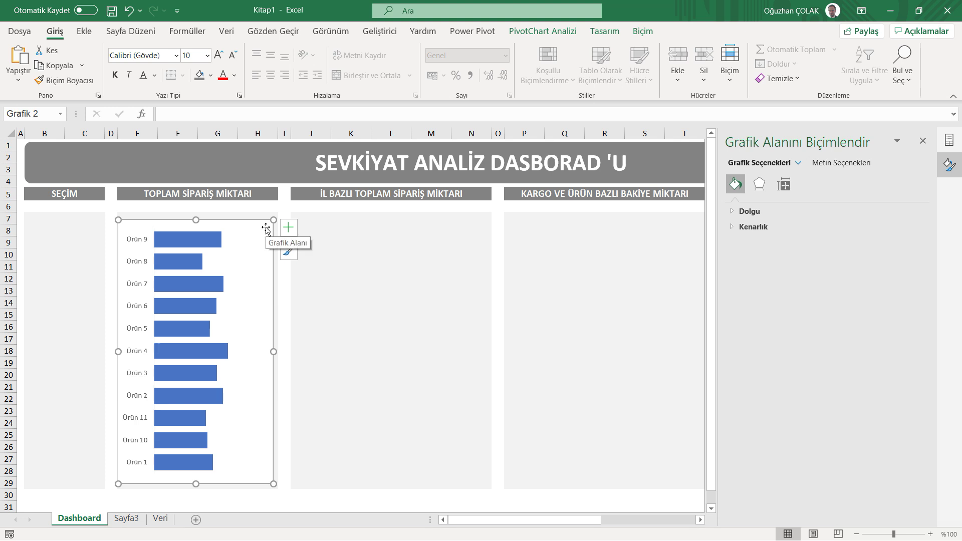
- Give the chart area no fill and no border line
click(733, 213)
click(743, 230)
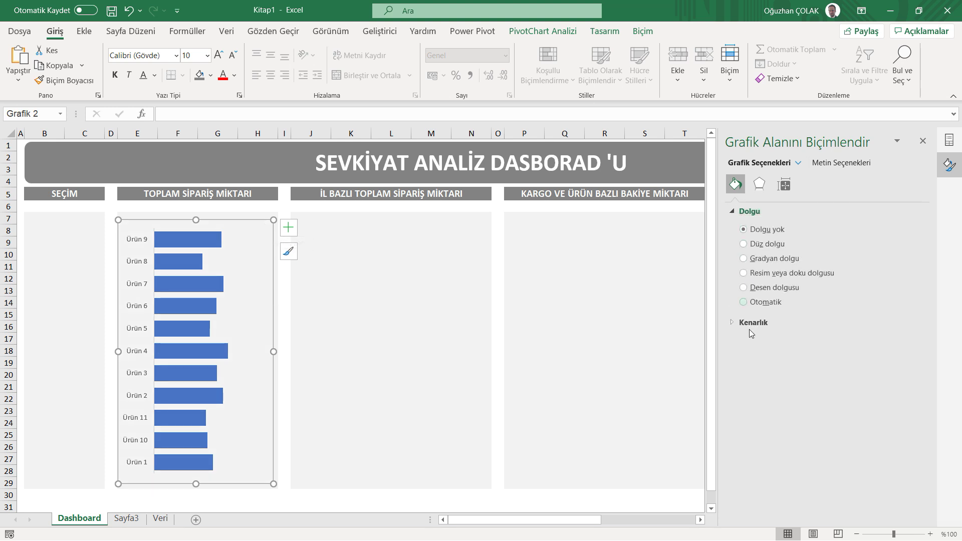
click(730, 324)
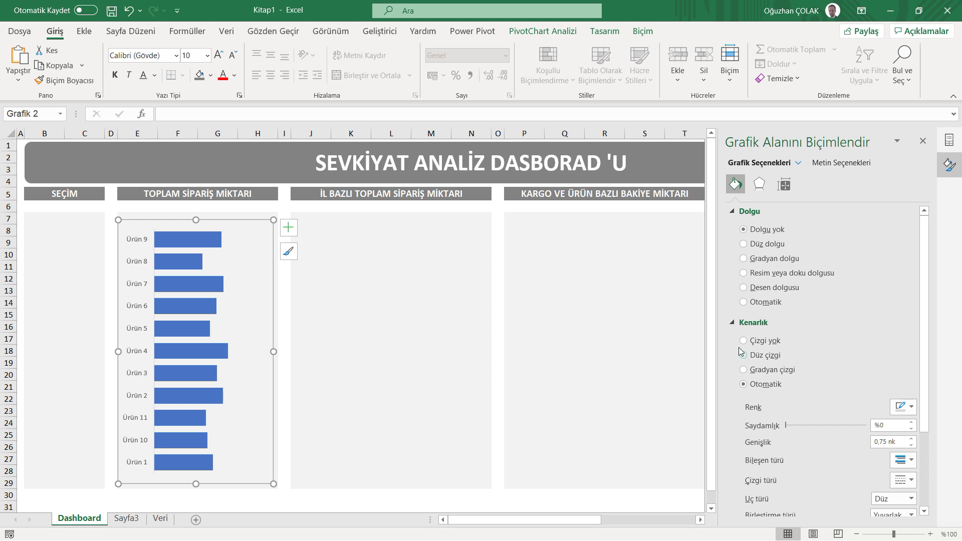
click(744, 341)
click(333, 313)
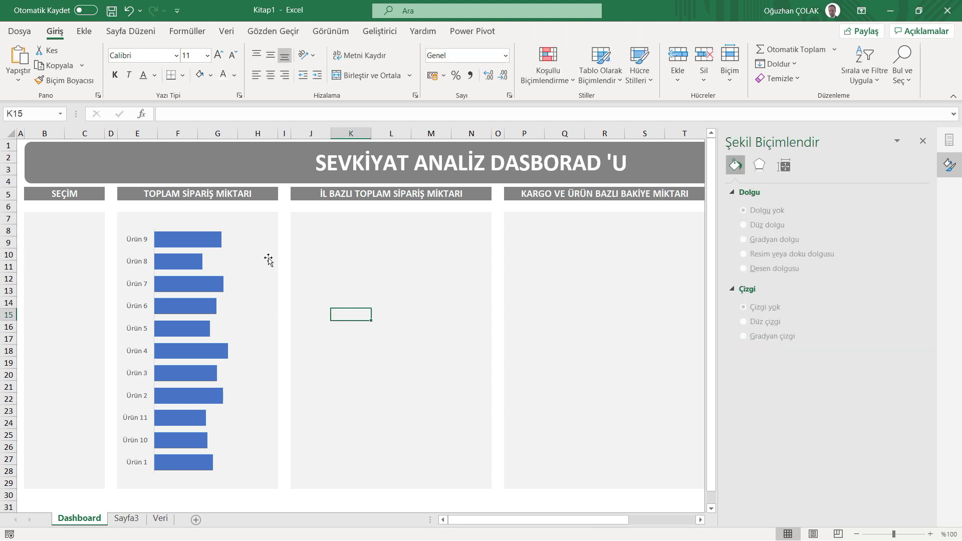
click(923, 141)
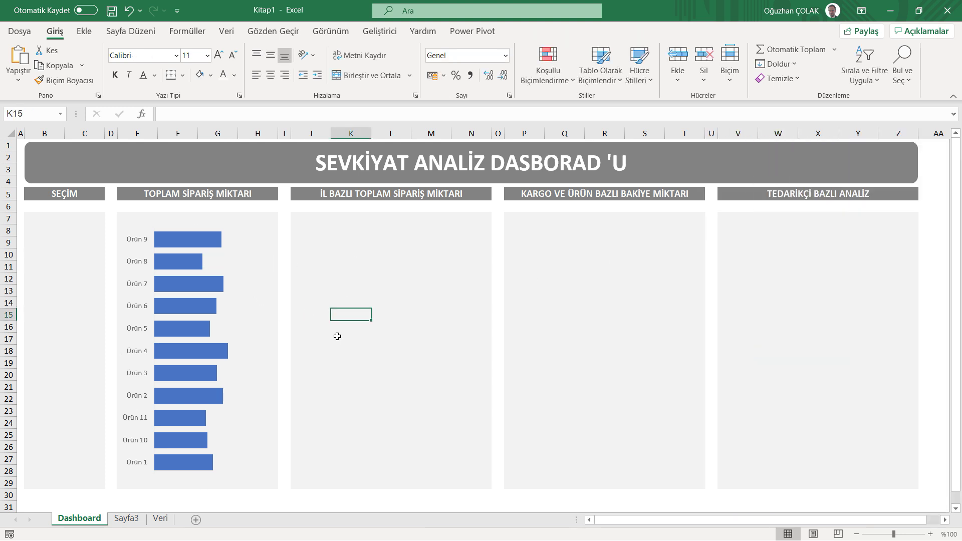
click(221, 260)
right_click(219, 250)
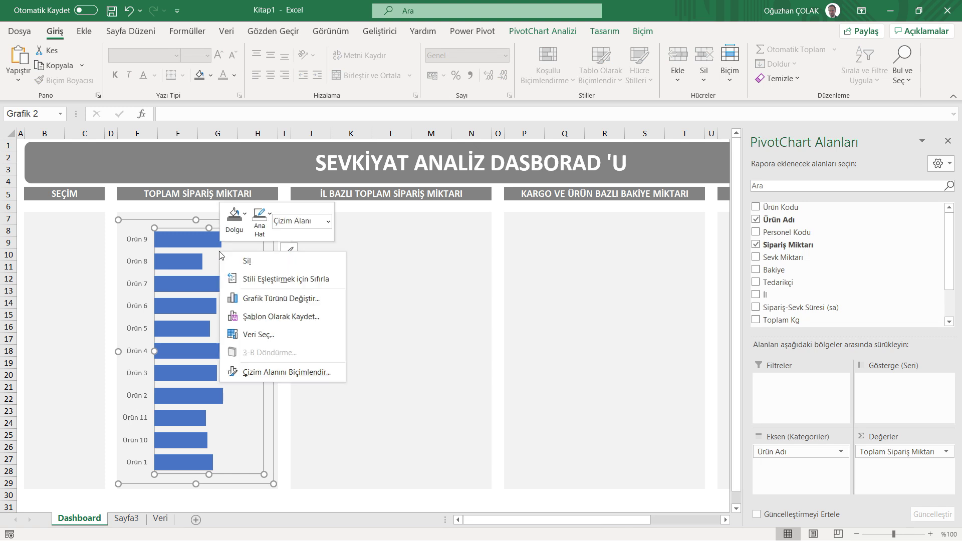
- Add data labels to the product chart's bars
right_click(173, 281)
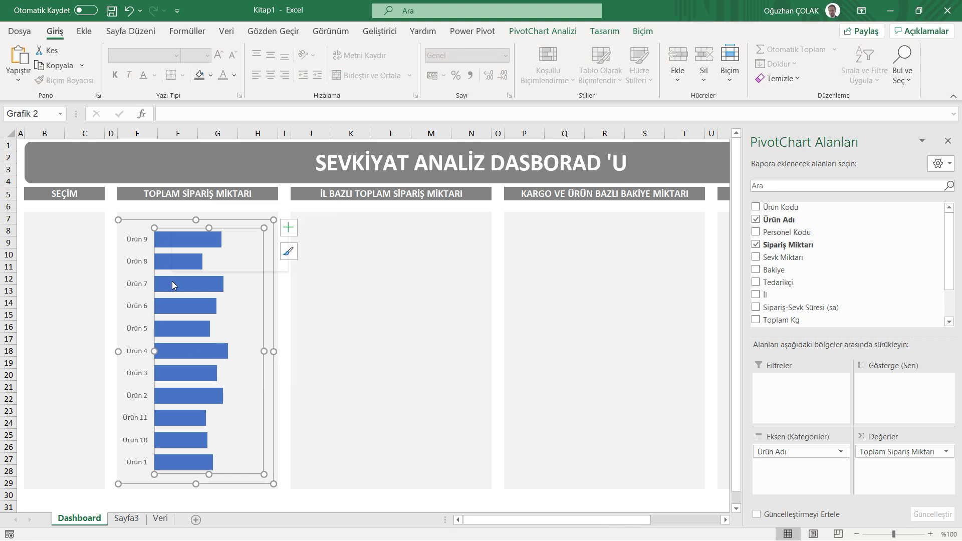
click(238, 424)
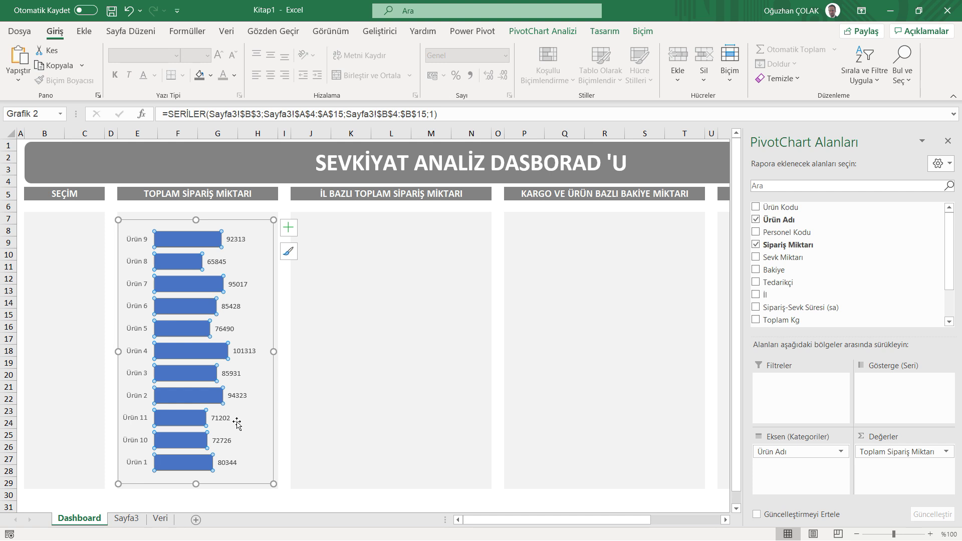
click(231, 241)
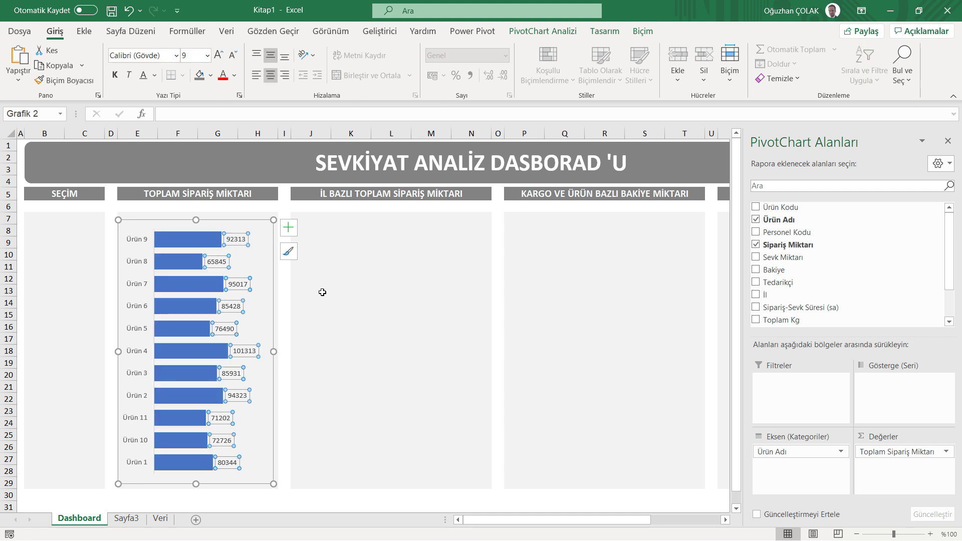
key(Escape)
key(Escape)
- Format the data labels as Number with 0 decimal places and thousands separators
double_click(241, 240)
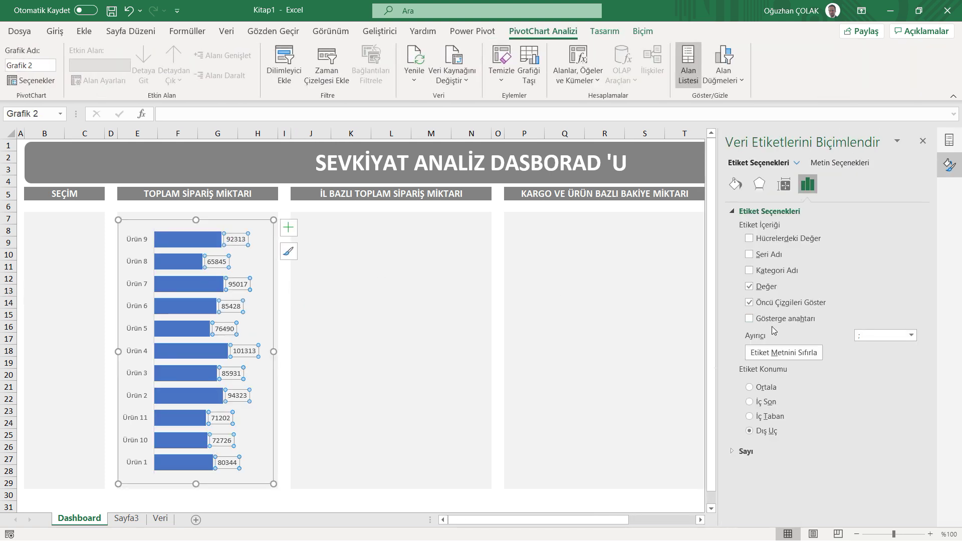
click(731, 211)
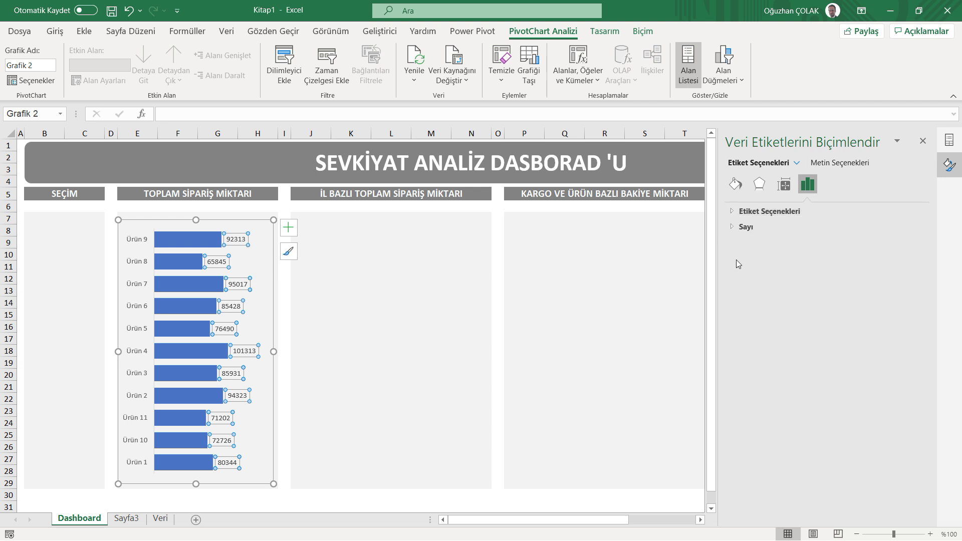
click(731, 228)
click(780, 256)
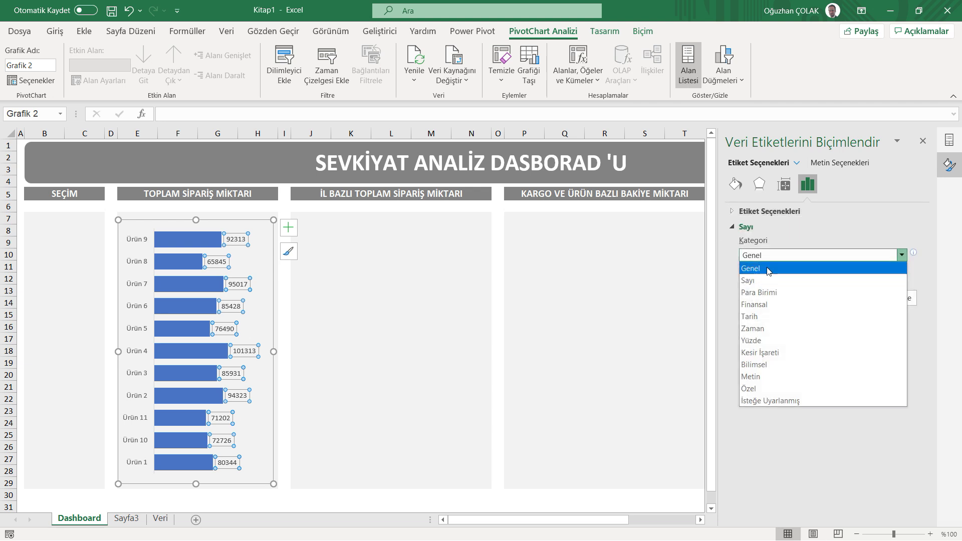
click(761, 281)
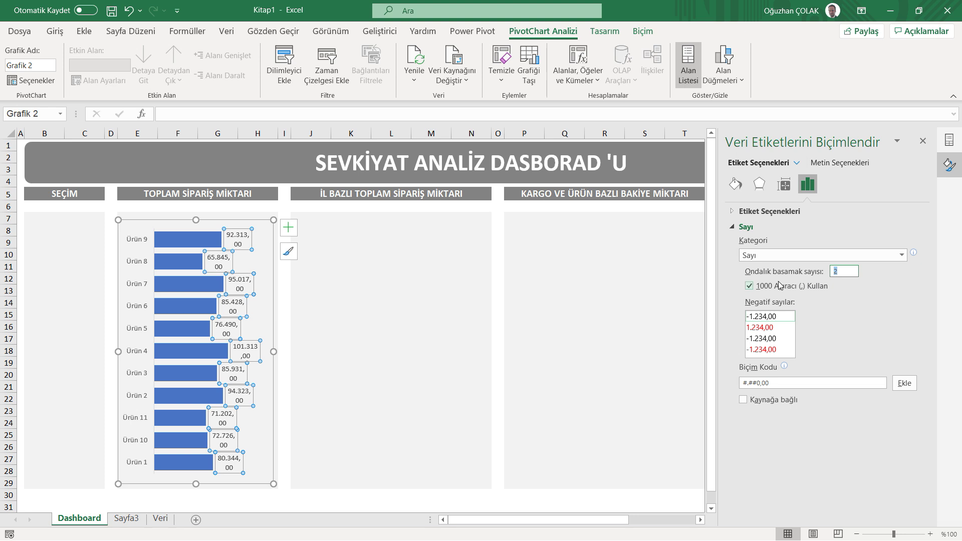
text(0)
key(Tab)
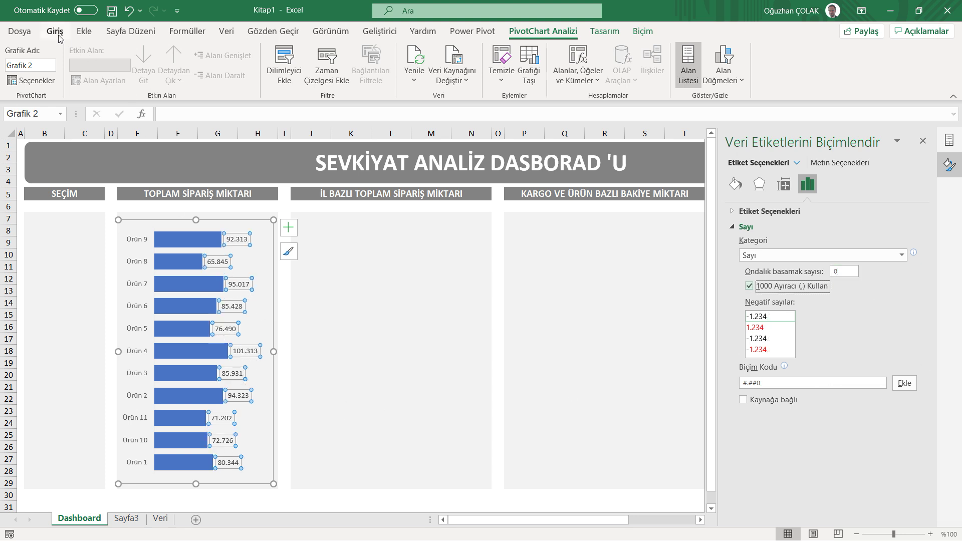
- Make the data labels bold at font size 10, then switch to the Veri sheet
click(56, 31)
click(121, 78)
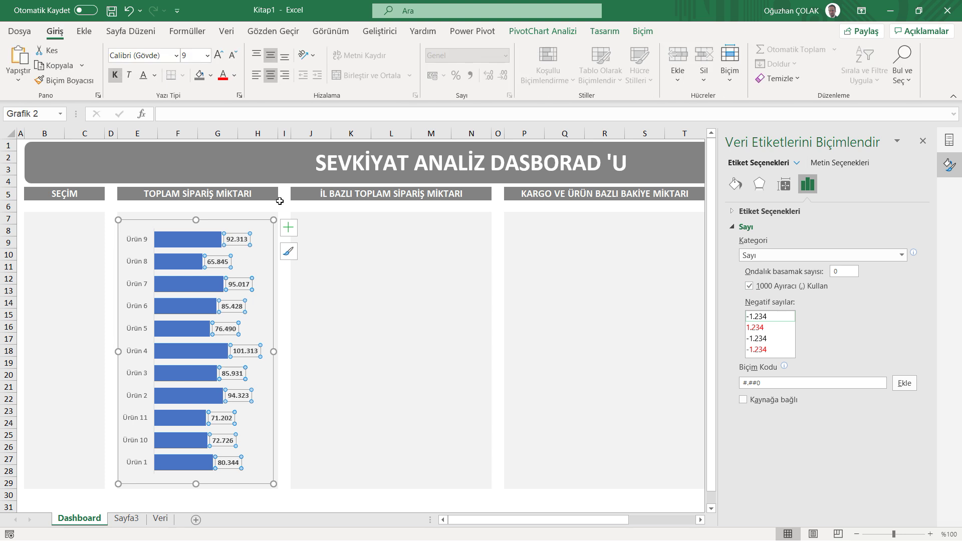
key(alt+h)
key(f)
key(g)
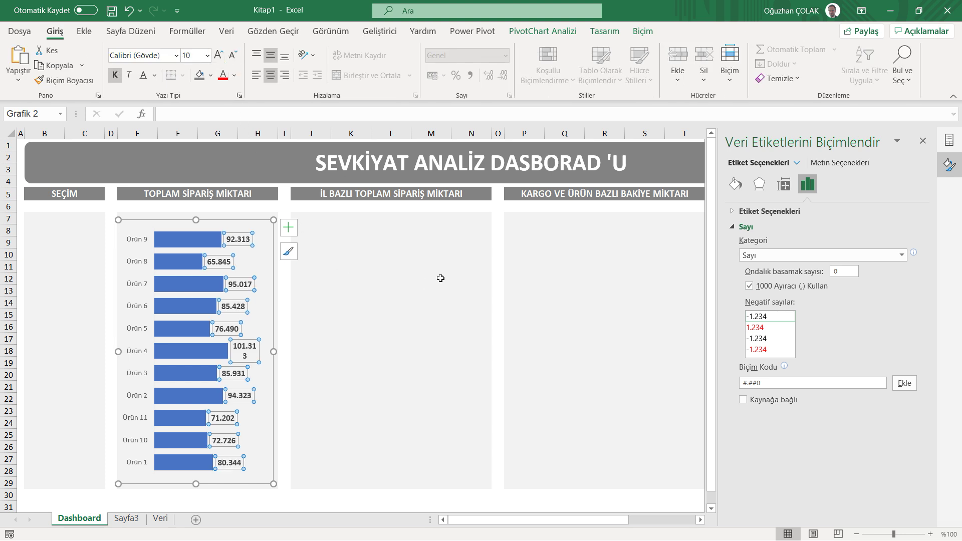
click(924, 141)
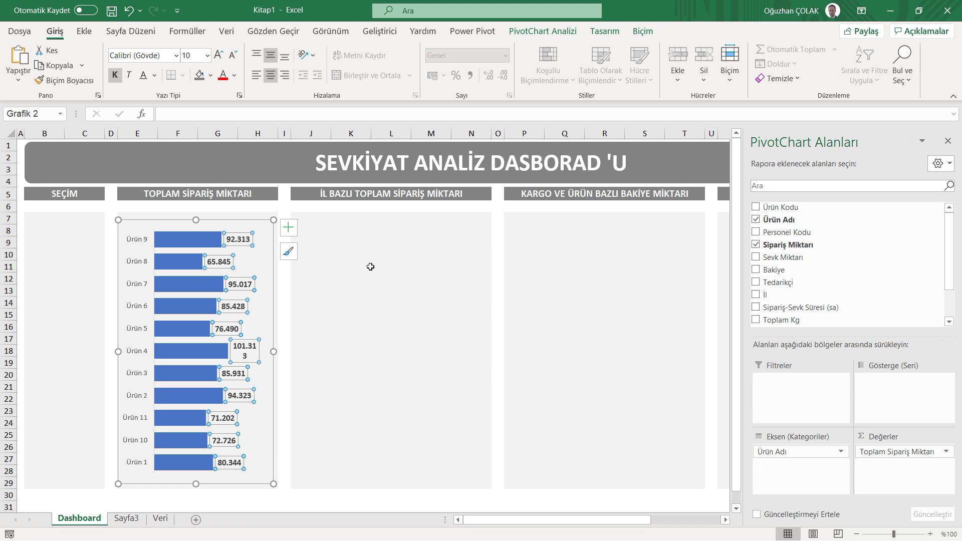
click(370, 266)
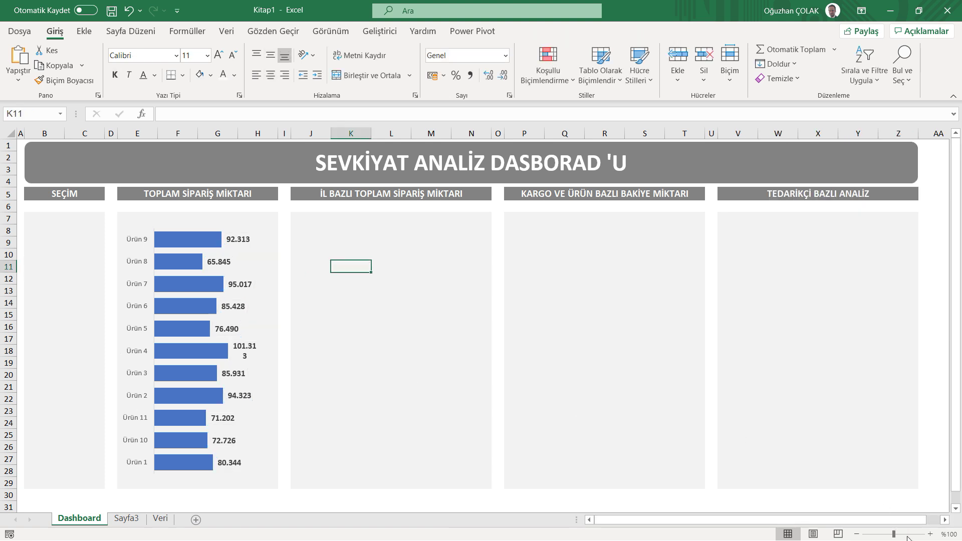
key(ctrl+Page_Down)
key(ctrl+Page_Down)
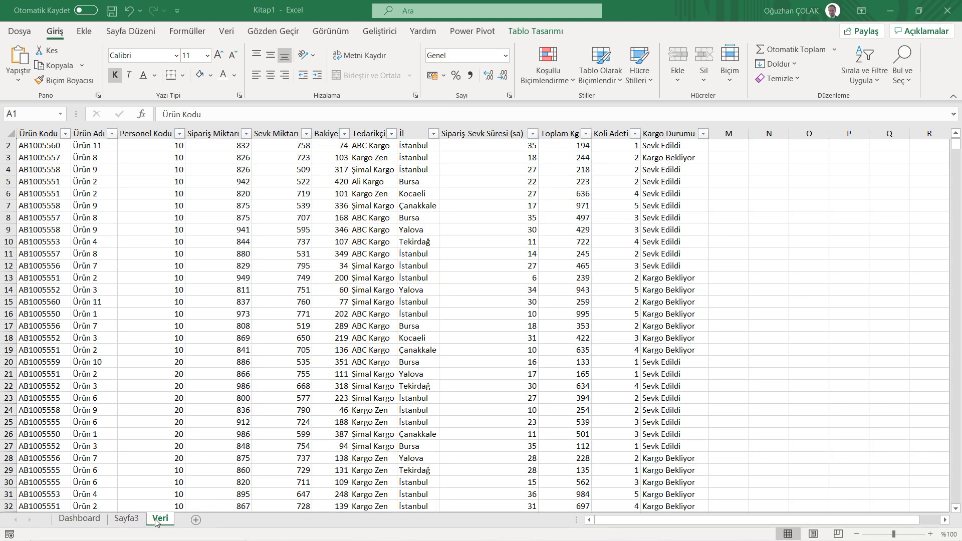
- Create a PivotTable on a new sheet counting Ürün Kodu for each İl
scroll(31, 160, up, 1)
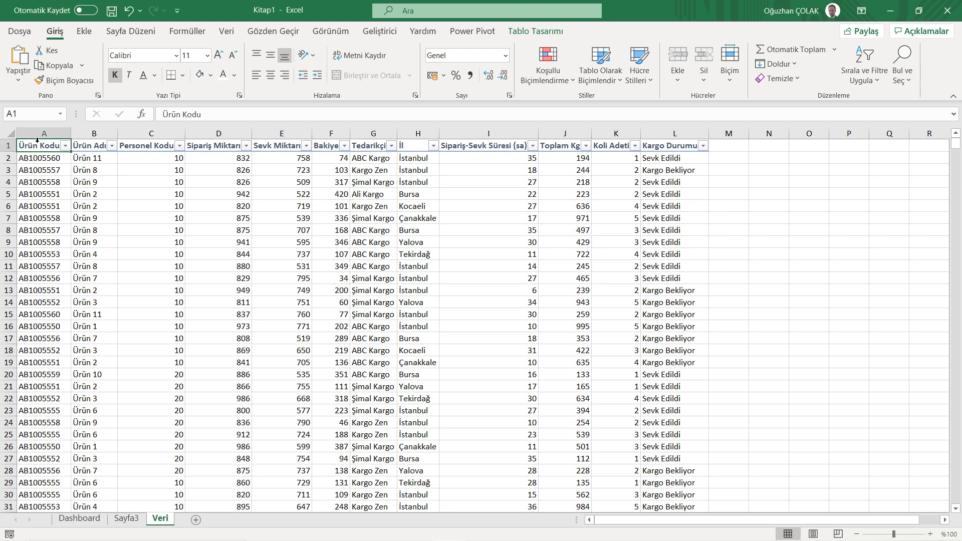
click(81, 32)
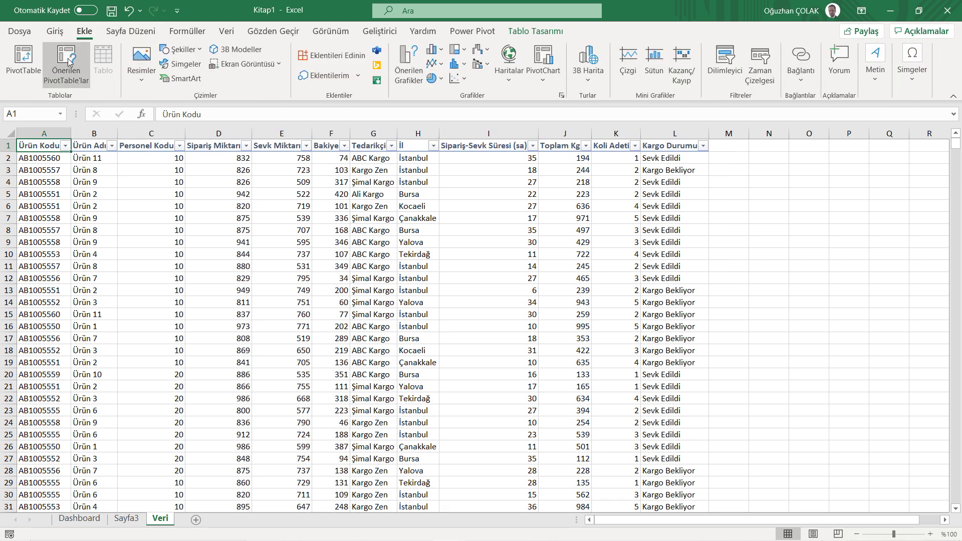
click(30, 66)
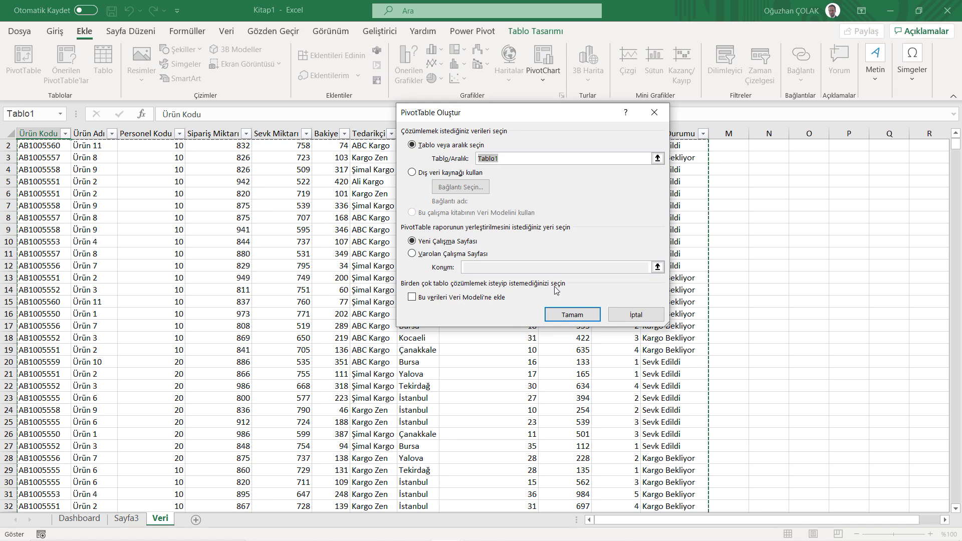
click(568, 314)
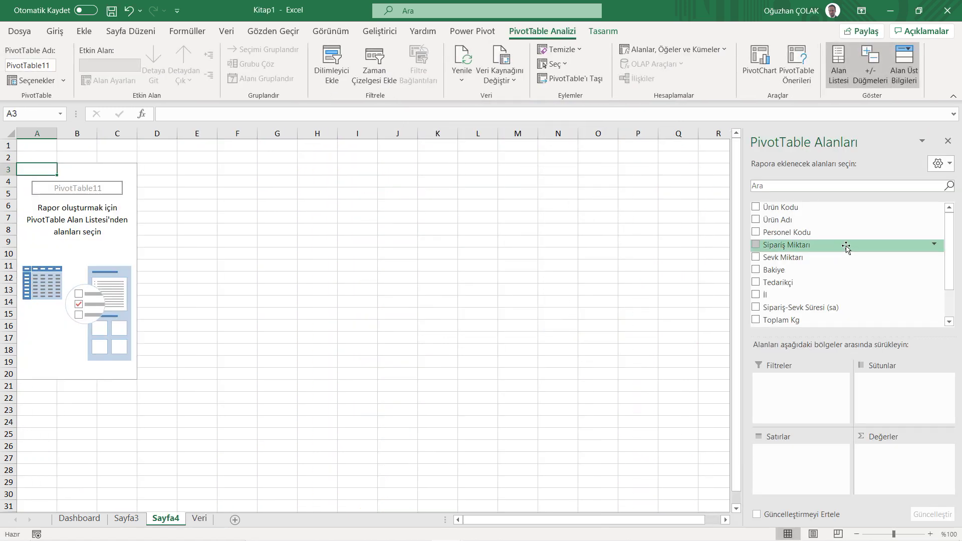
mouse_move(780, 295)
mouse_down()
mouse_move(811, 482)
mouse_move(806, 473)
mouse_up()
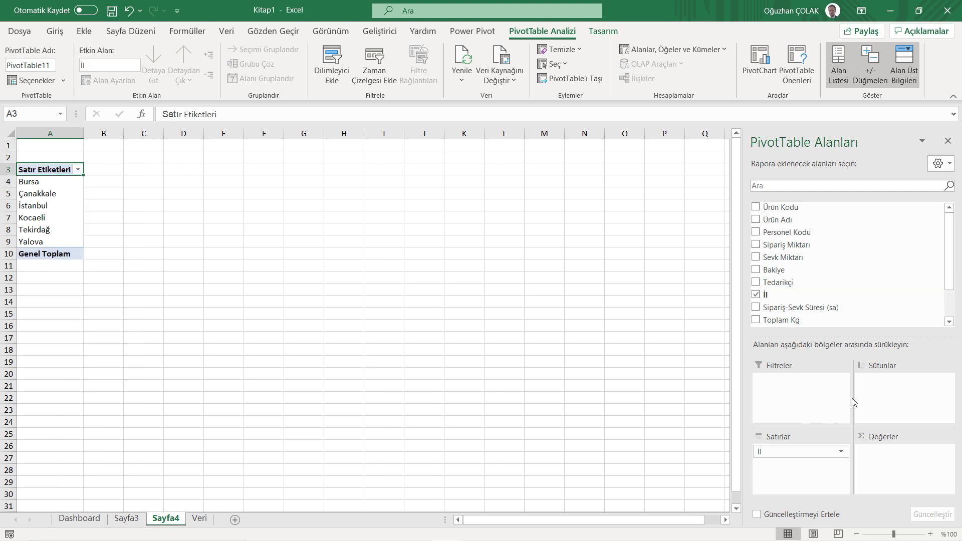
drag(774, 207, 902, 473)
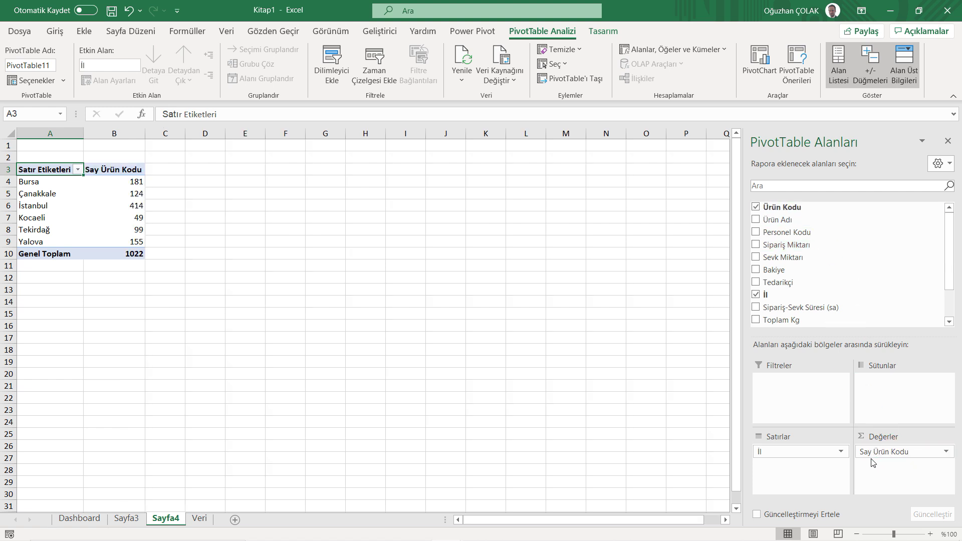
- Check the value field settings, keep the summary as Count, and select A3:B10
click(884, 453)
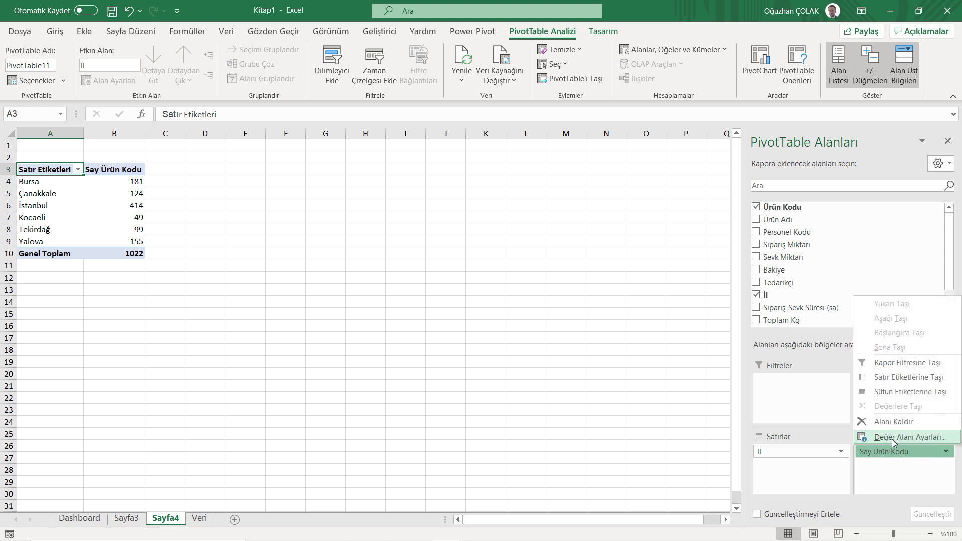
click(891, 437)
click(446, 236)
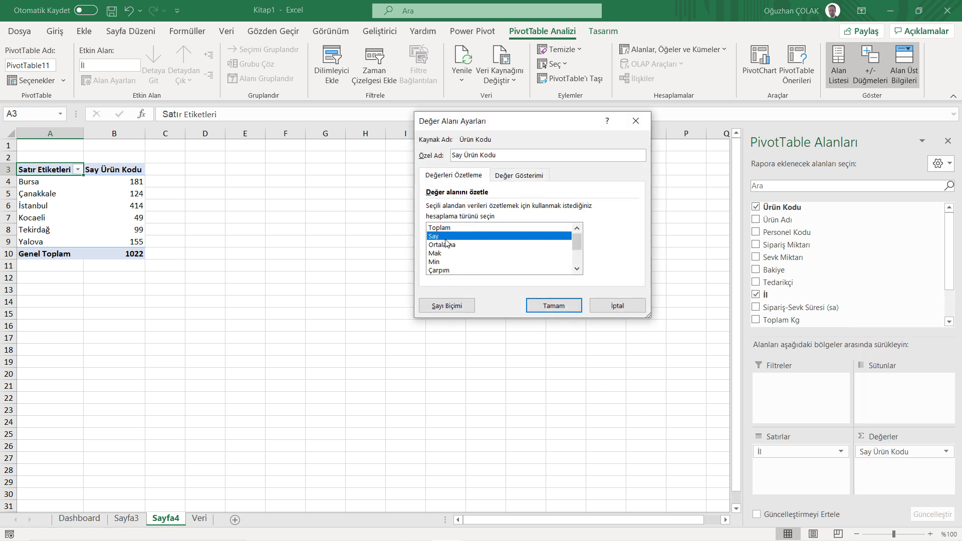
click(443, 229)
click(442, 245)
click(442, 236)
click(553, 307)
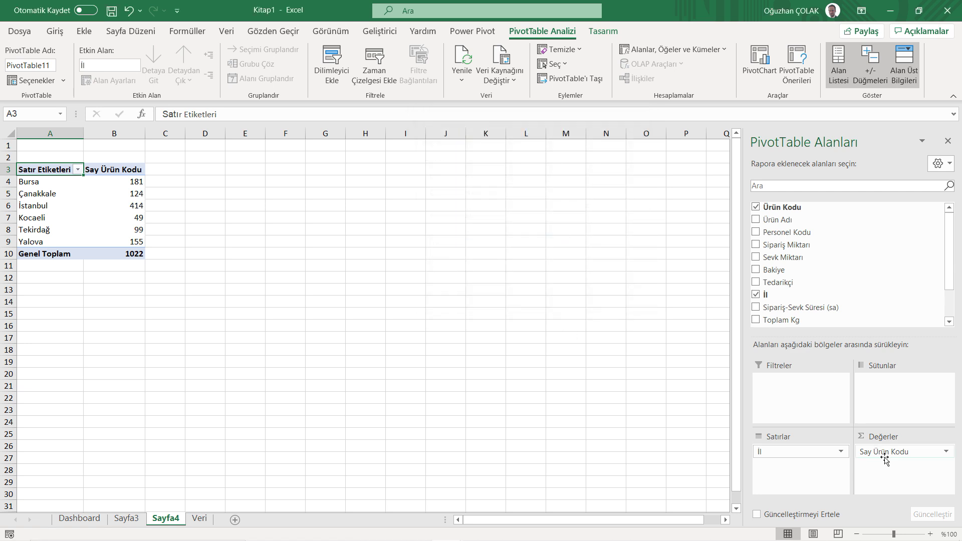
mouse_move(132, 182)
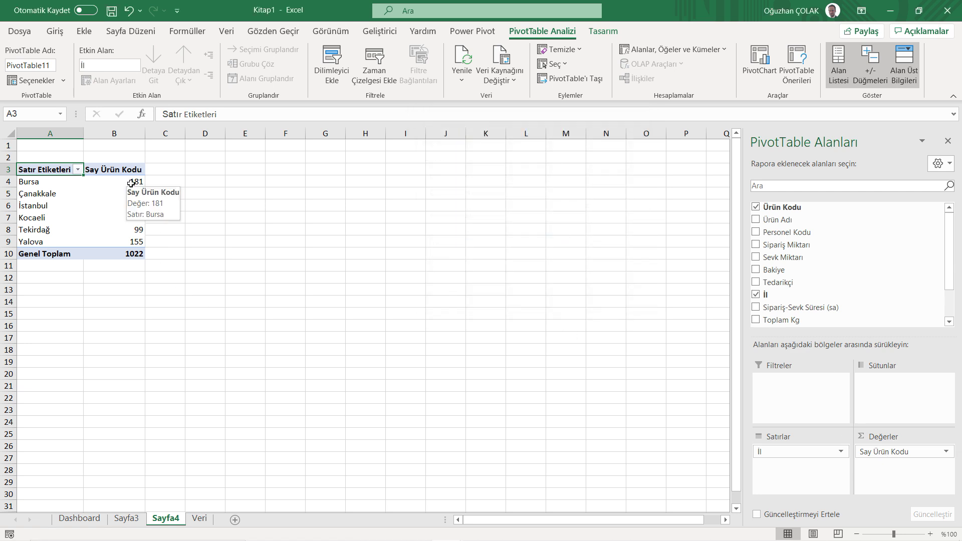
drag(66, 171, 132, 250)
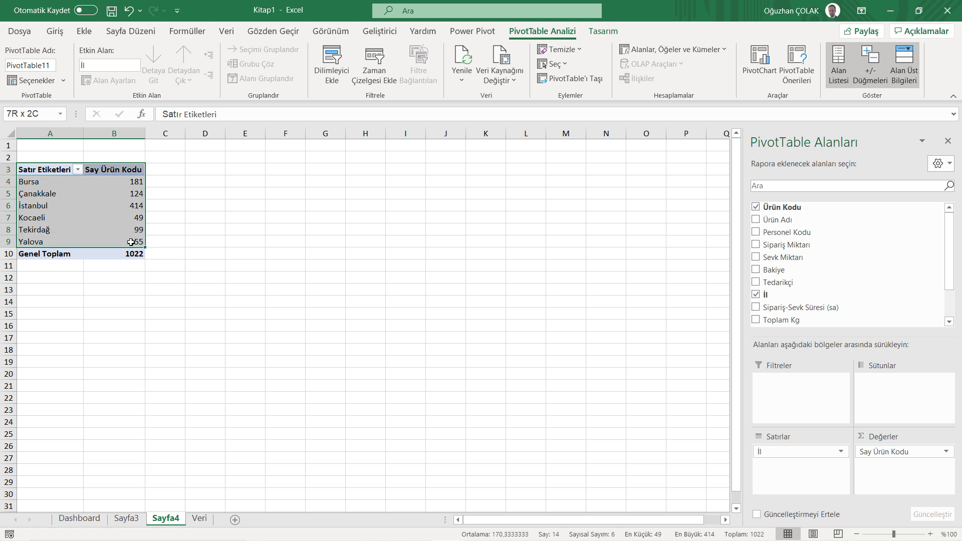
- Paste the province counts as values at D3, autofit columns D and E, and select D4:E9
key(ctrl+c)
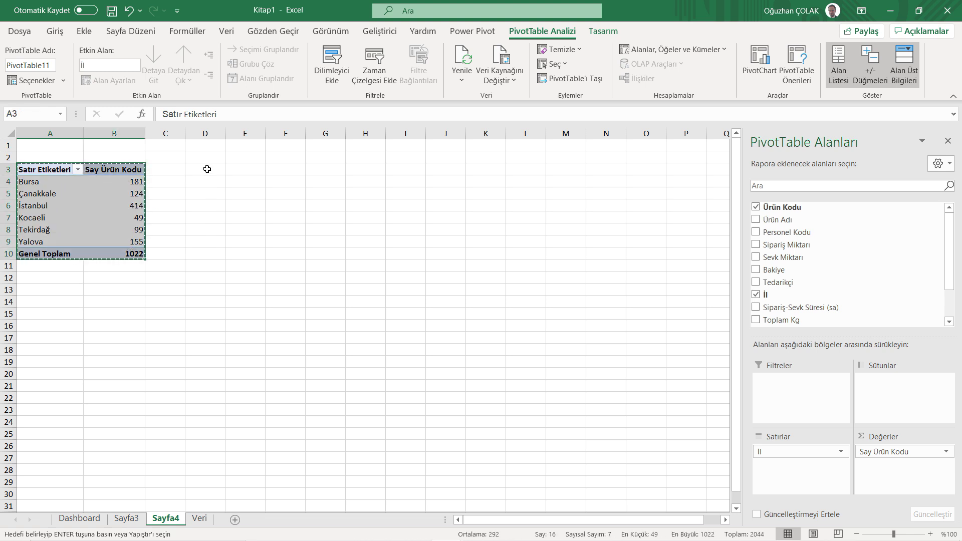
click(204, 169)
key(ctrl+v)
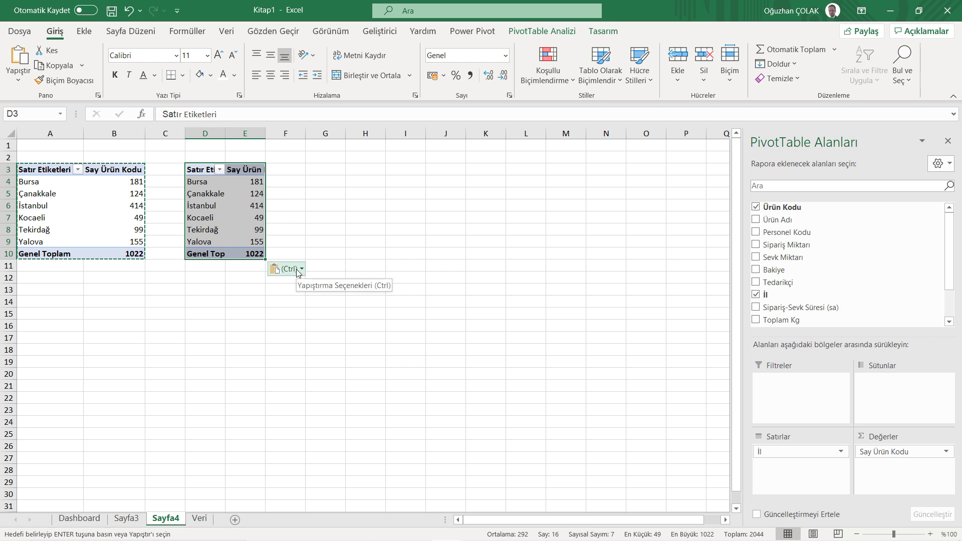
click(285, 269)
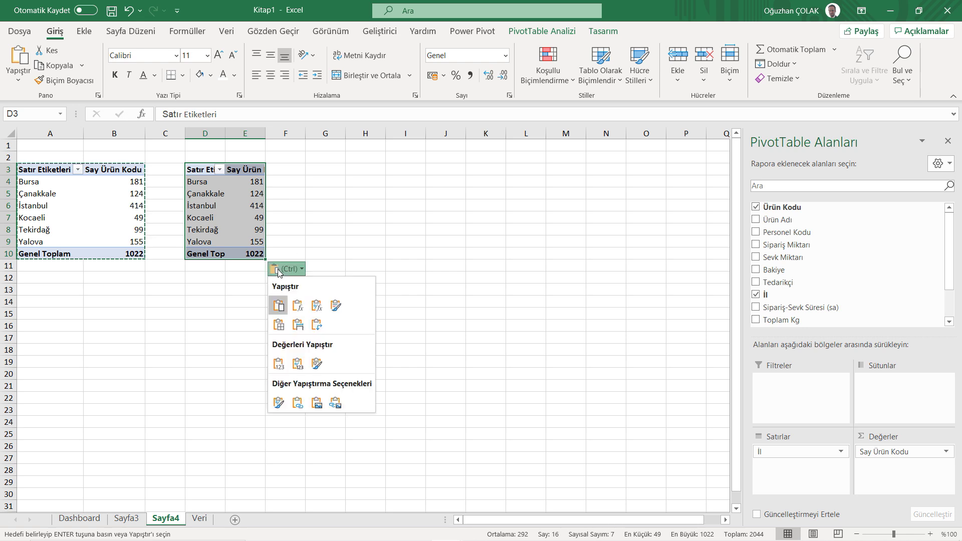
click(283, 356)
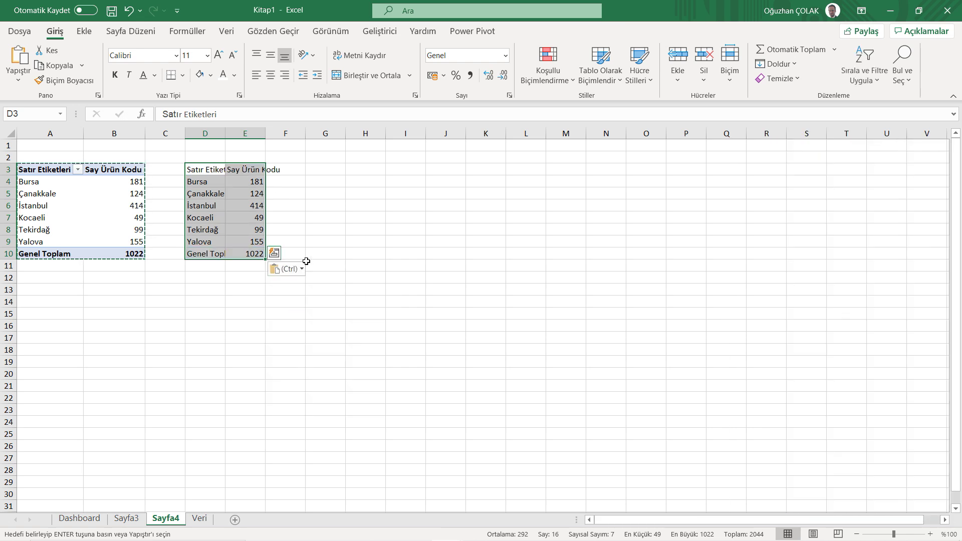
double_click(225, 132)
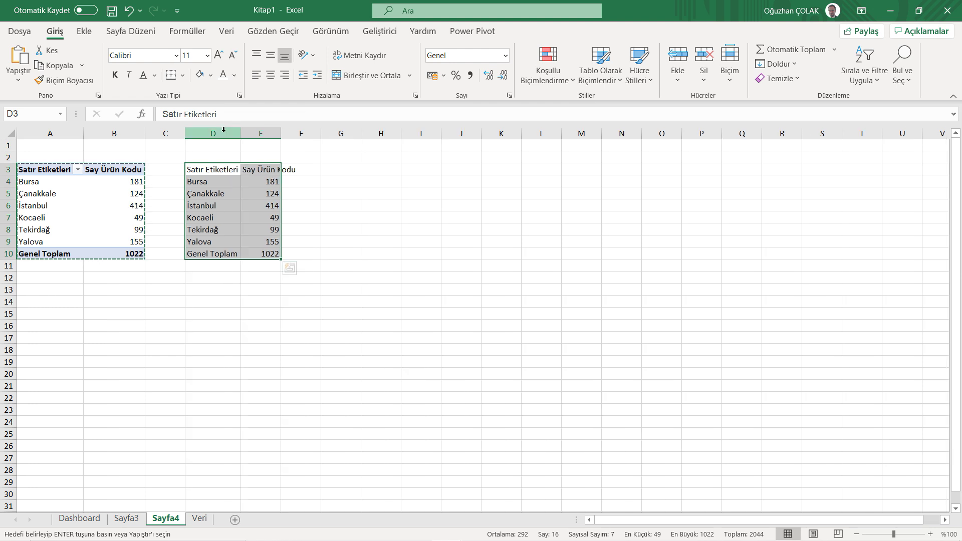
double_click(280, 133)
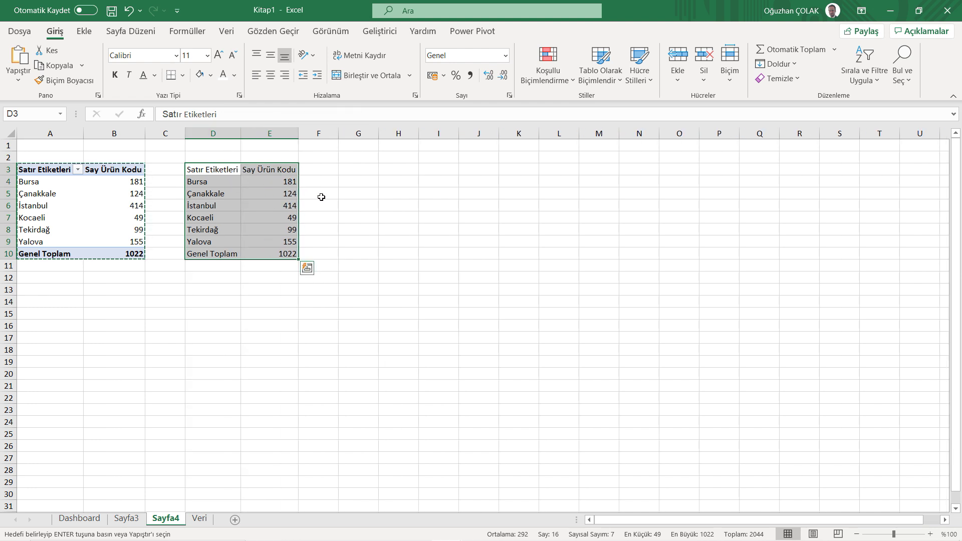
key(Escape)
drag(211, 178, 274, 239)
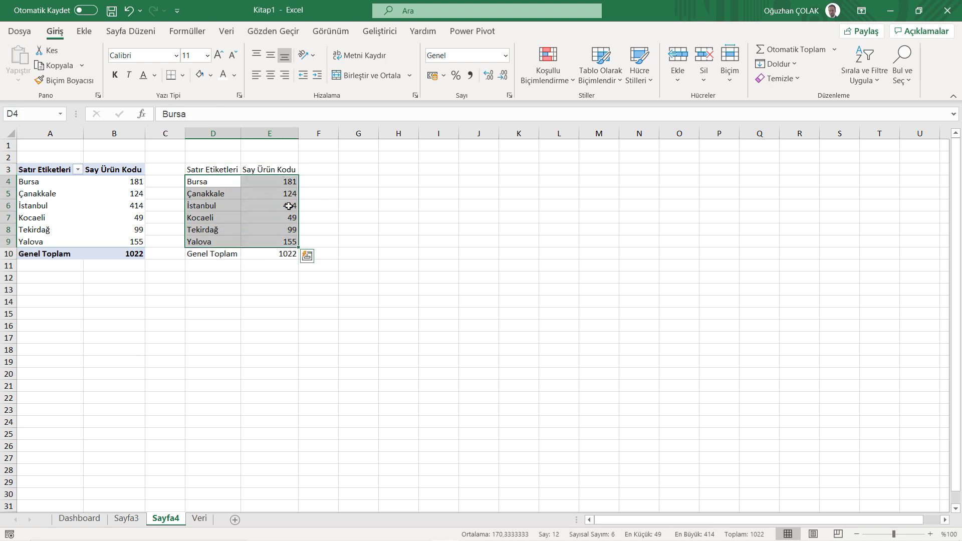
- Insert a filled map of the six provinces from D4:E9 and place it over F3:M17
click(84, 31)
click(509, 79)
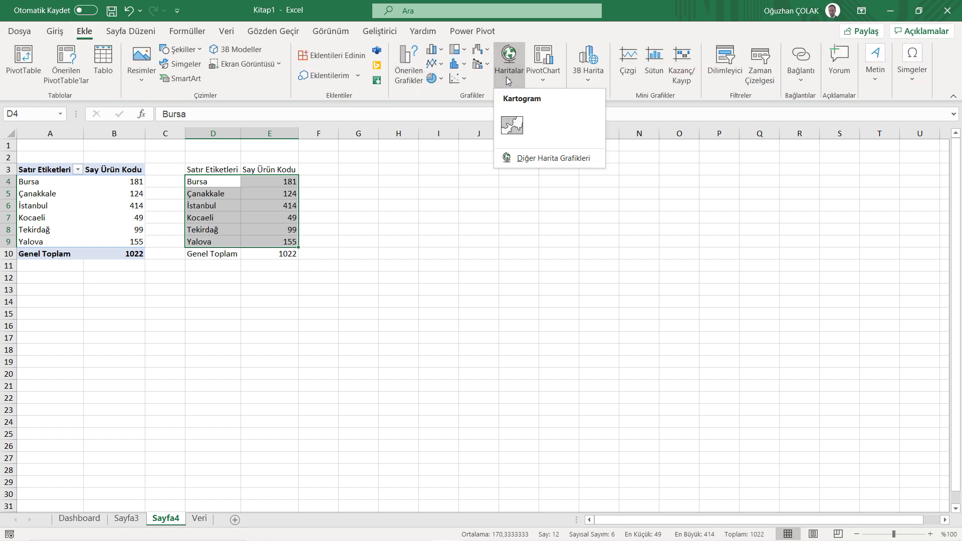
click(509, 127)
drag(433, 242, 409, 164)
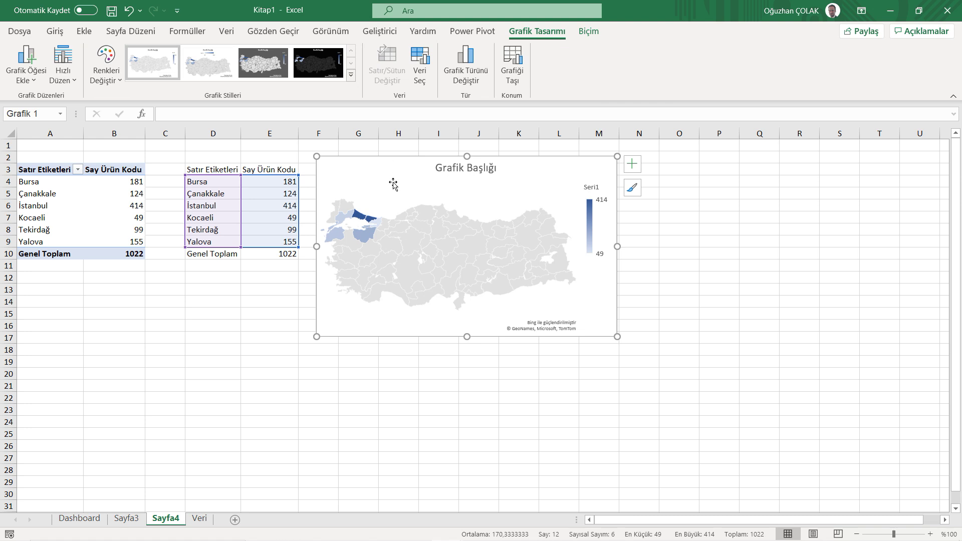
double_click(368, 234)
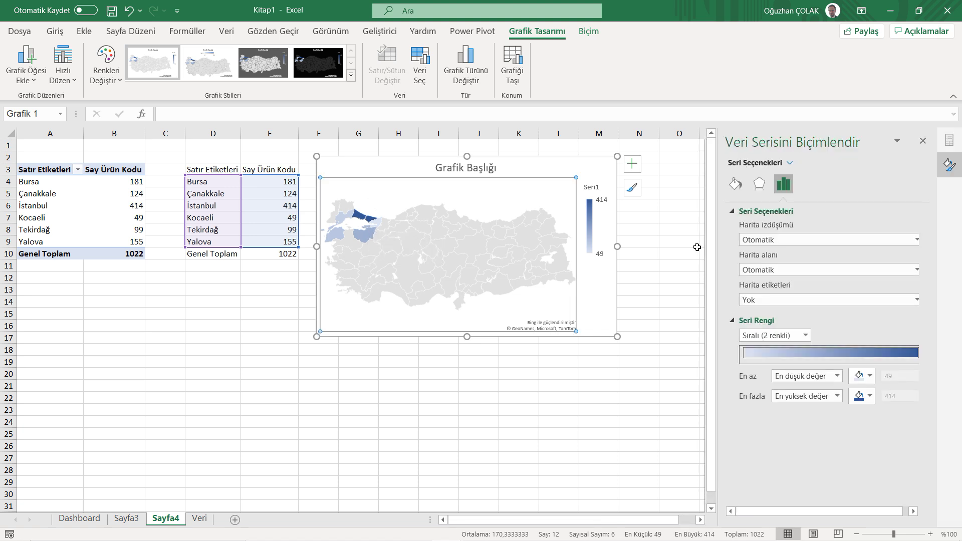
click(786, 269)
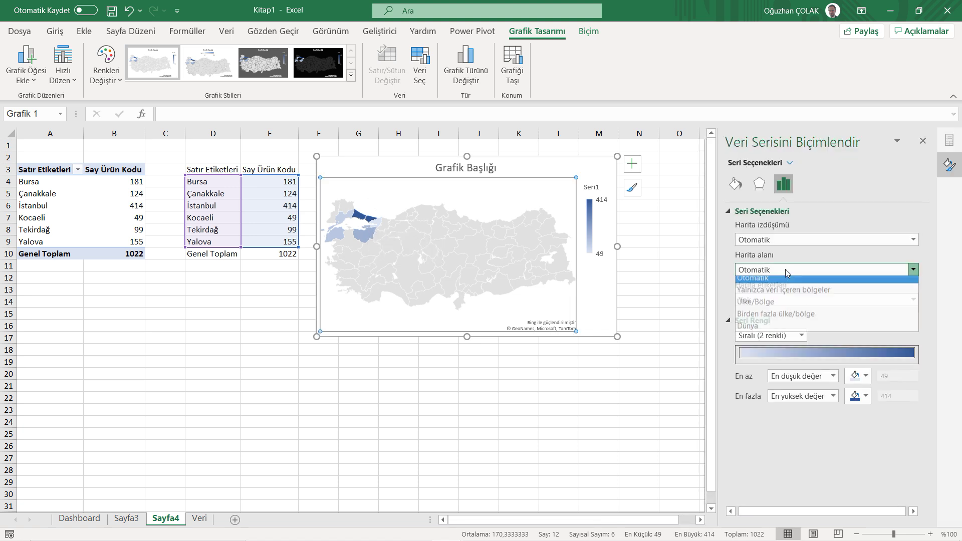
- Set the map area to Only regions with data and map labels to Best fit
click(775, 296)
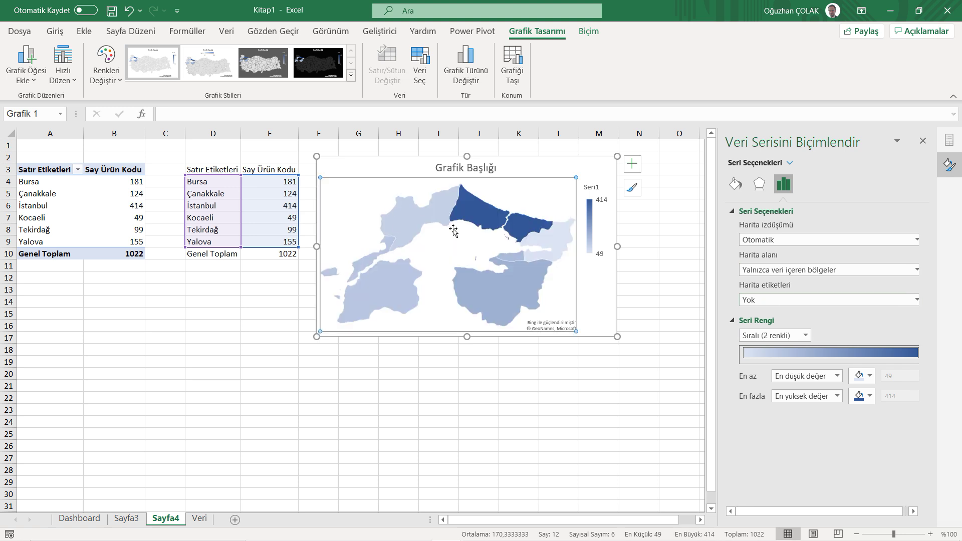
click(810, 302)
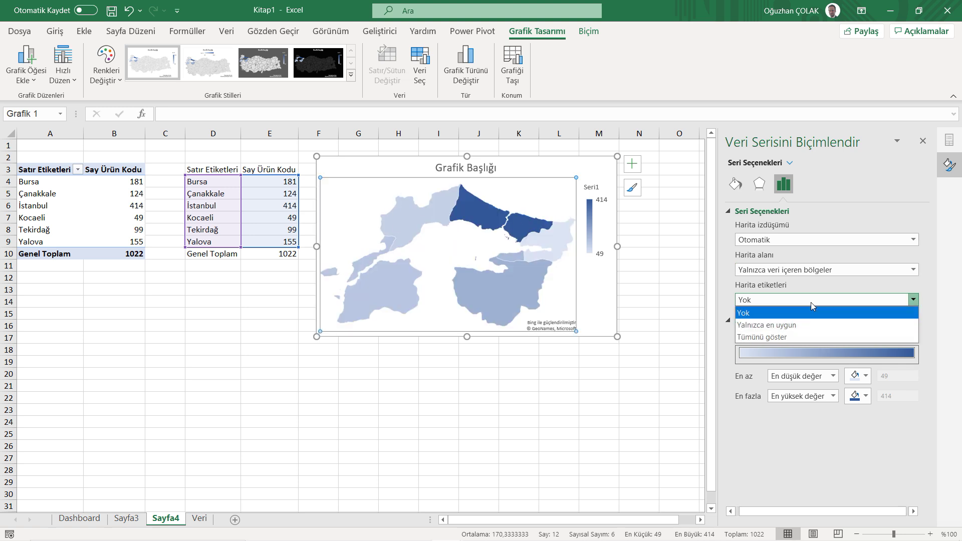
click(797, 328)
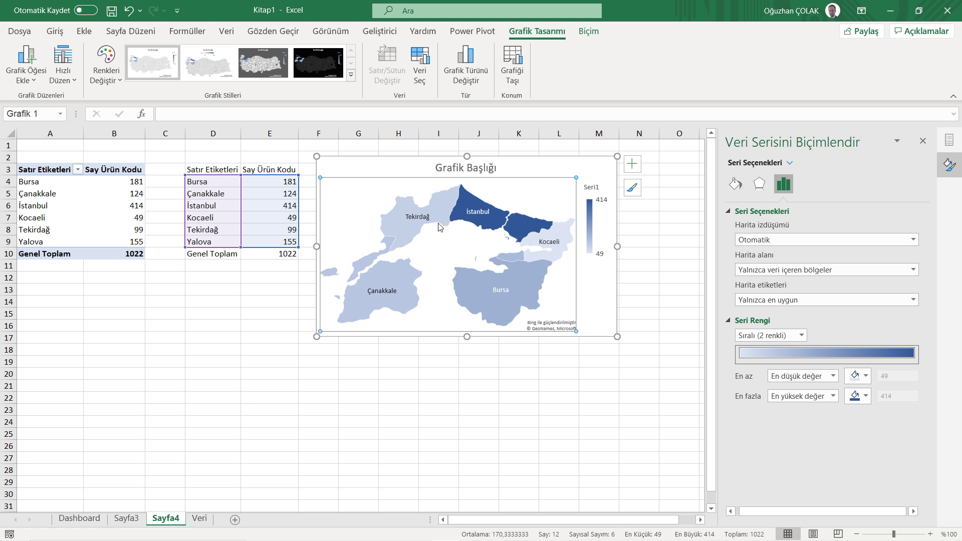
right_click(408, 221)
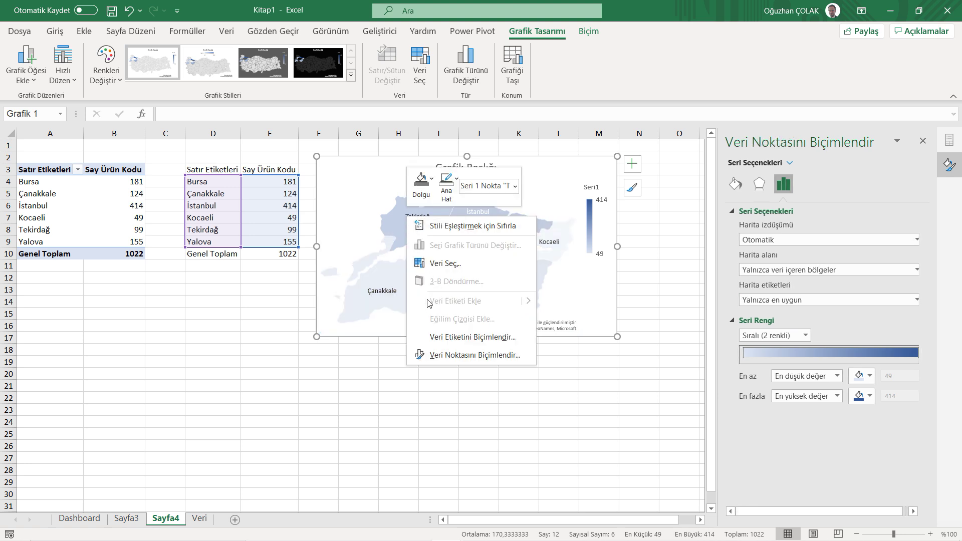
key(Escape)
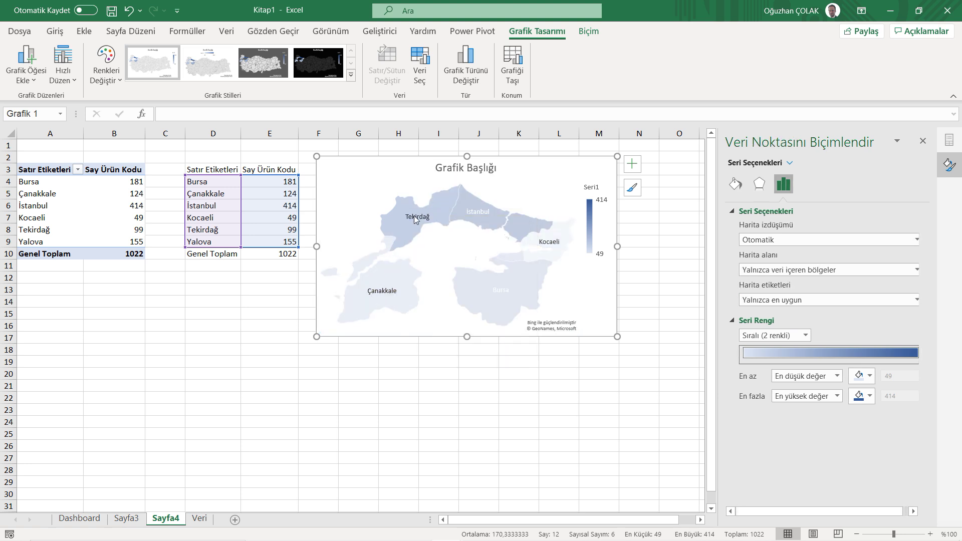
right_click(414, 215)
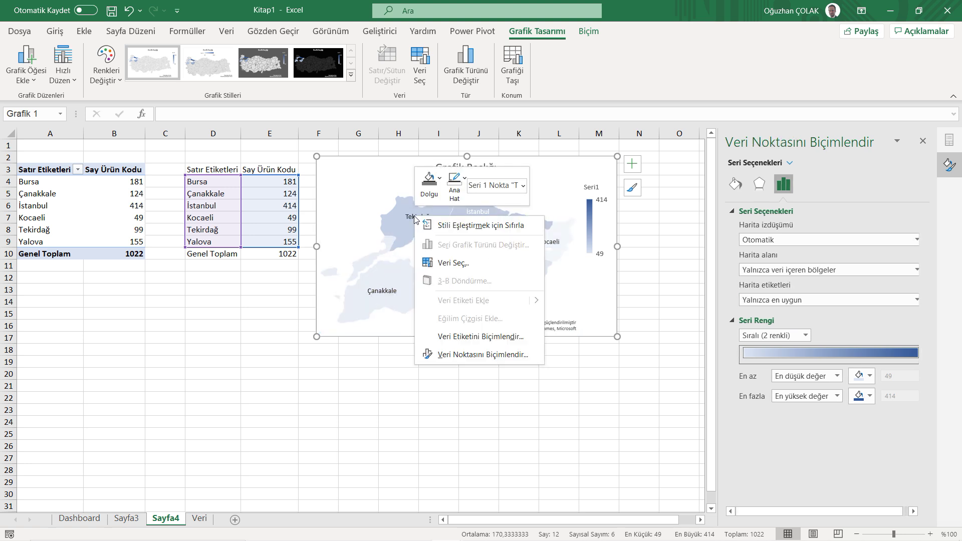
click(576, 277)
- Delete the map's chart title and return to the Dashboard sheet
click(927, 142)
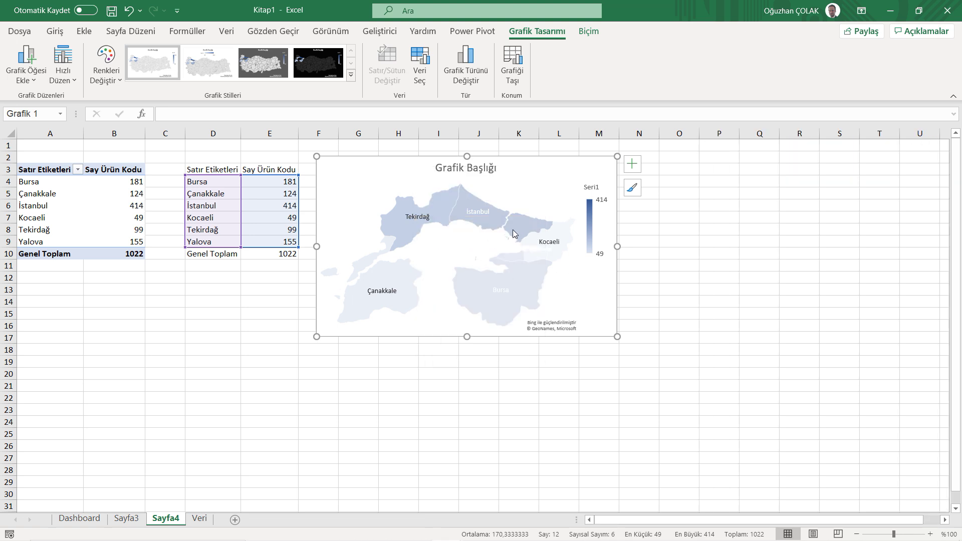
click(666, 280)
click(548, 160)
click(448, 172)
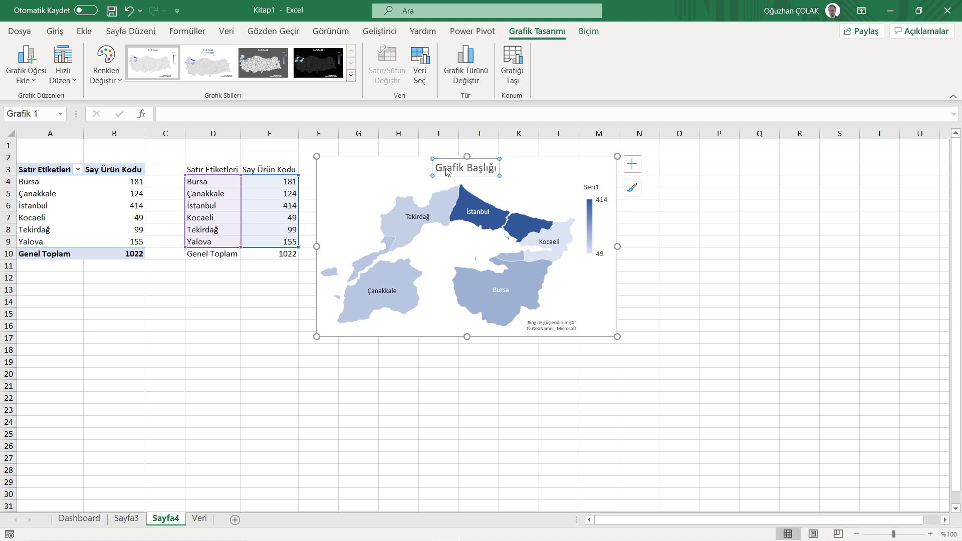
key(Delete)
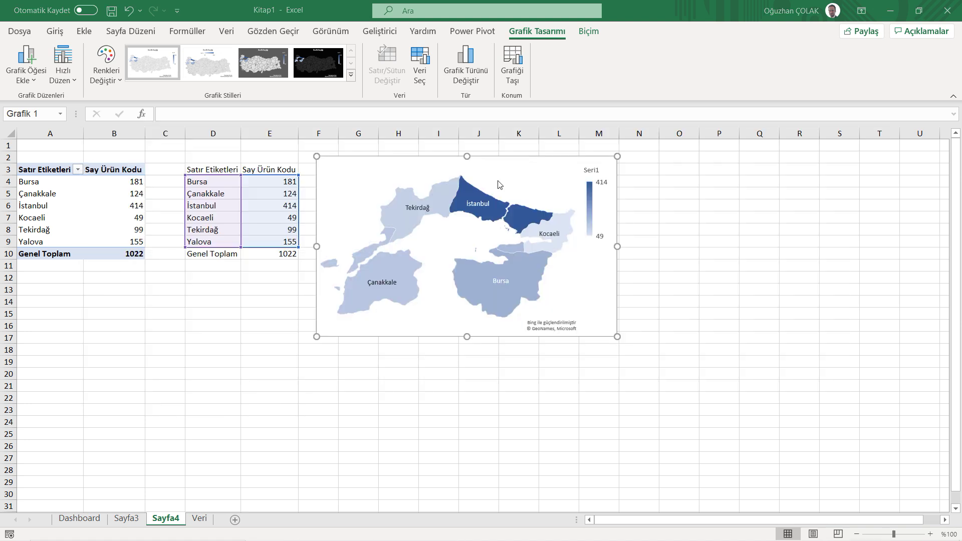
click(79, 518)
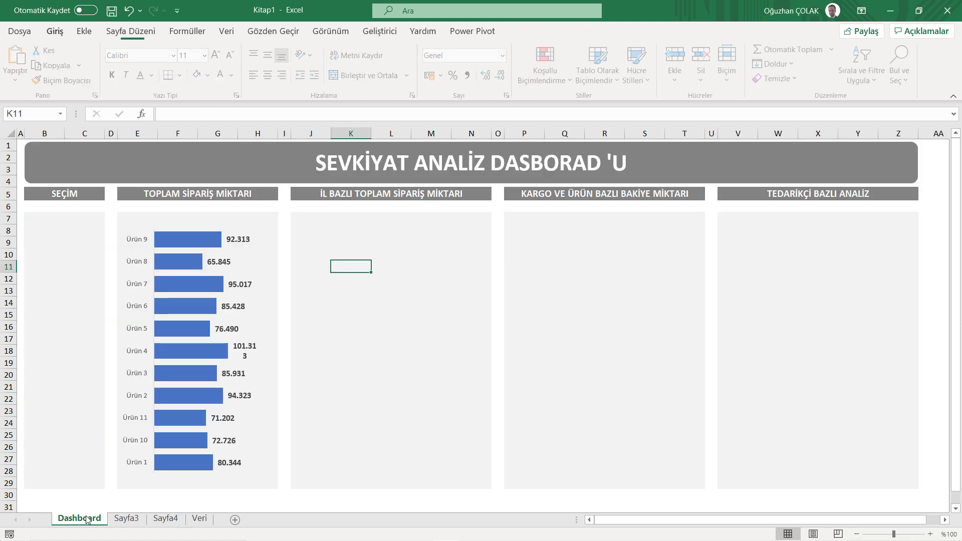
- Paste the map onto the Dashboard and set plot and chart area fill and border to None
key(ctrl+v)
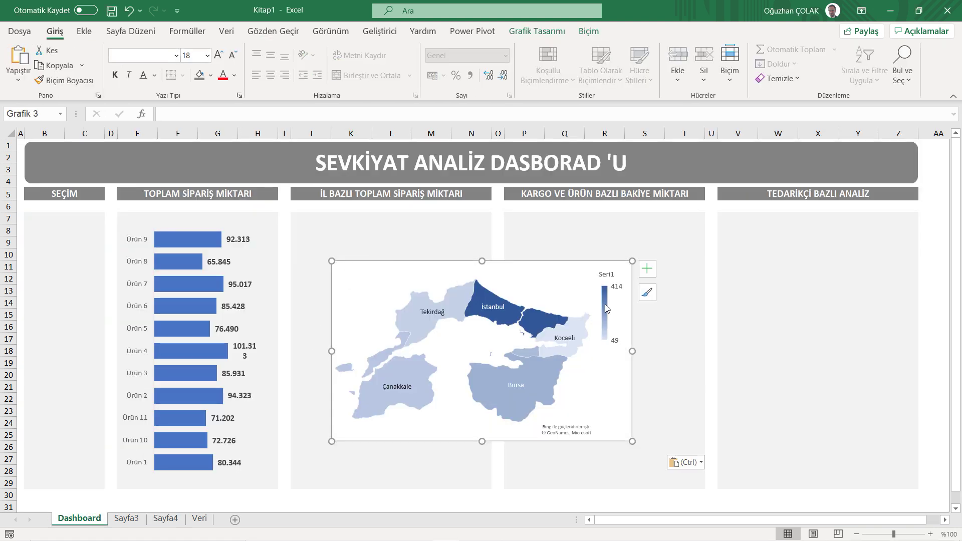
double_click(558, 273)
click(745, 230)
click(743, 340)
click(600, 265)
click(744, 229)
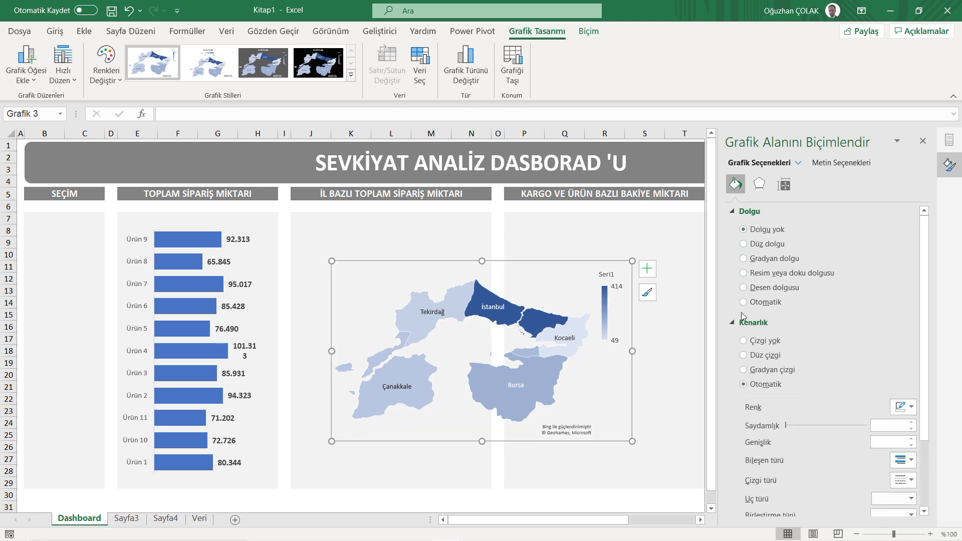
click(744, 339)
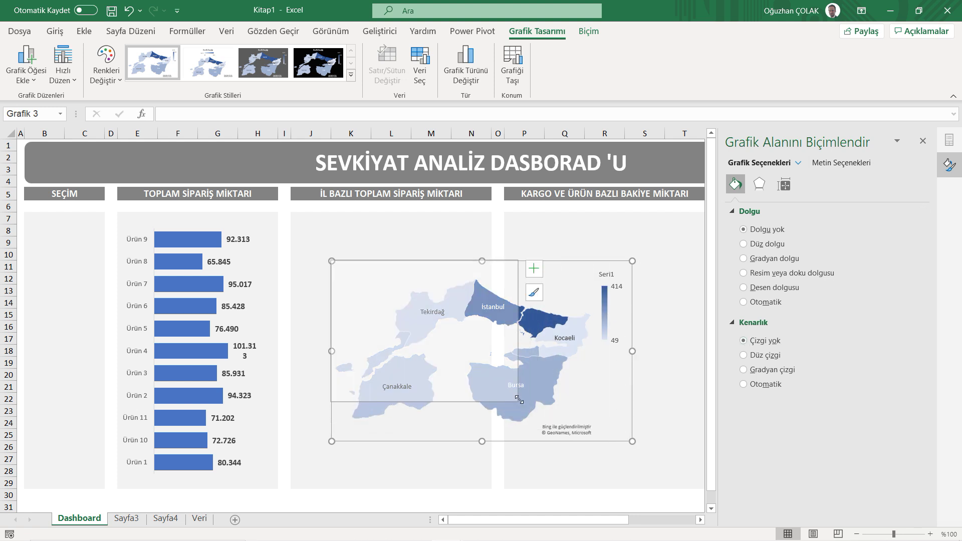
- Shrink the map and move it into the lower İL BAZLI TOPLAM SİPARİŞ MİKTARI panel
drag(632, 442, 519, 402)
drag(471, 263, 437, 349)
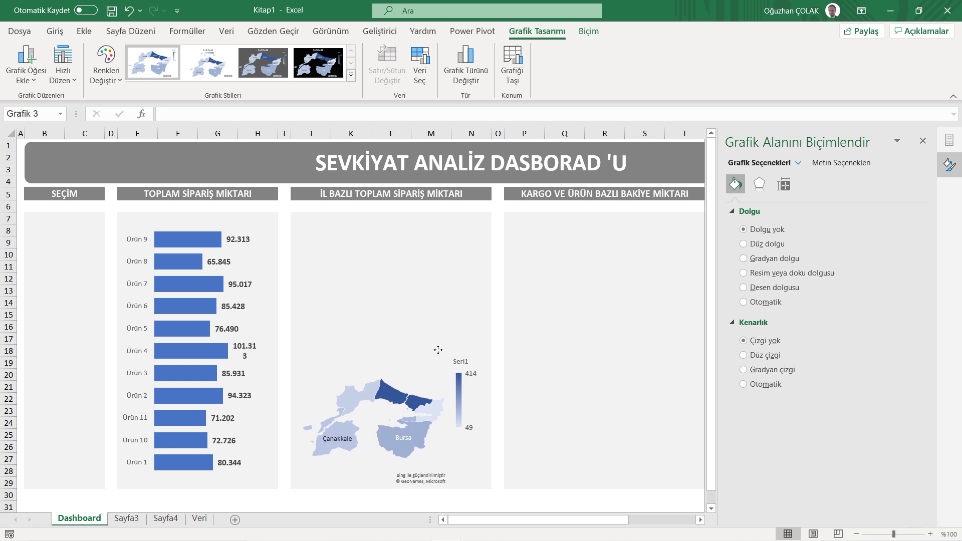
click(440, 375)
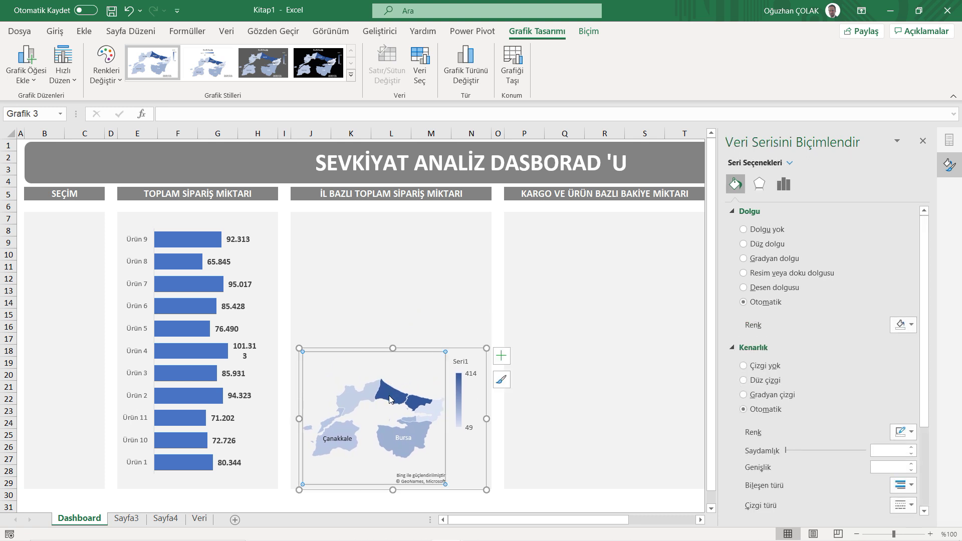
key(Escape)
click(922, 141)
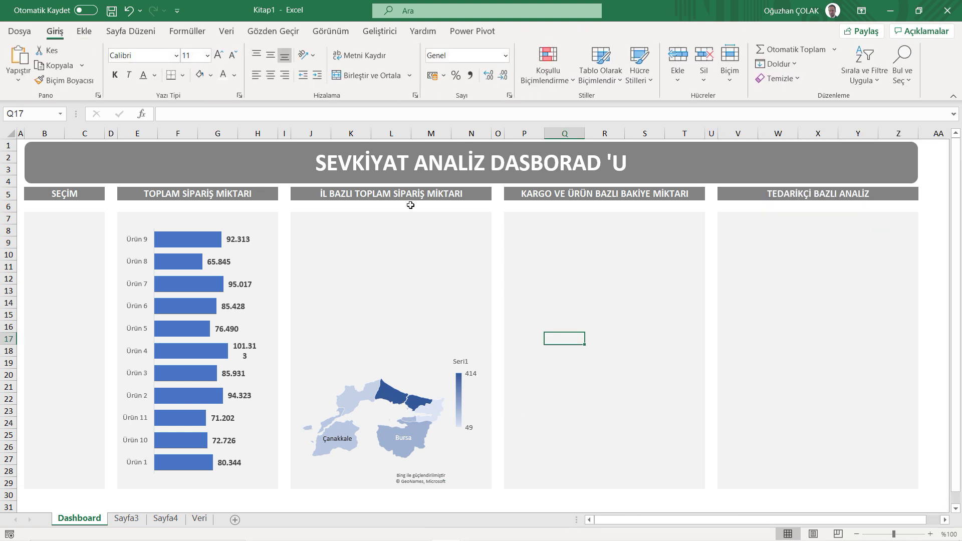
click(355, 228)
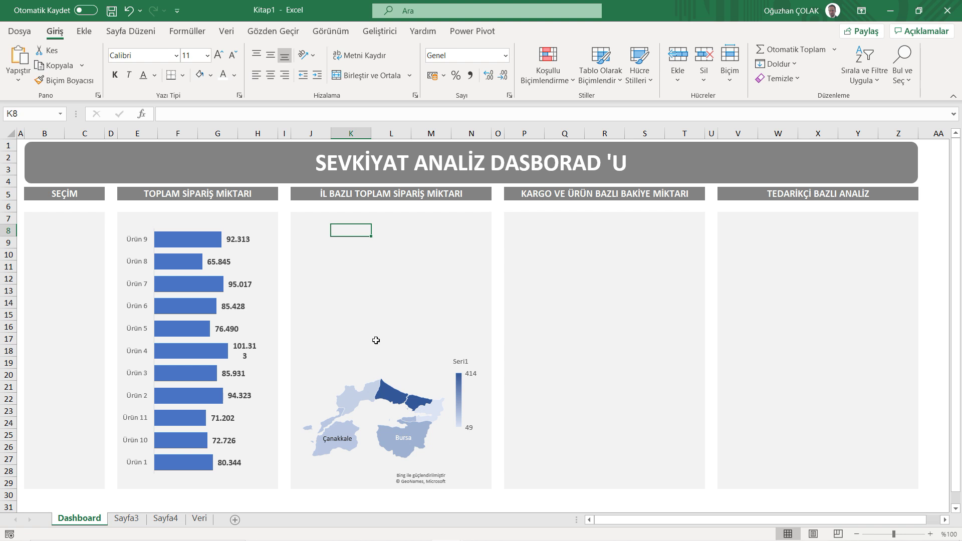
- Insert a Line PivotChart from Sayfa4's province pivot table, move it below the tables, then go back to Dashboard
click(170, 518)
mouse_move(61, 169)
mouse_down()
mouse_move(124, 195)
mouse_move(132, 246)
mouse_up()
click(131, 194)
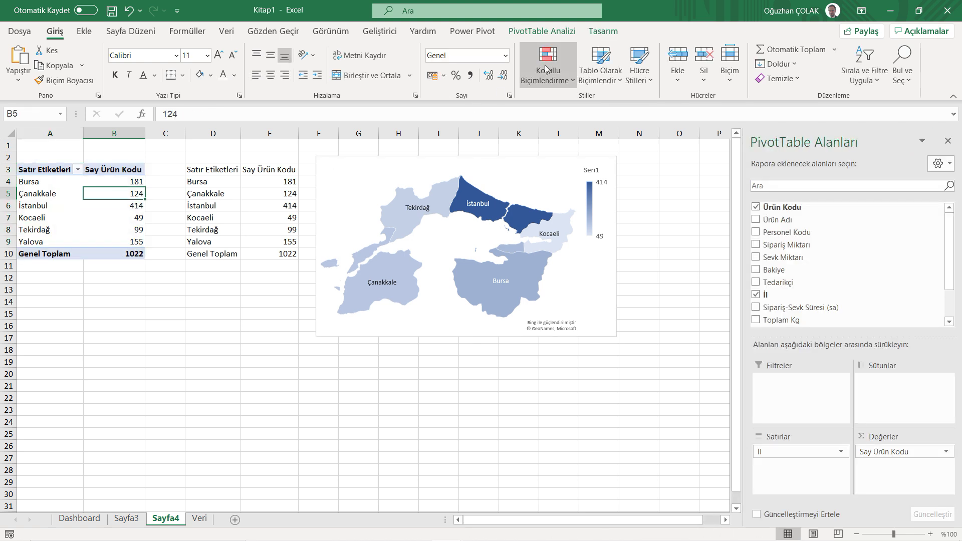
click(573, 34)
click(757, 61)
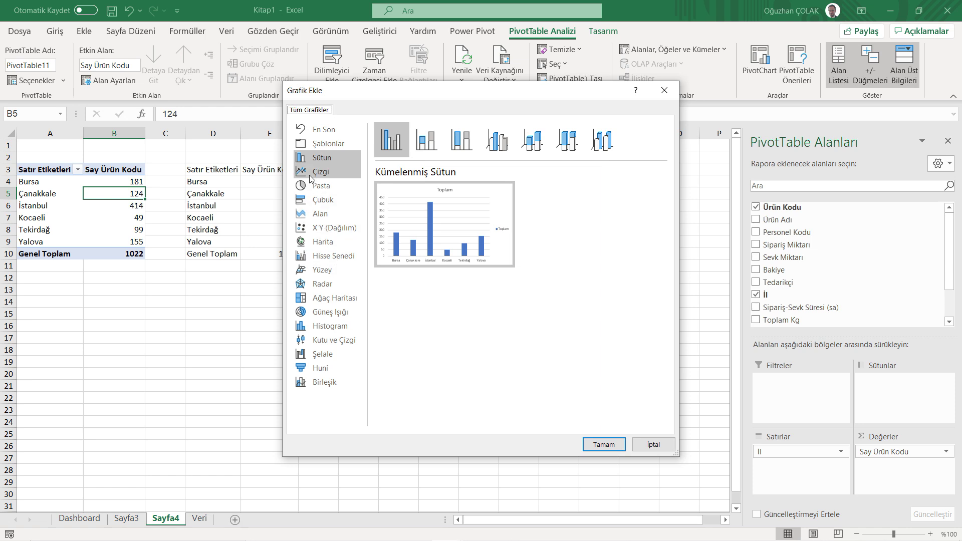
click(321, 172)
click(603, 444)
mouse_move(406, 245)
mouse_down()
mouse_move(391, 315)
mouse_move(266, 286)
mouse_up()
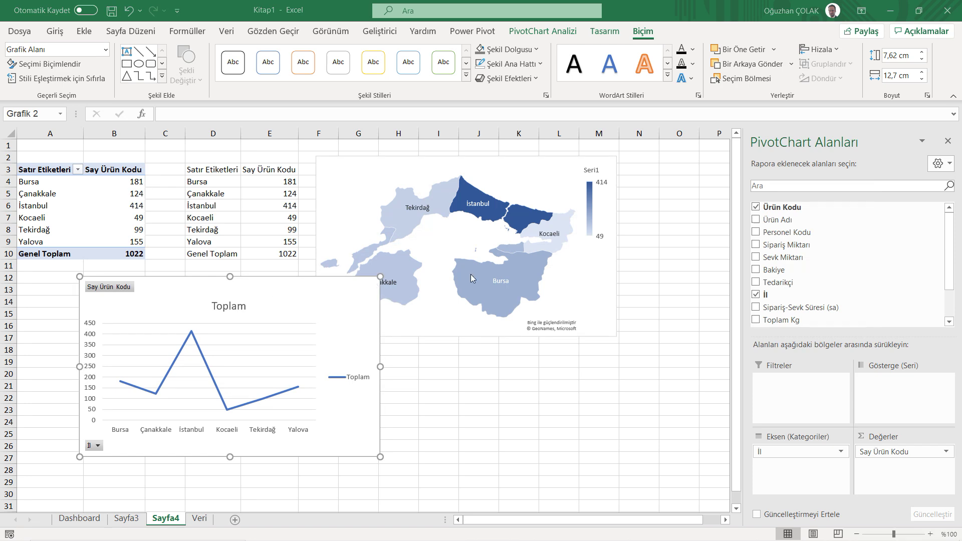
click(80, 518)
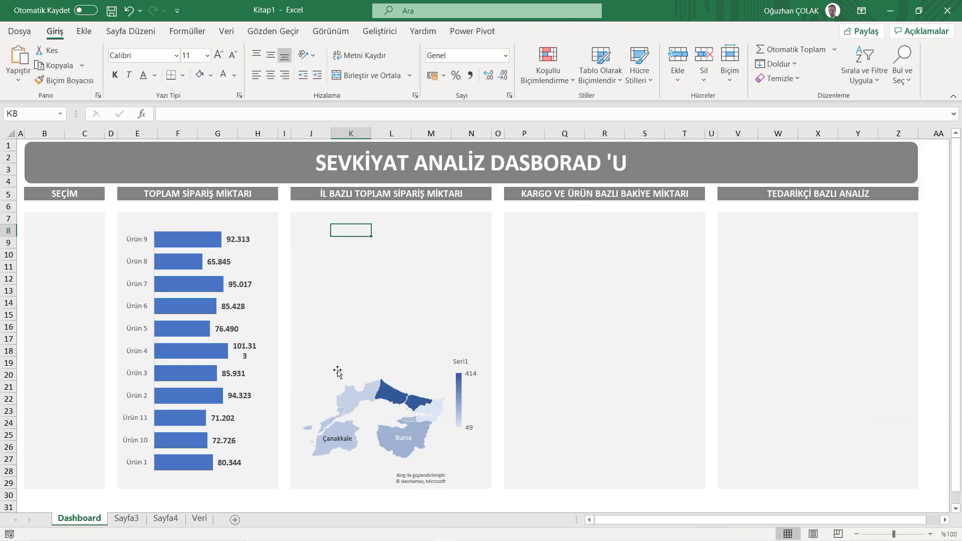
- Paste the line chart and remove its Toplam title, legend, field buttons and value axis
key(ctrl+v)
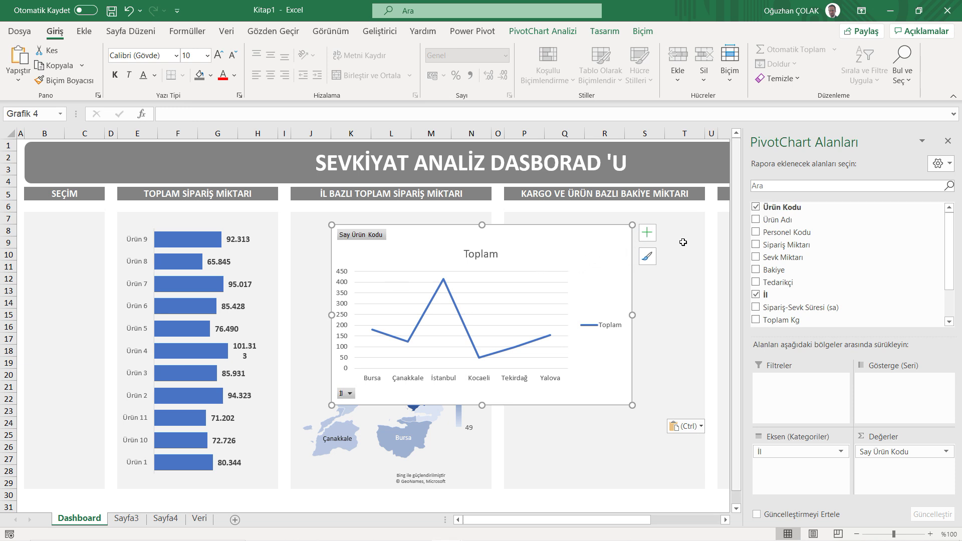
click(474, 254)
key(Delete)
click(596, 315)
key(Delete)
right_click(371, 240)
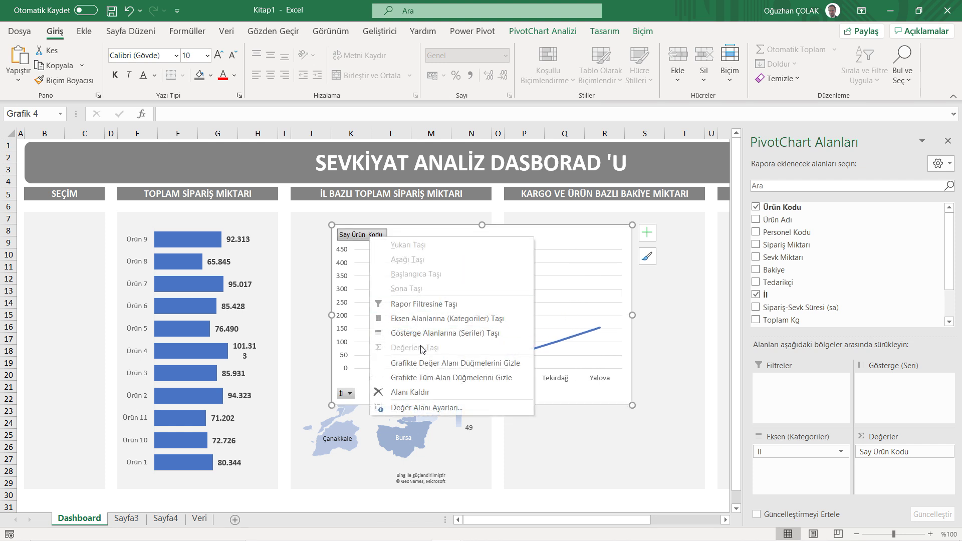
click(441, 378)
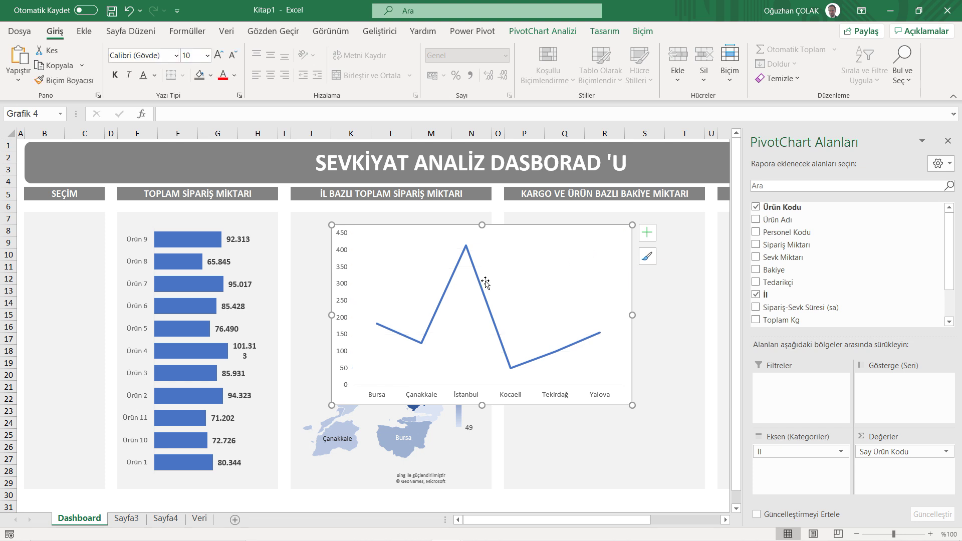
click(345, 253)
key(Delete)
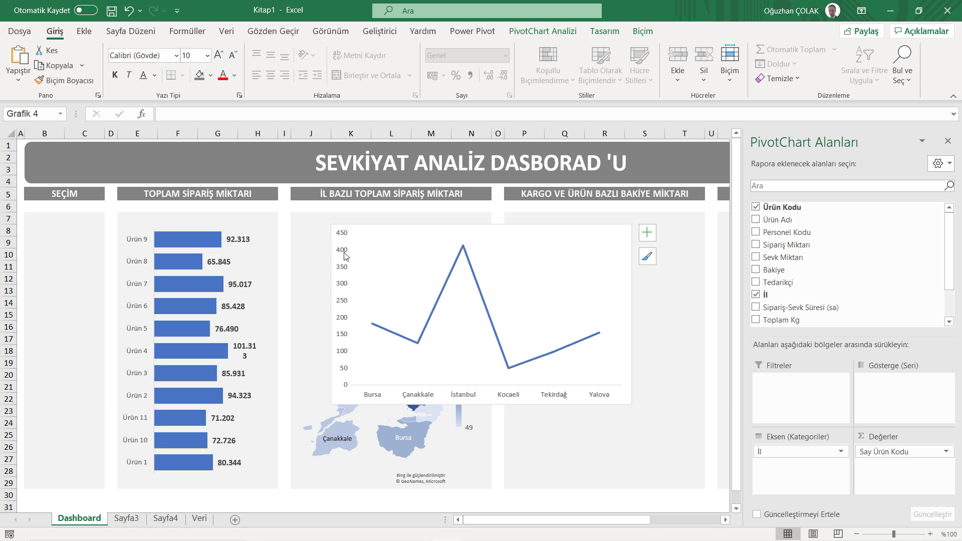
- Give the line chart no fill or border and fit it above the map in the panel
double_click(592, 244)
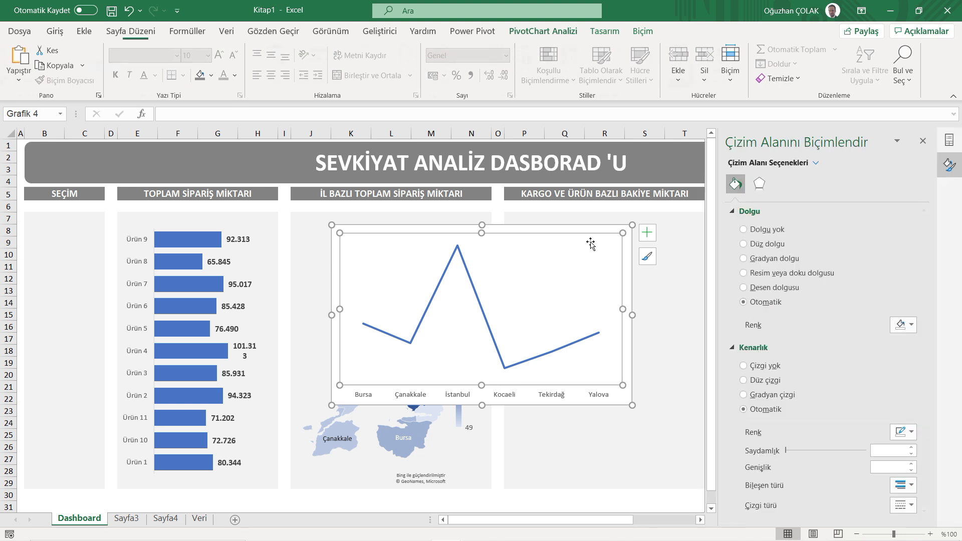
click(589, 231)
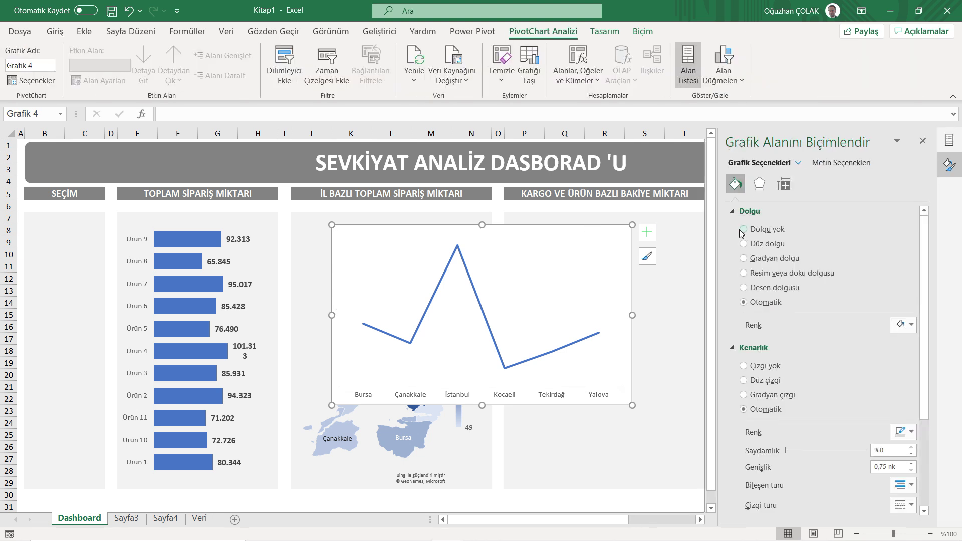
click(743, 229)
click(743, 340)
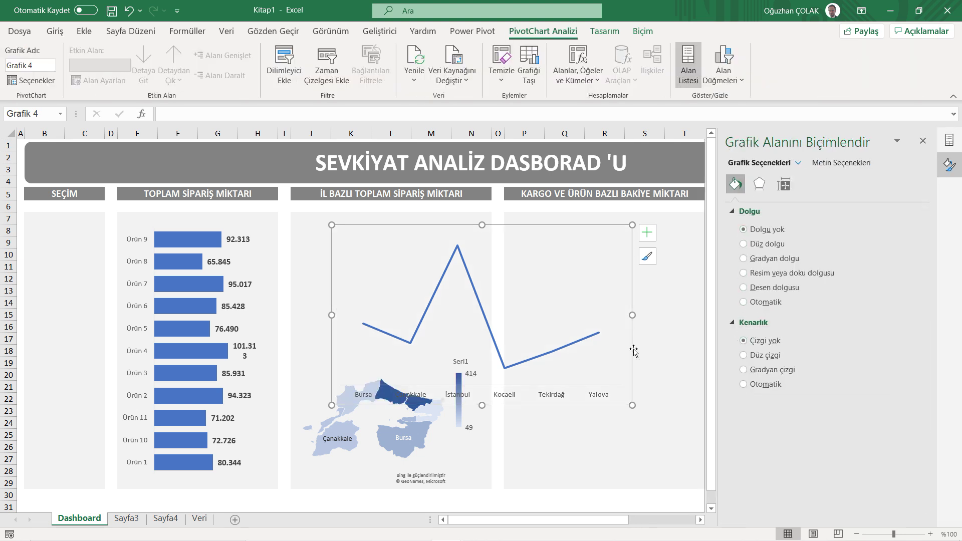
mouse_move(632, 405)
mouse_down()
mouse_move(582, 322)
mouse_move(597, 334)
mouse_up()
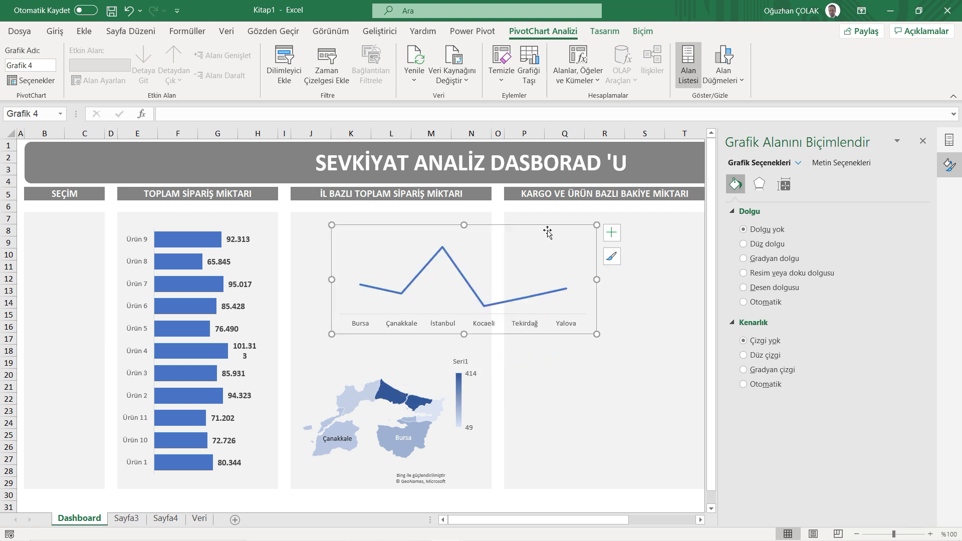
drag(547, 232, 500, 239)
drag(543, 275, 545, 269)
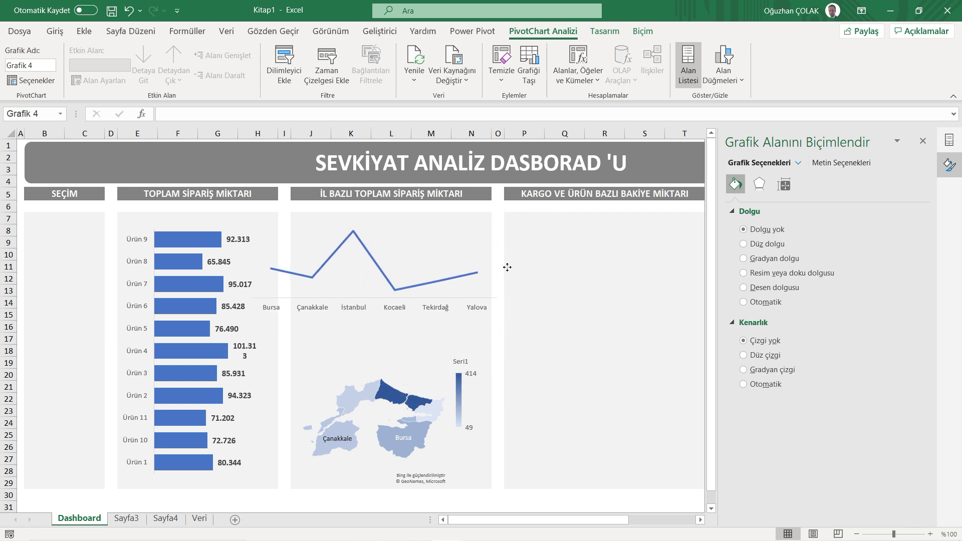
drag(545, 265, 488, 265)
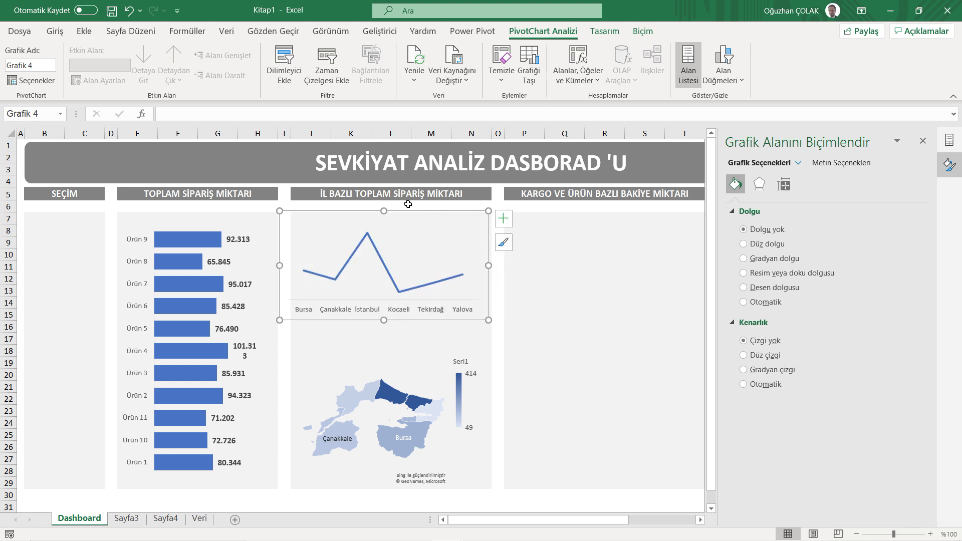
drag(415, 218, 426, 220)
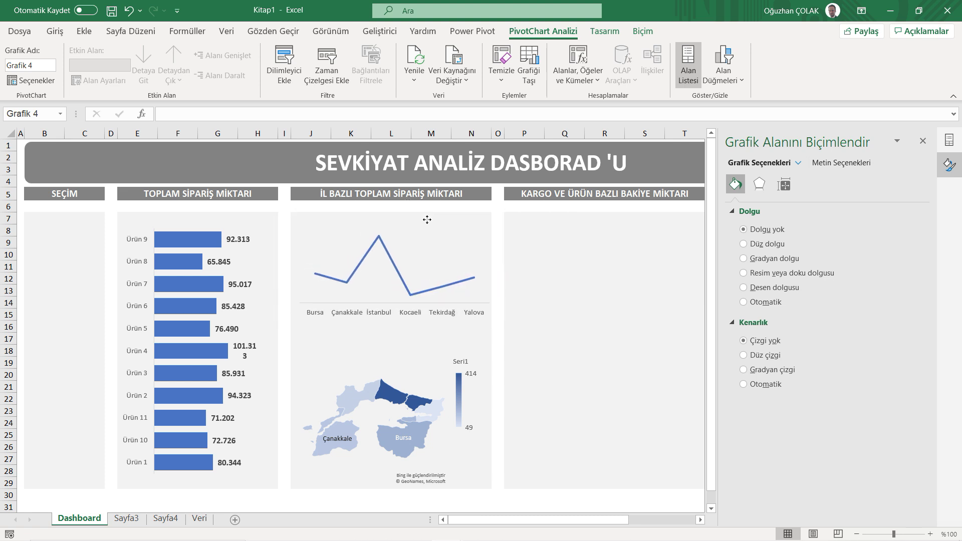
click(401, 349)
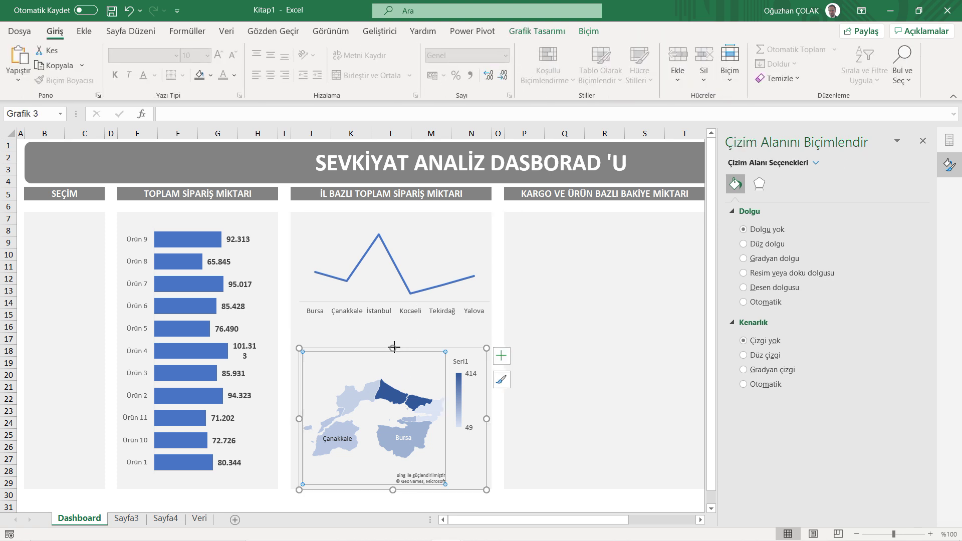
- Enlarge the map upward, rightward and leftward so it fills the lower half and shows Tekirdağ
drag(393, 347, 393, 326)
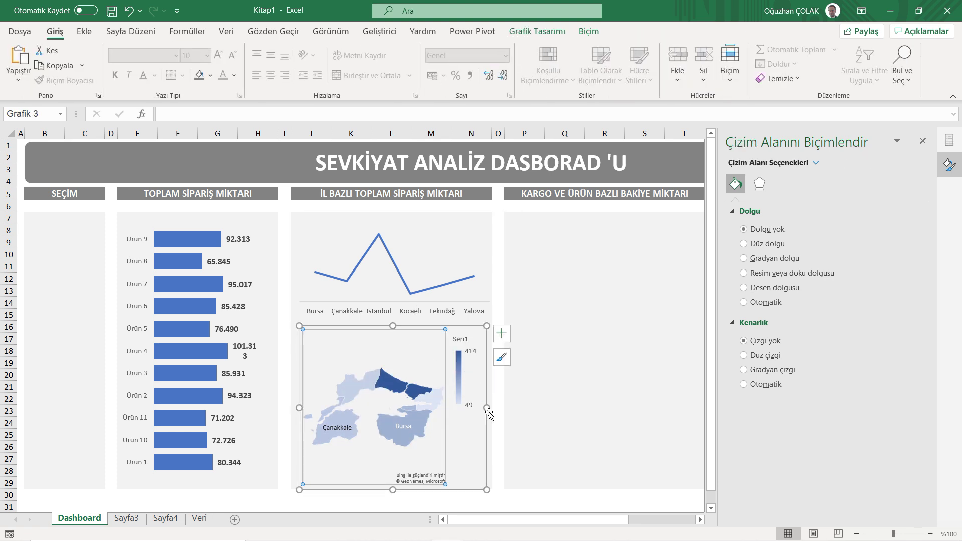
drag(486, 407, 493, 406)
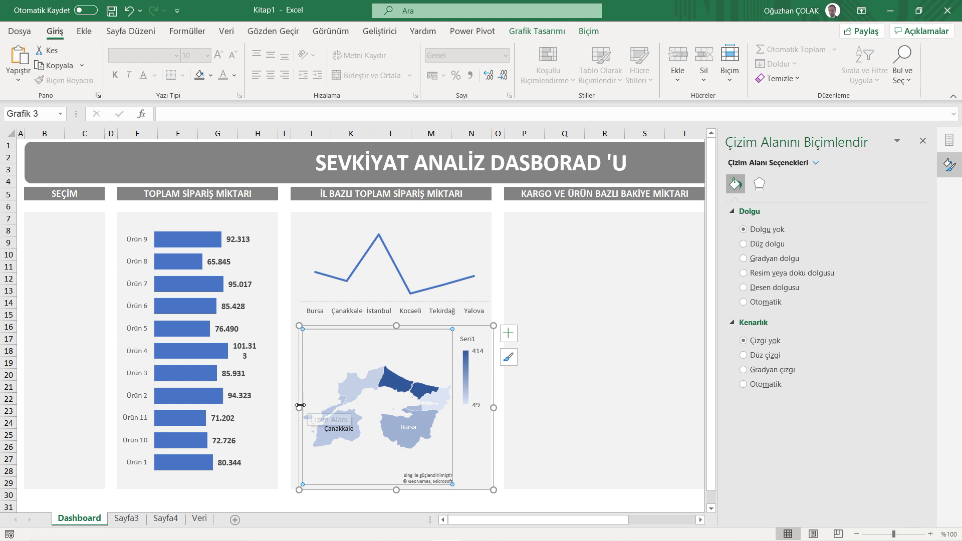
drag(298, 408, 291, 407)
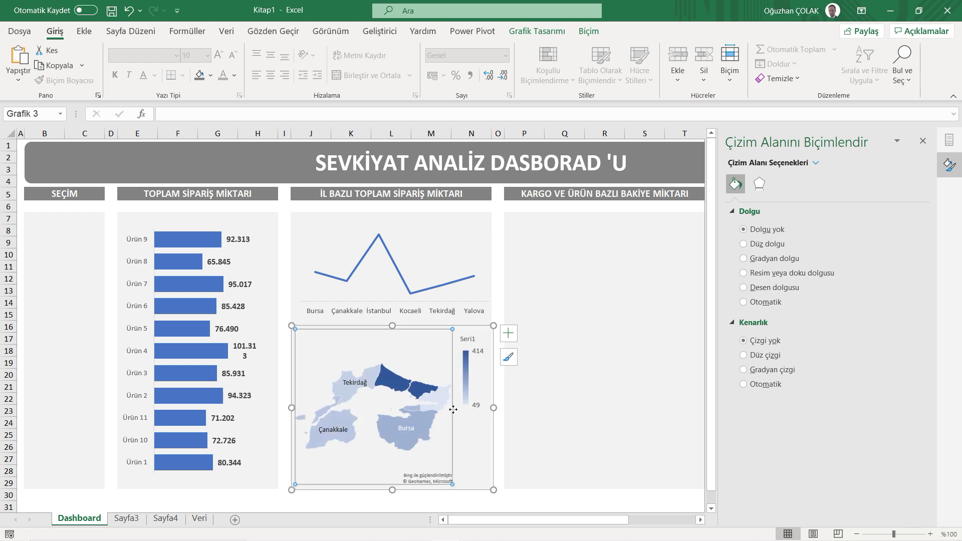
click(467, 395)
click(467, 394)
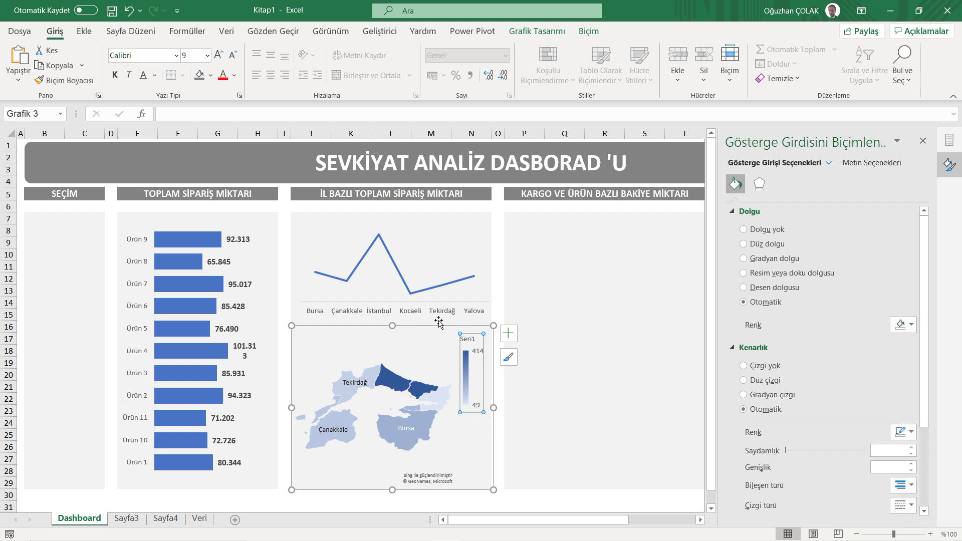
click(391, 257)
- Add value labels to the province line chart's points
right_click(391, 257)
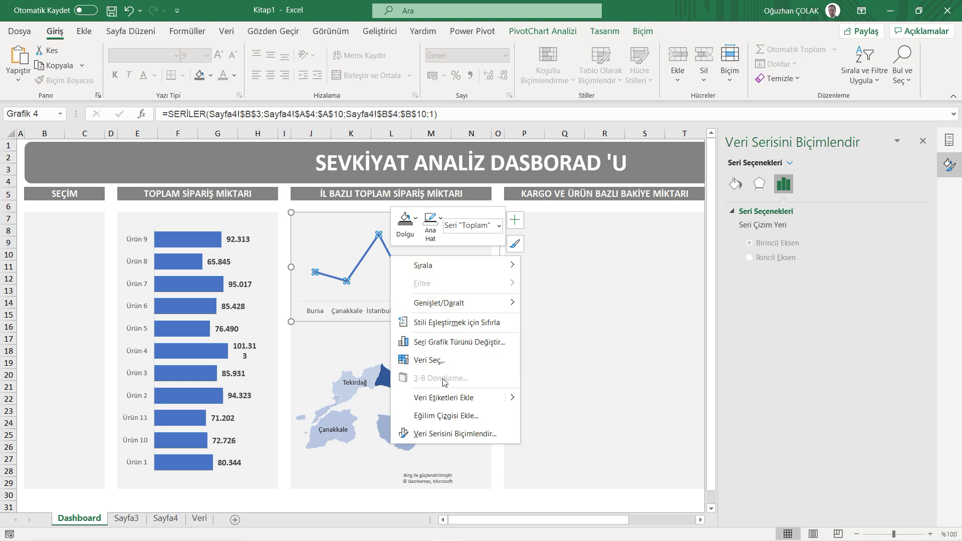
click(443, 397)
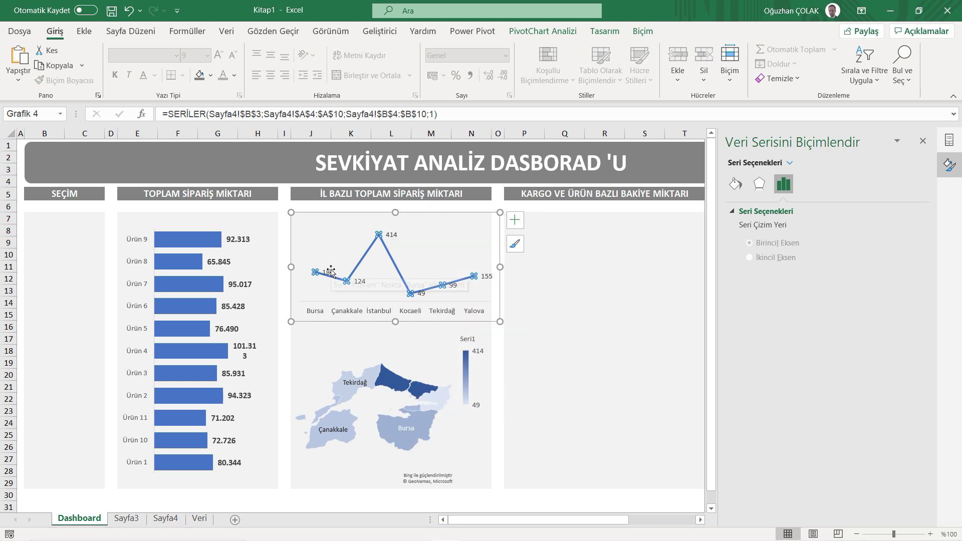
click(331, 270)
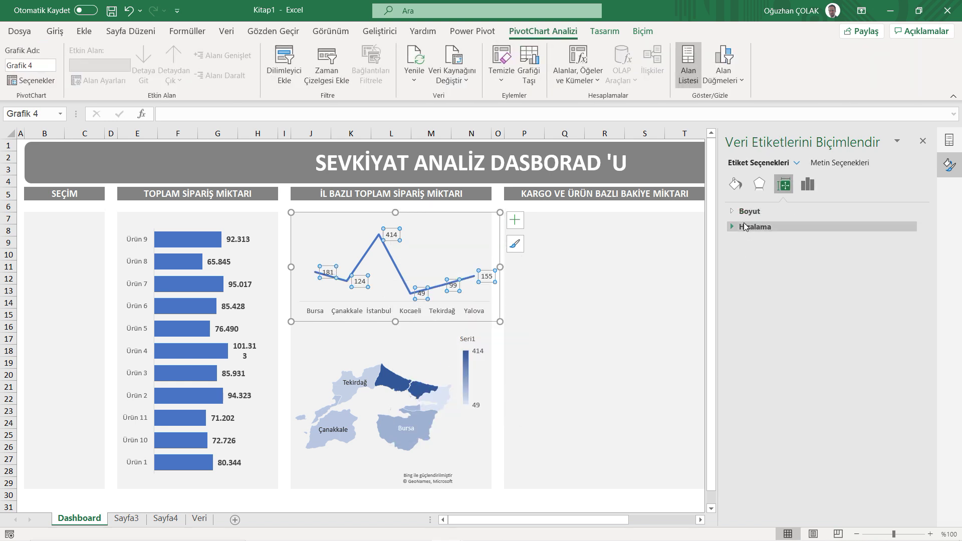
click(561, 353)
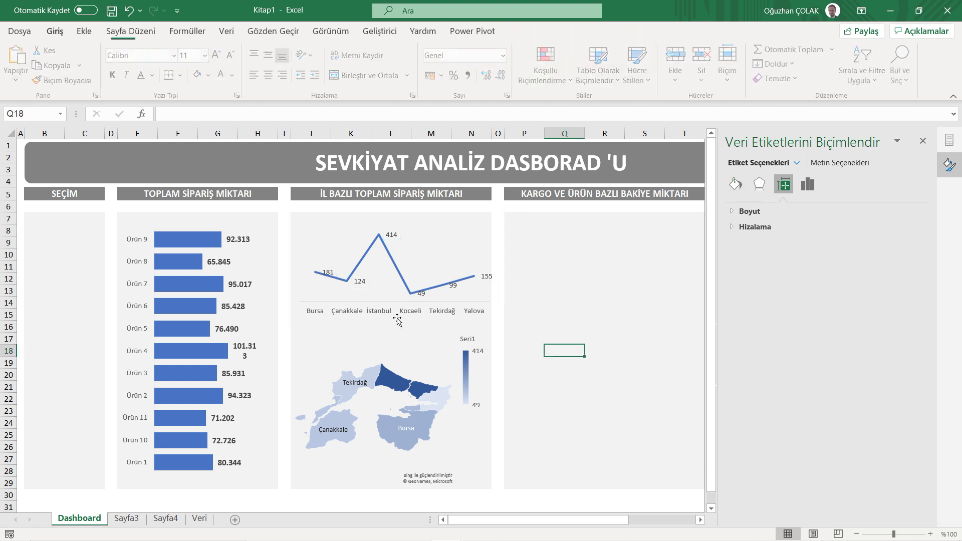
- Position the line chart's data labels Above and make them larger and bold
click(328, 271)
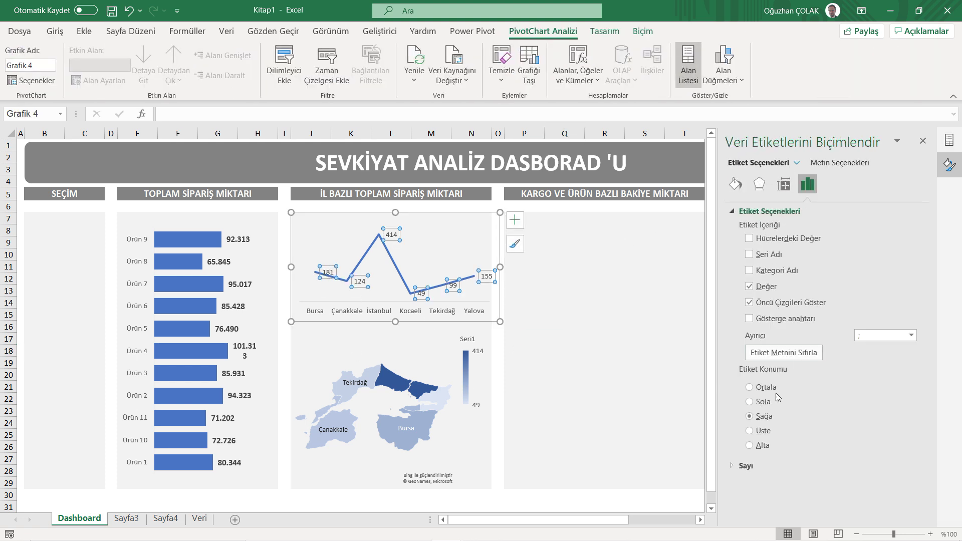
click(750, 431)
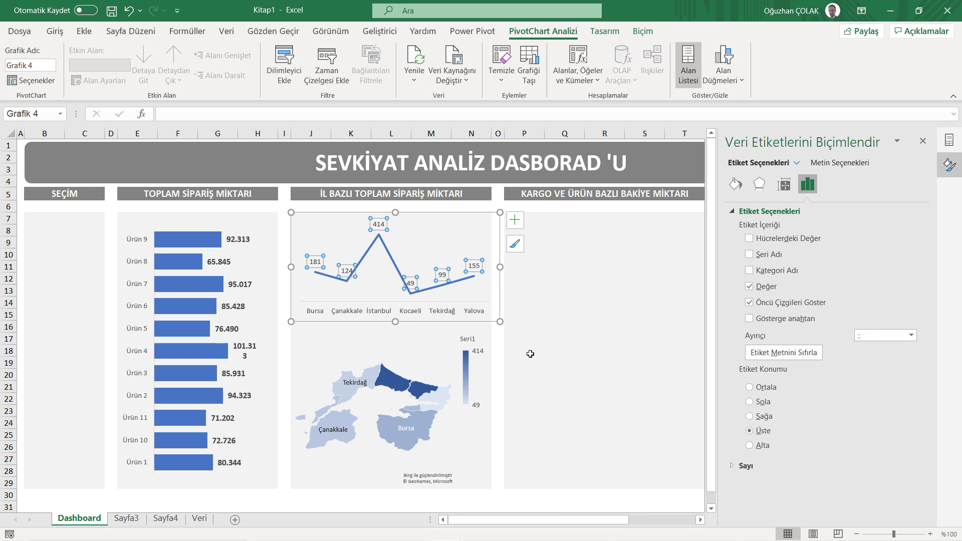
click(55, 31)
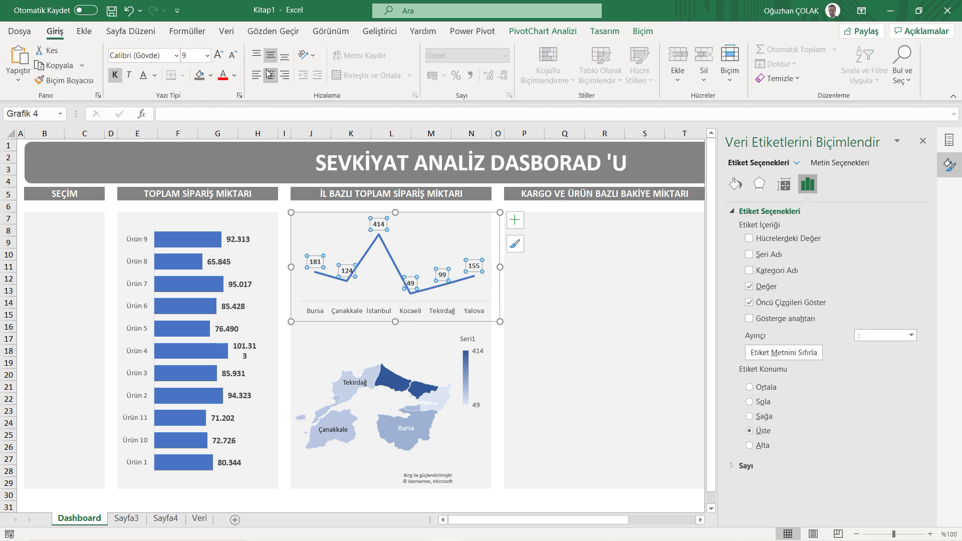
click(219, 58)
click(564, 291)
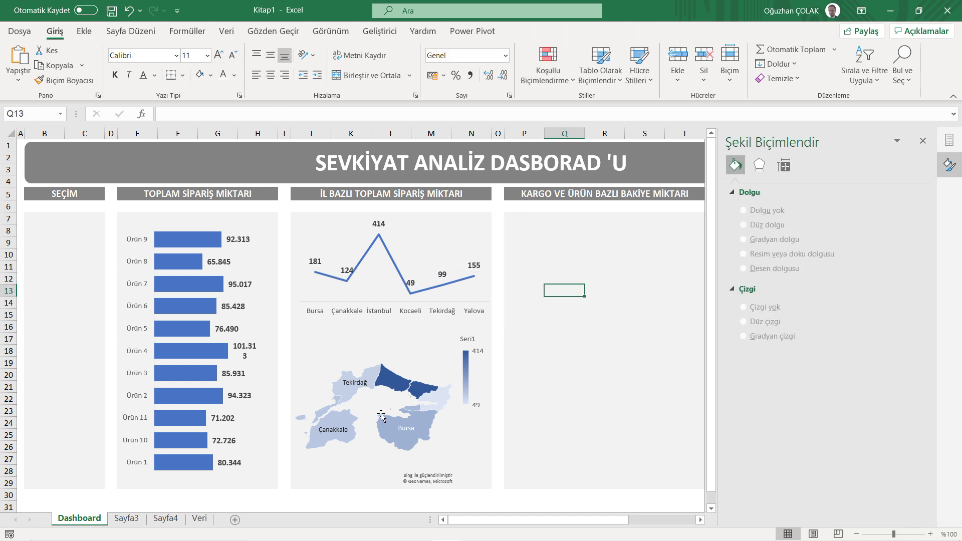
- Close the Format Shape pane to reveal the empty TEDARİKÇİ BAZLI ANALİZ panel
click(922, 142)
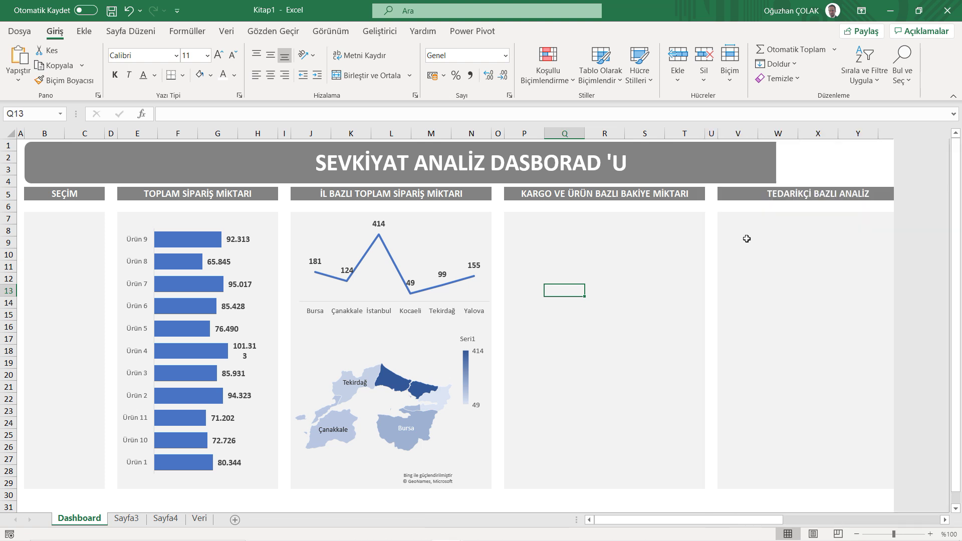
click(563, 280)
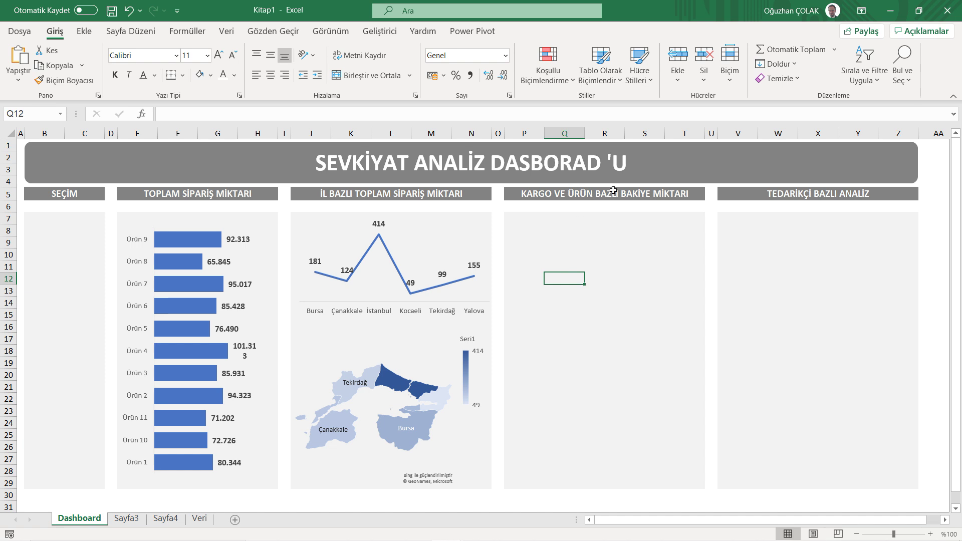
- Create a new PivotTable on a new sheet from the Veri data
click(200, 519)
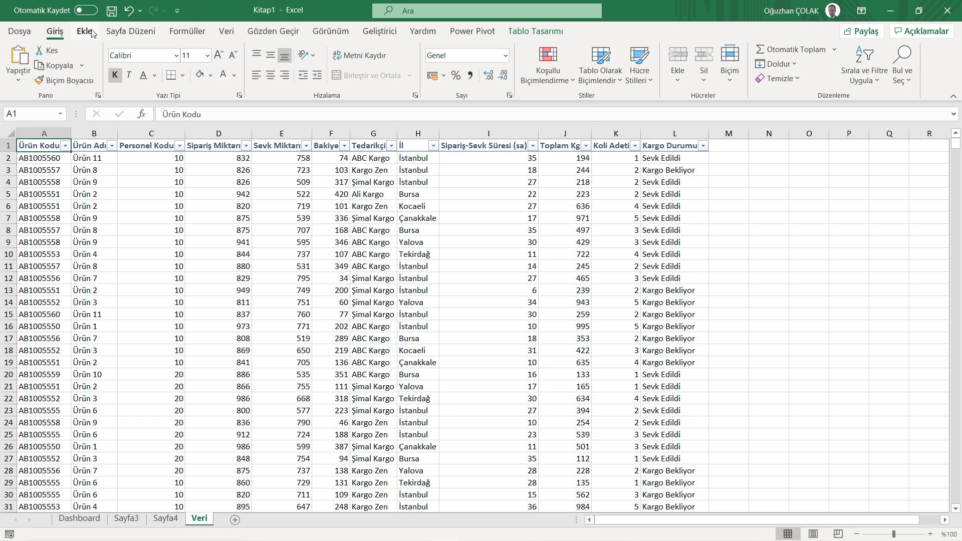
click(84, 31)
click(34, 66)
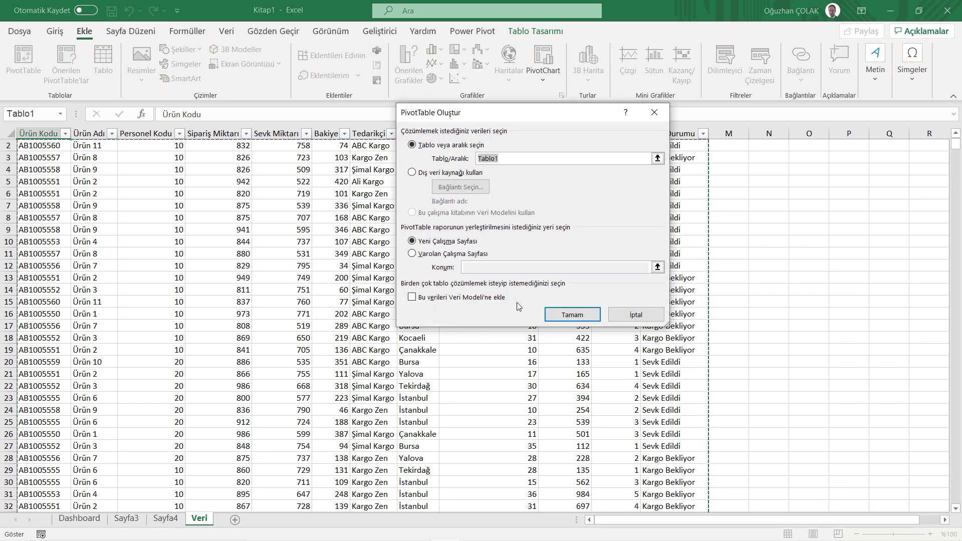
click(567, 314)
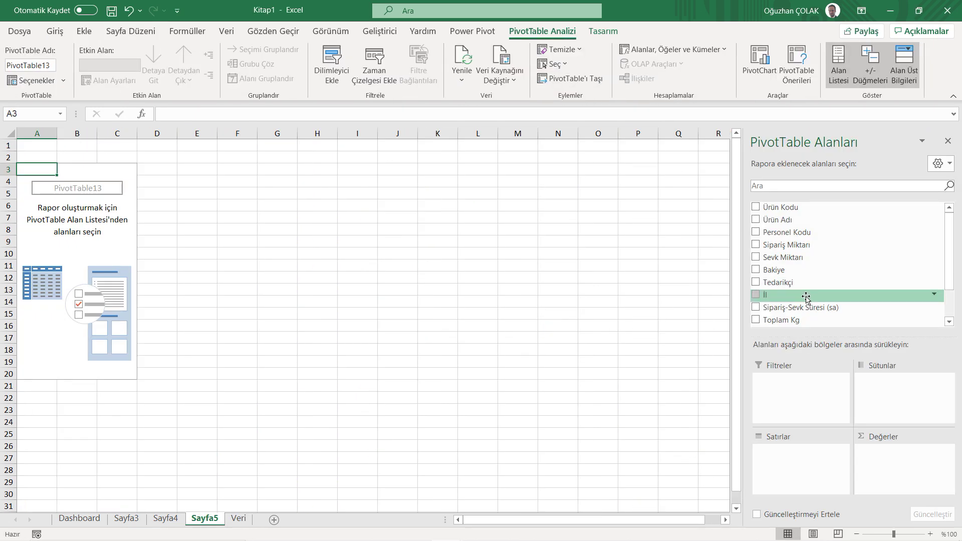
- Put Tedarikçi in Rows and sum Bakiye in Values, then open PivotChart with Clustered Column
drag(802, 283, 824, 475)
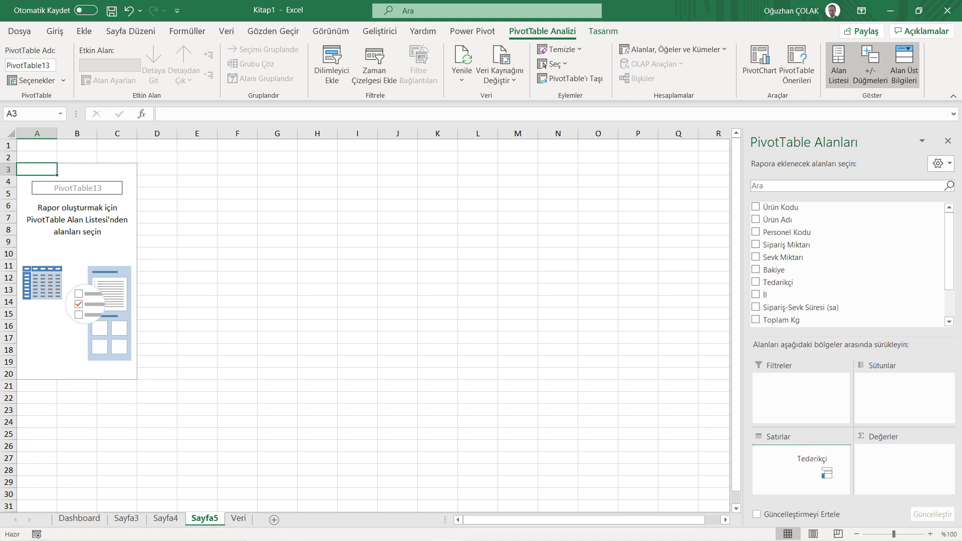
drag(796, 269, 917, 472)
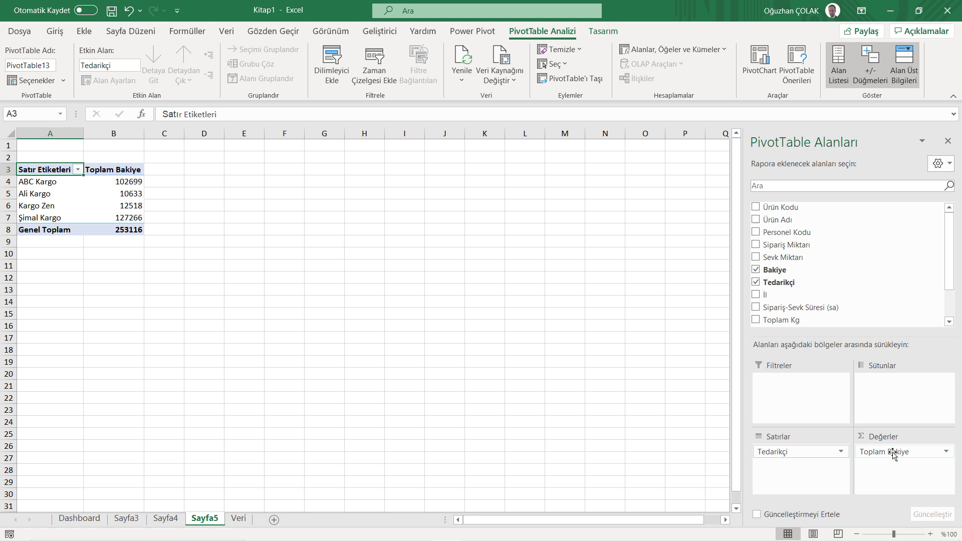
click(133, 182)
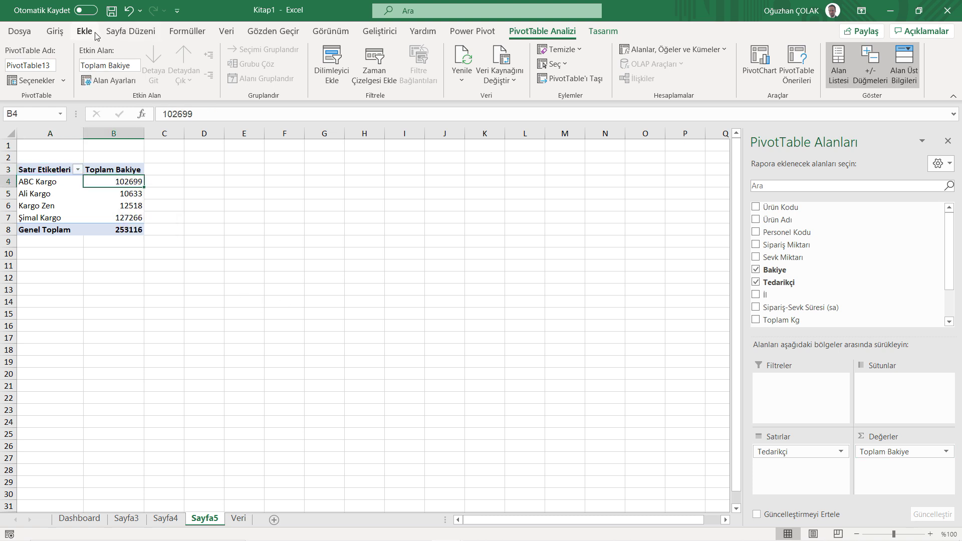
click(760, 64)
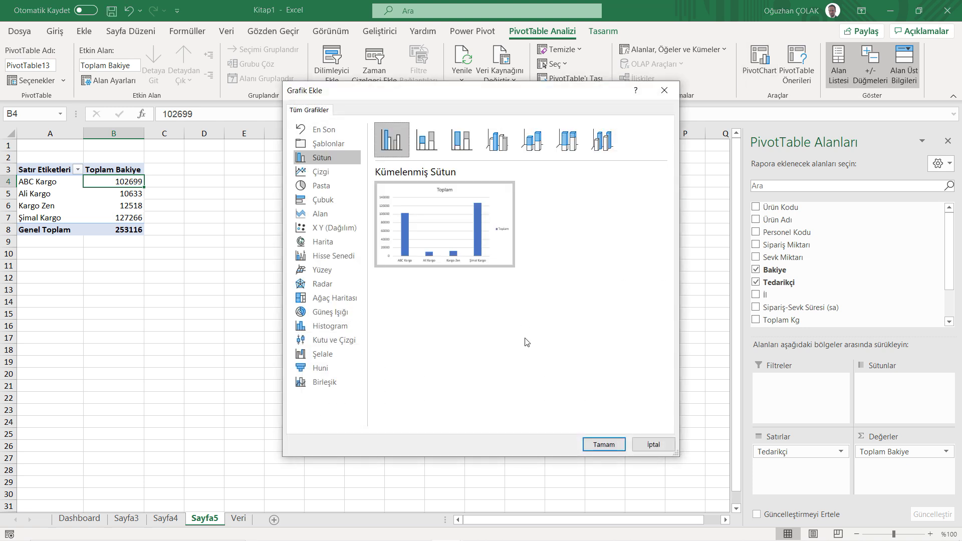
- Insert the clustered column chart beside the pivot and delete its Toplam title and legend
click(604, 444)
drag(415, 241, 385, 148)
click(344, 182)
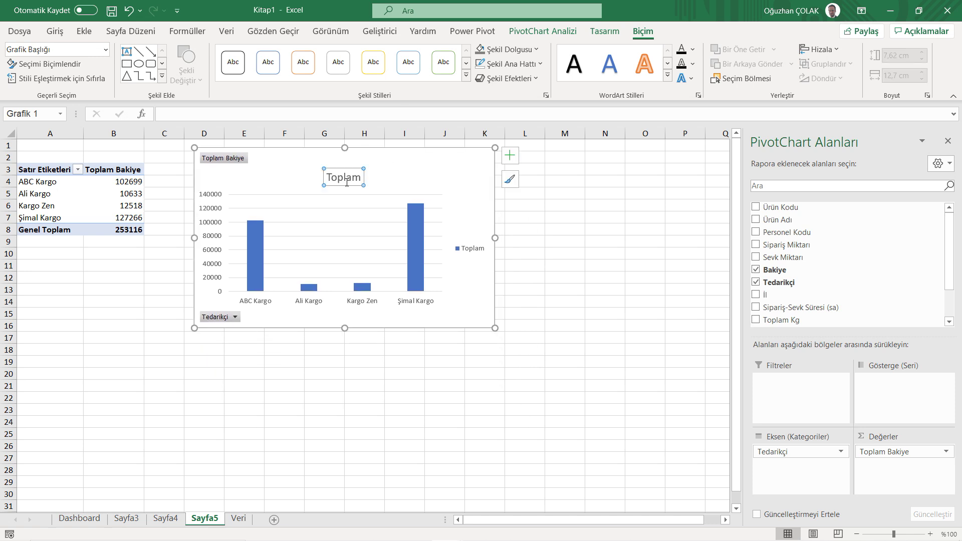
click(368, 193)
key(Delete)
click(471, 245)
key(Delete)
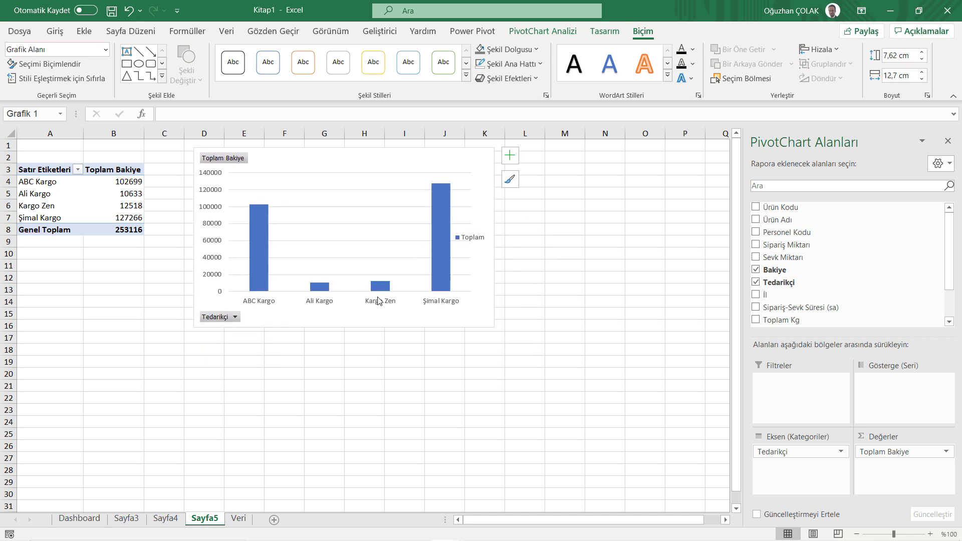
- Hide all field buttons, delete the value axis and gridlines, then return to Dashboard
right_click(230, 163)
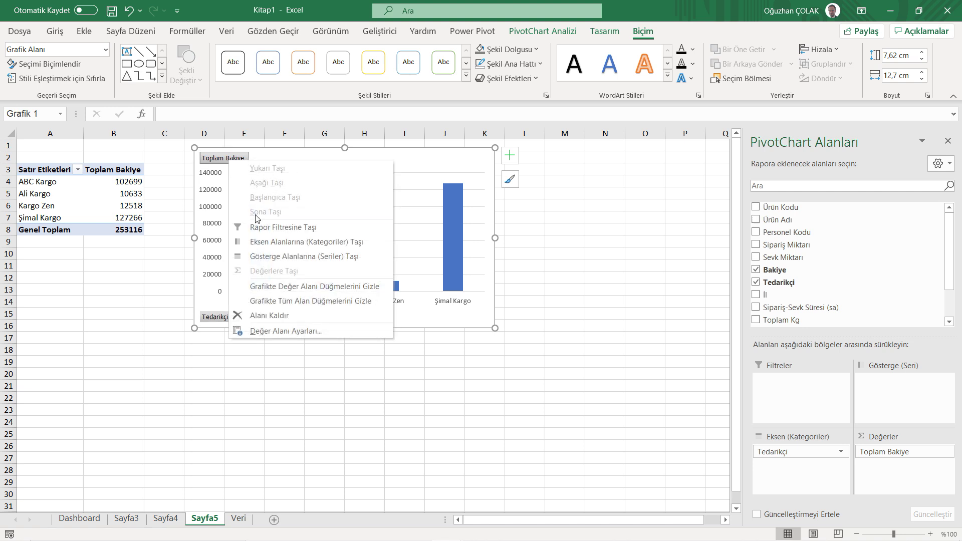
click(292, 306)
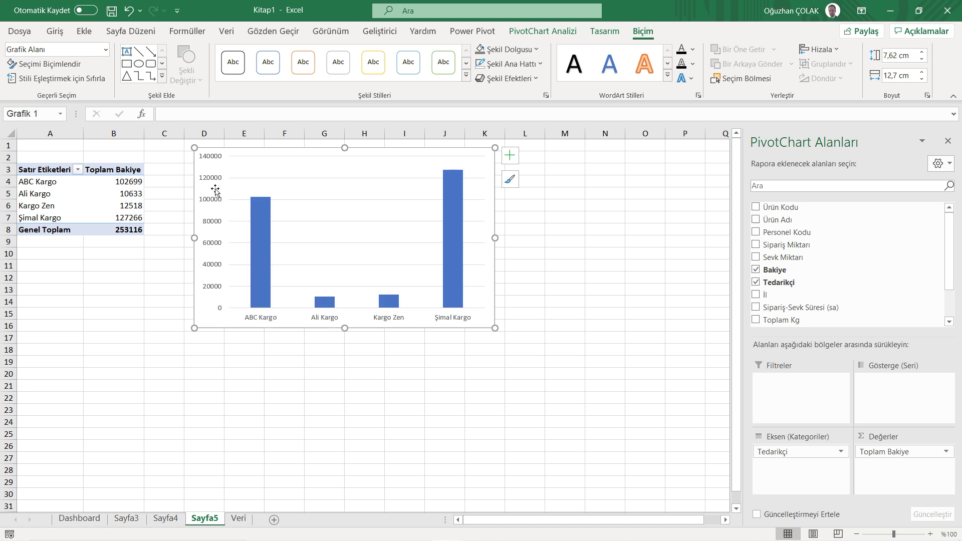
click(212, 182)
key(Delete)
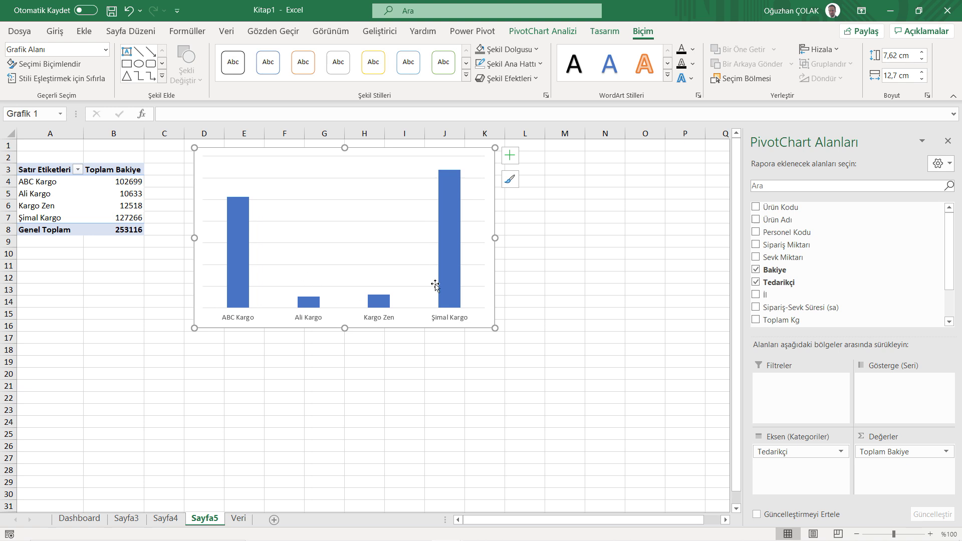
click(472, 157)
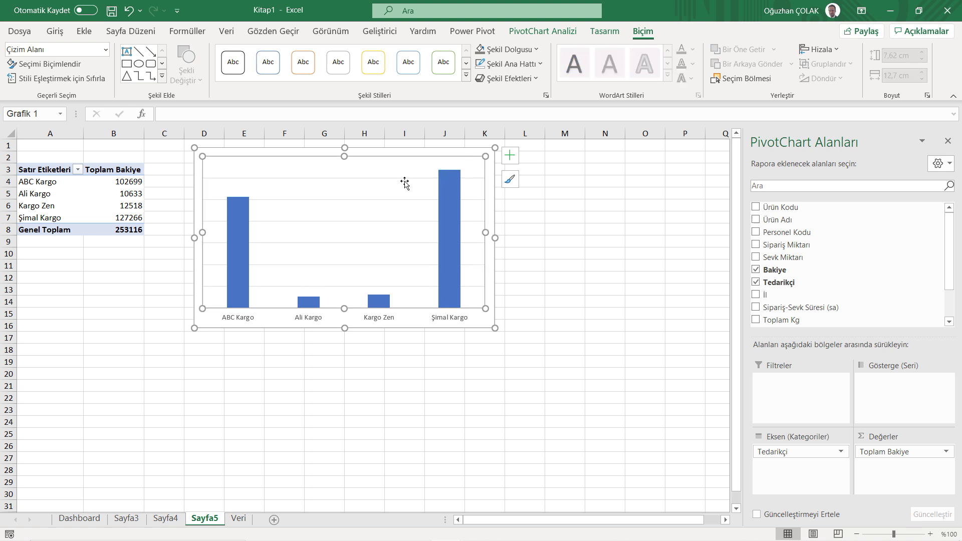
key(Delete)
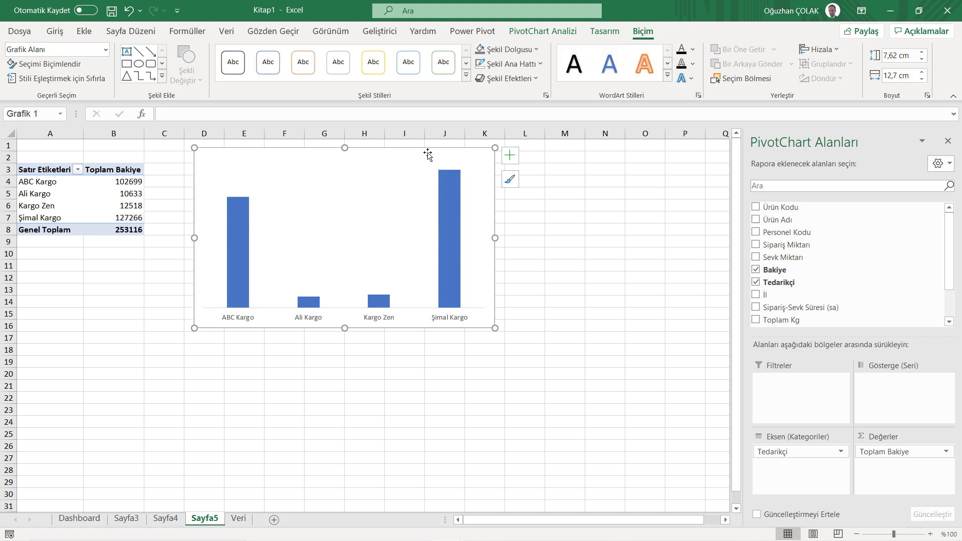
click(79, 519)
- Paste the supplier chart and fit it into the KARGO VE ÜRÜN BAZLI BAKİYE MİKTARI panel
key(ctrl+v)
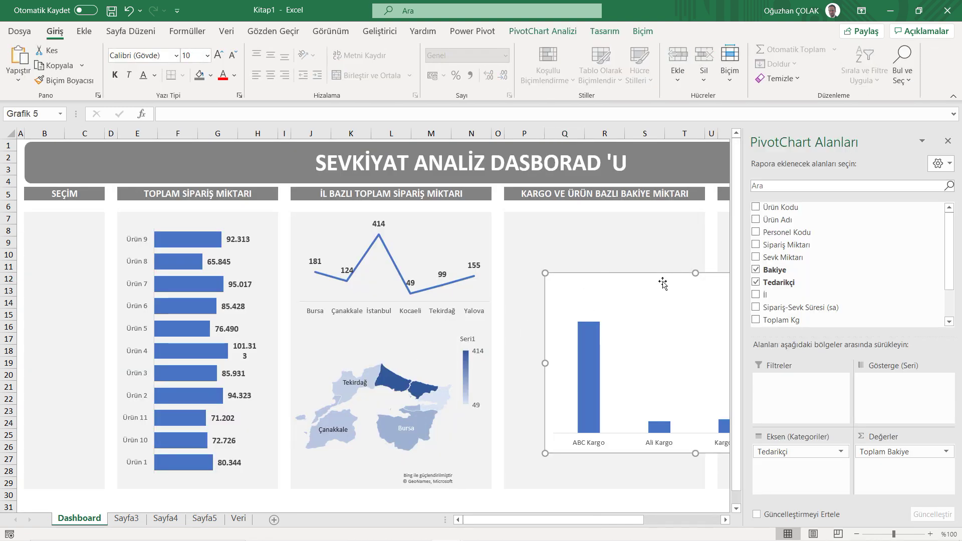
drag(580, 333, 597, 279)
click(129, 10)
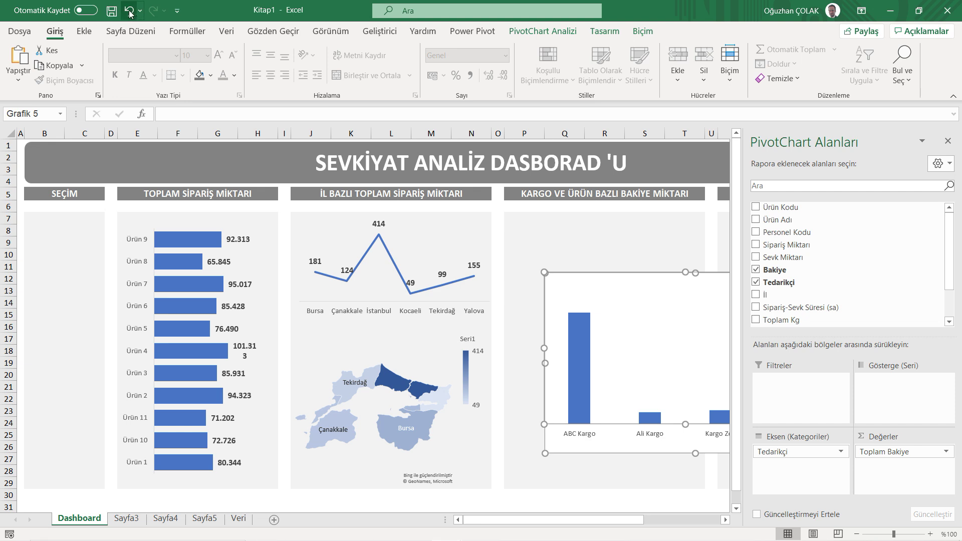
double_click(586, 276)
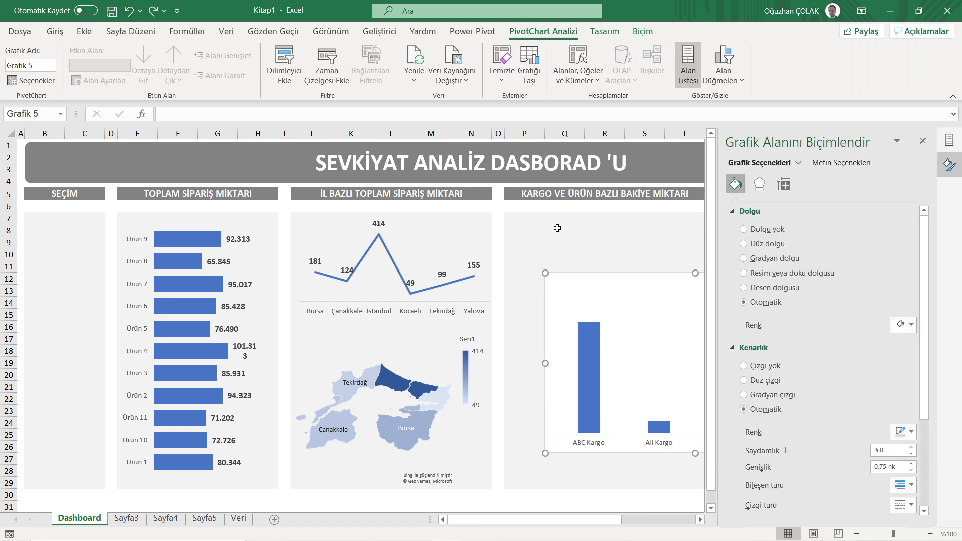
click(923, 140)
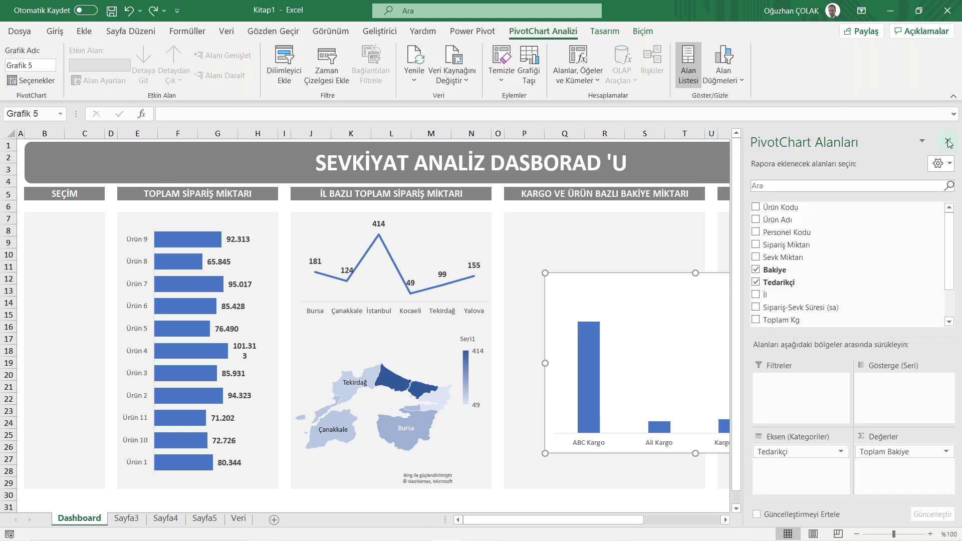
click(947, 142)
drag(729, 276, 689, 221)
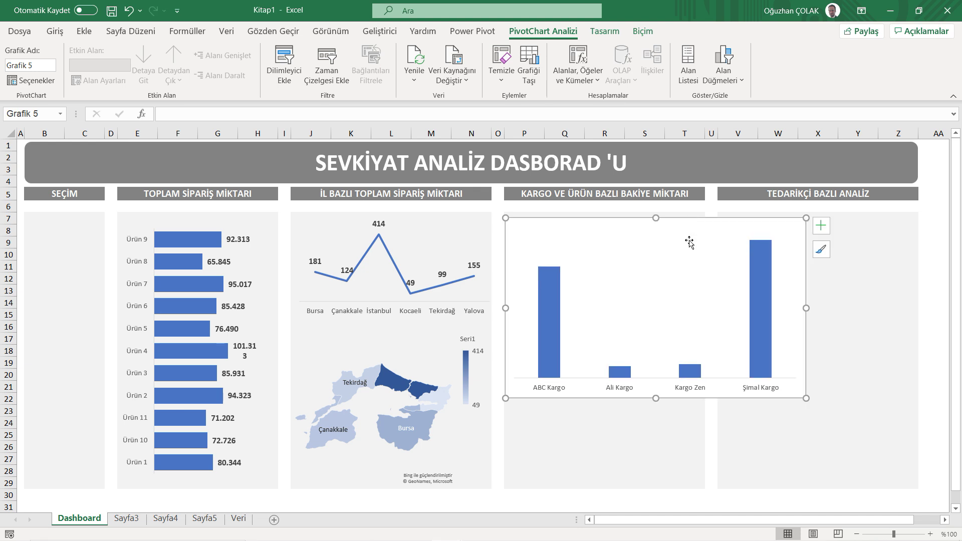
drag(804, 398, 702, 312)
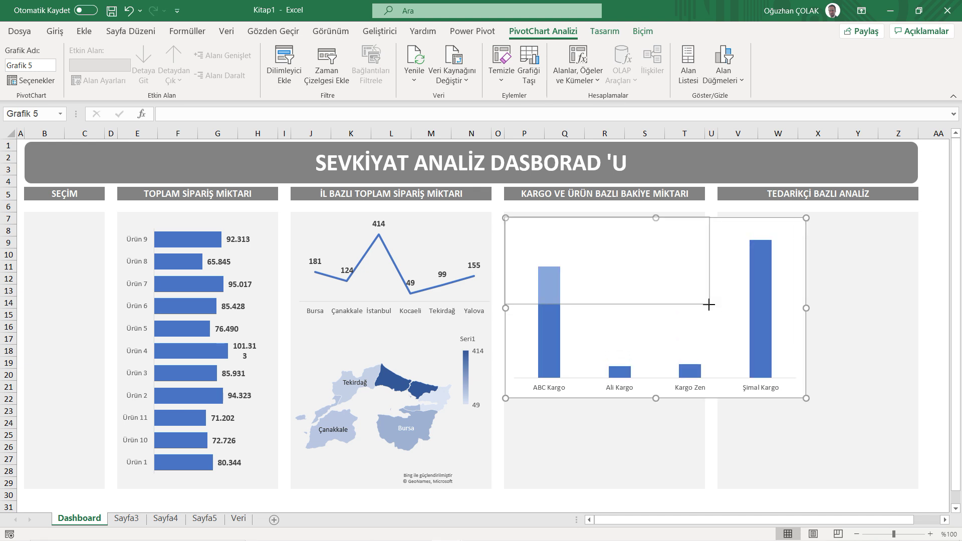
- Set the supplier chart area to No fill and No line
double_click(585, 226)
click(584, 225)
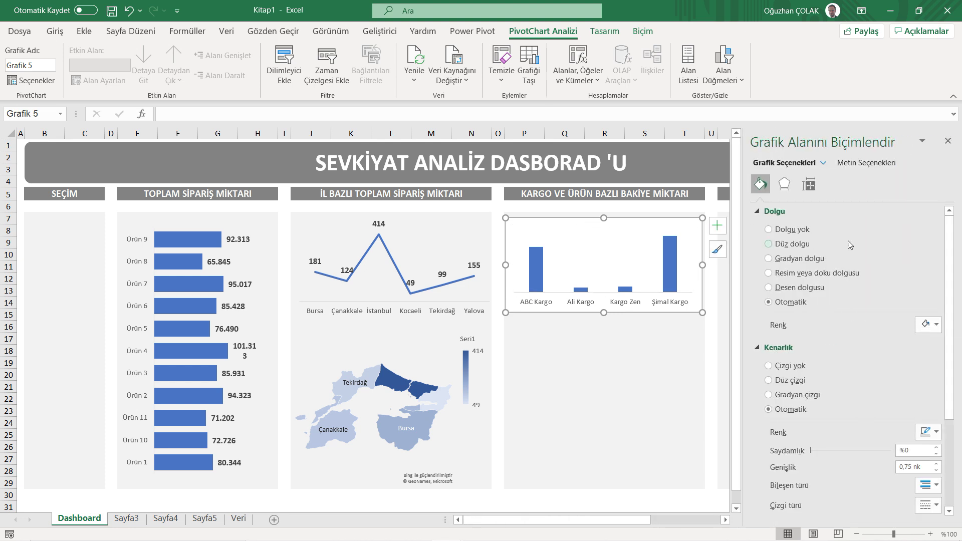
click(769, 229)
click(769, 341)
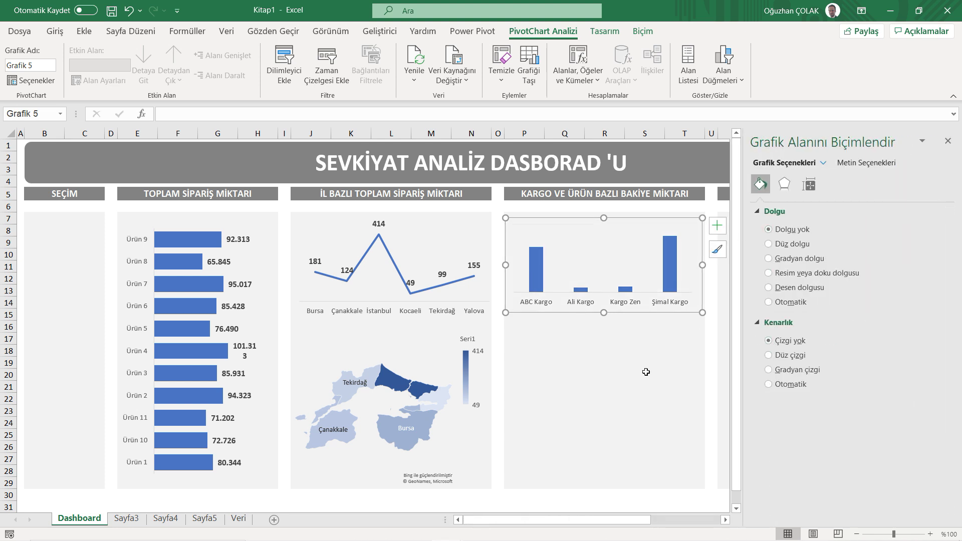
click(661, 365)
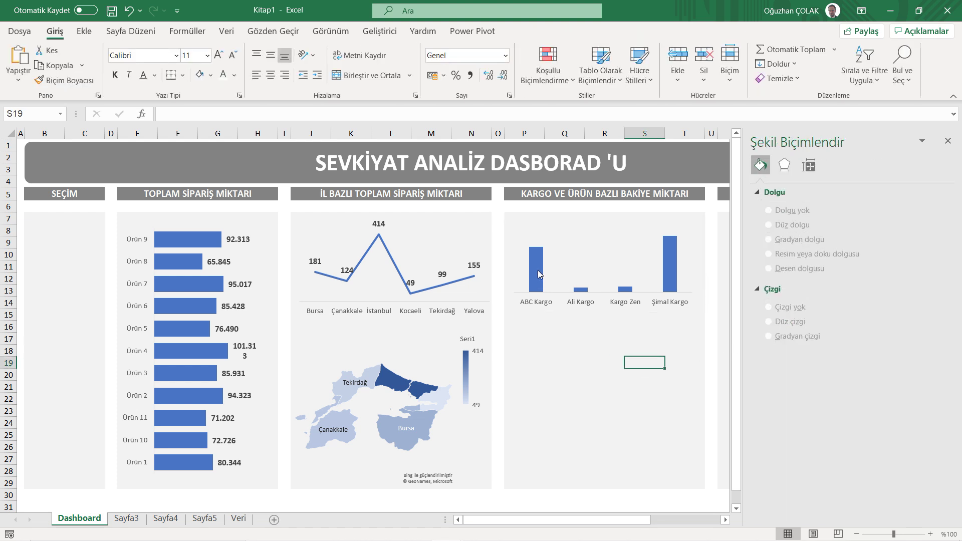
- Set the column series gap width to 40 to widen the columns
click(539, 274)
drag(914, 292, 904, 292)
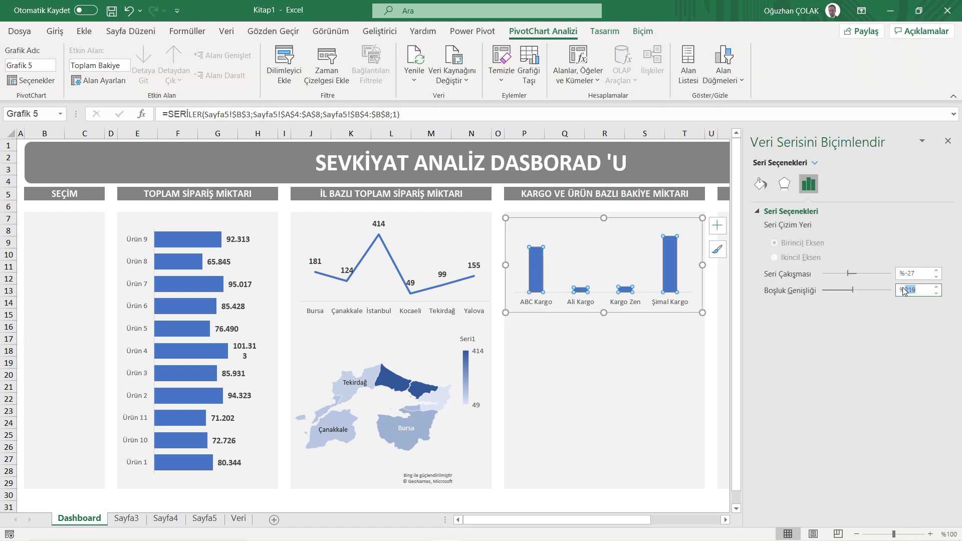
text(%40)
key(Return)
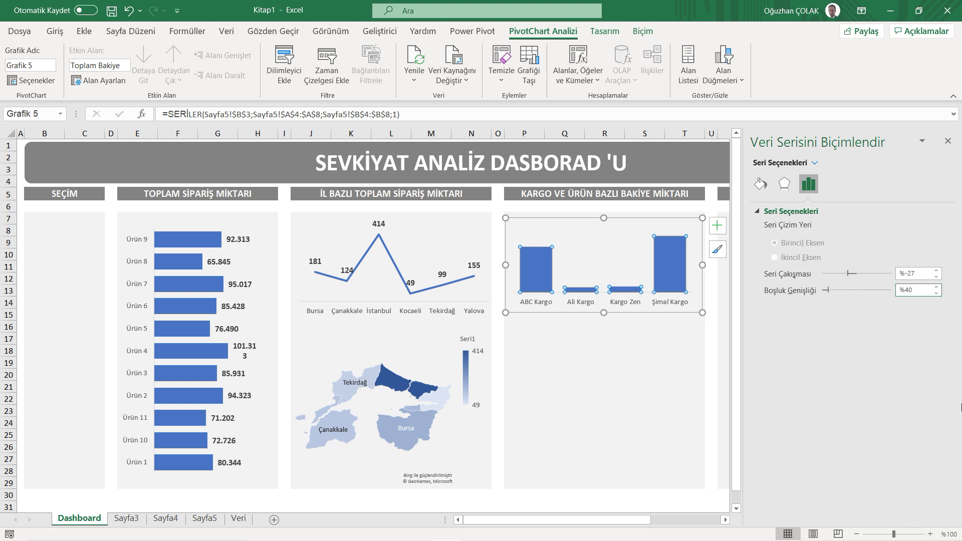
- Add value labels to the Kargo balance columns
click(637, 354)
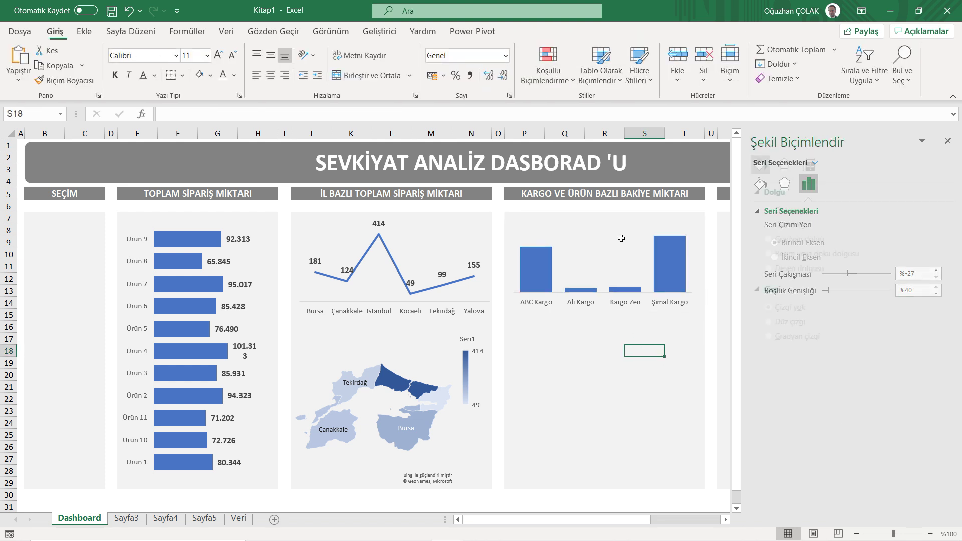
right_click(546, 261)
click(596, 404)
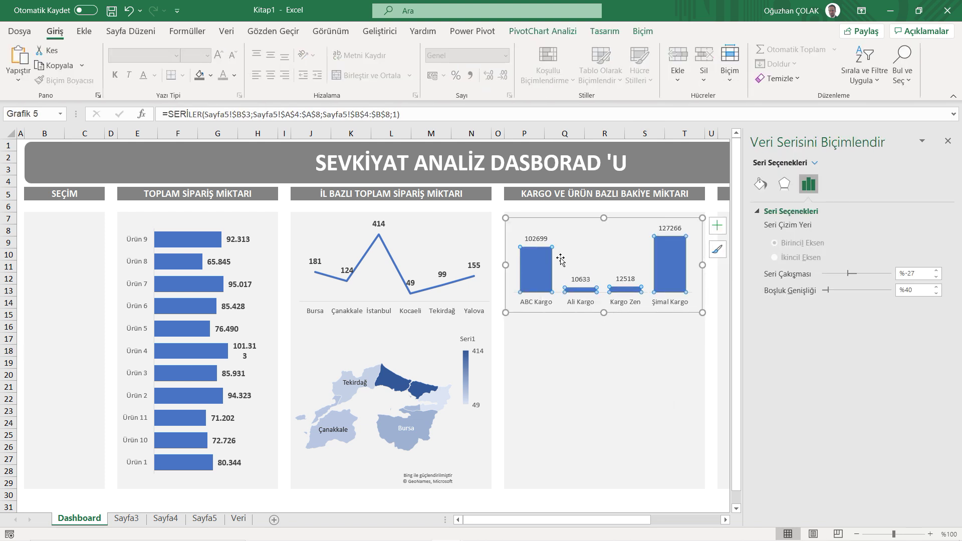
click(536, 239)
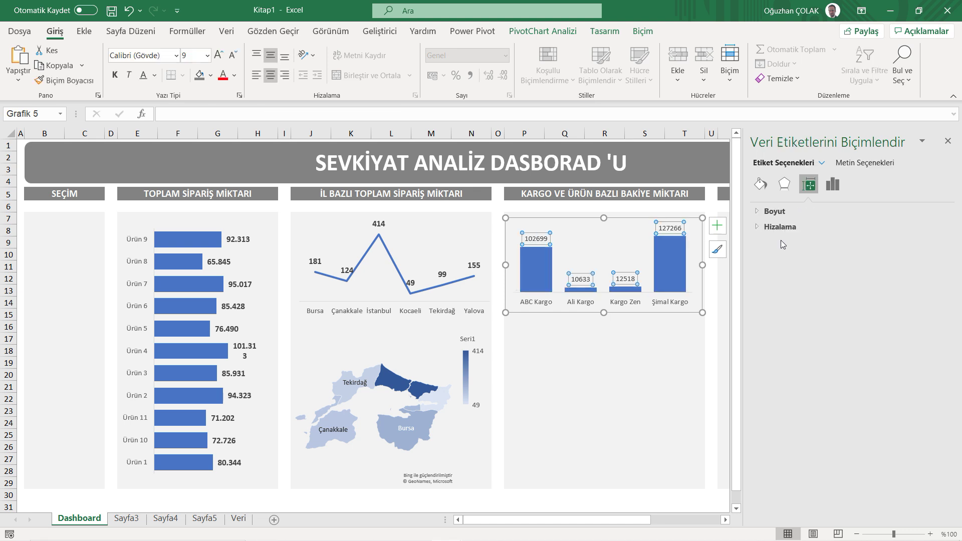
click(603, 378)
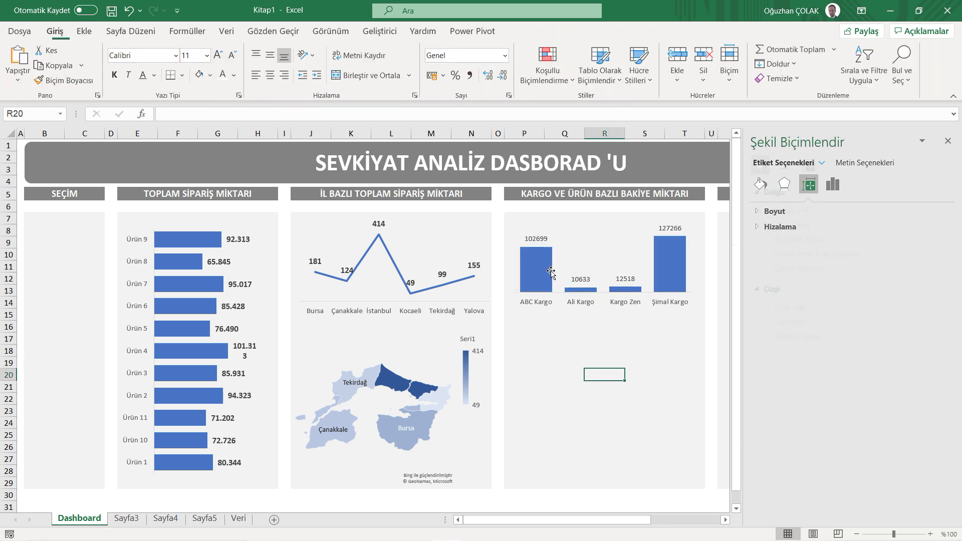
- Format the Kargo value labels as Number with 0 decimals and a thousands separator
click(532, 240)
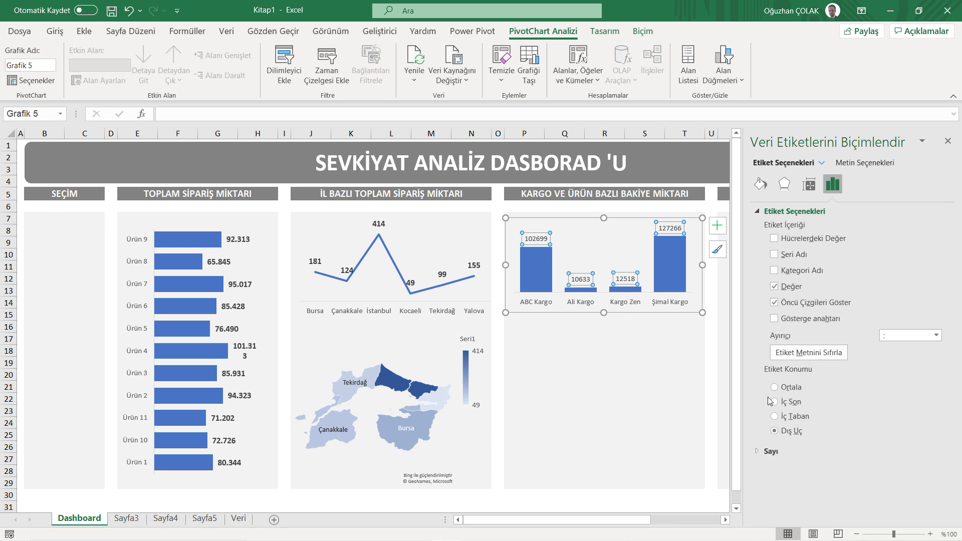
click(757, 210)
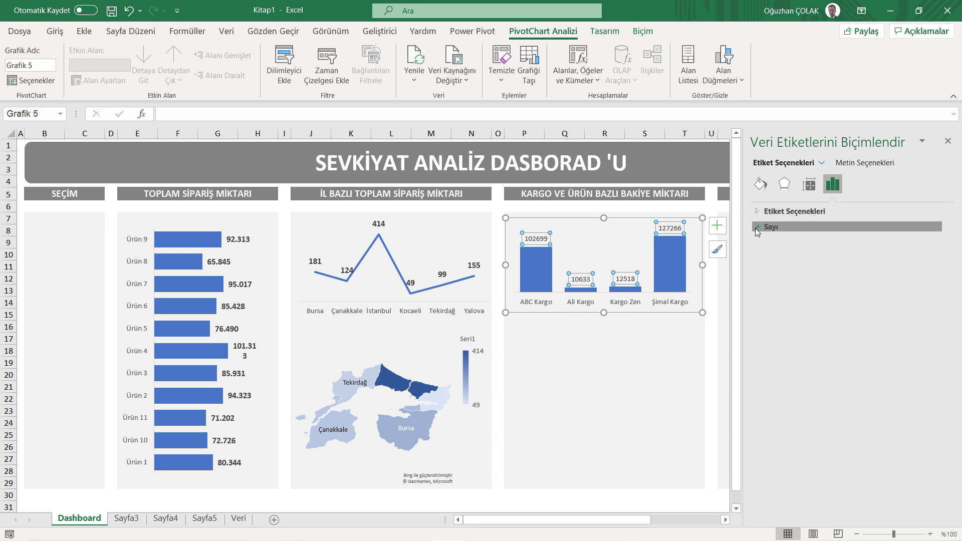
click(756, 228)
click(808, 256)
click(807, 277)
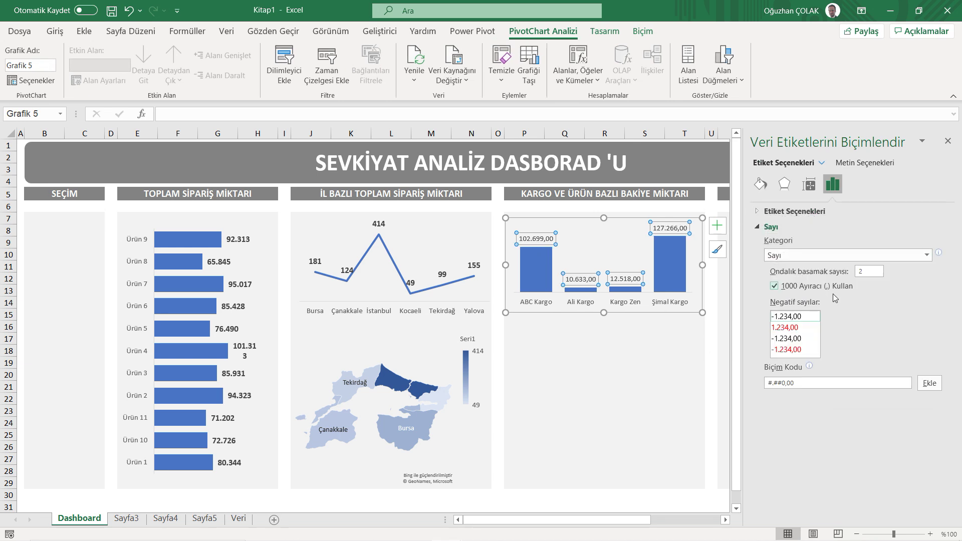
double_click(856, 271)
text(0)
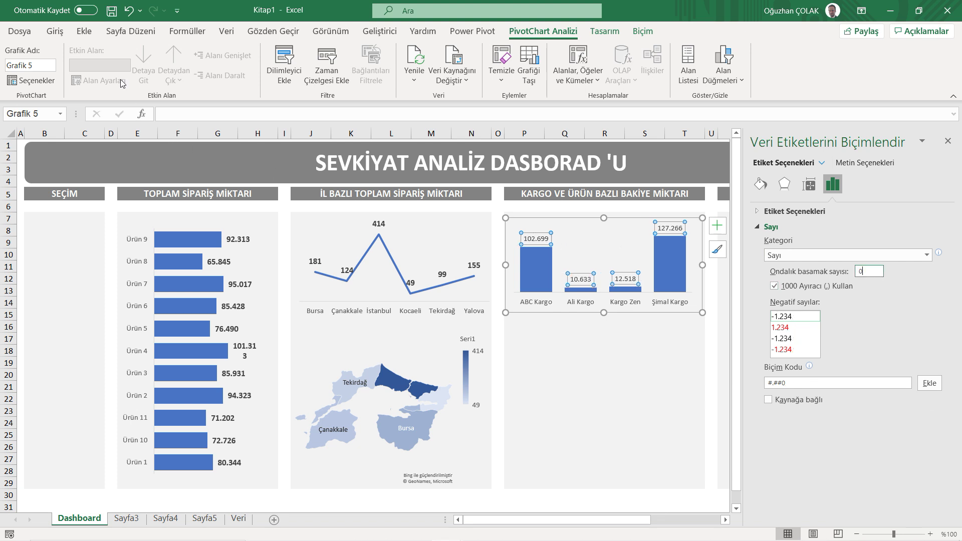
- Make the Kargo value labels bold at font size 10
click(55, 31)
click(115, 75)
click(219, 55)
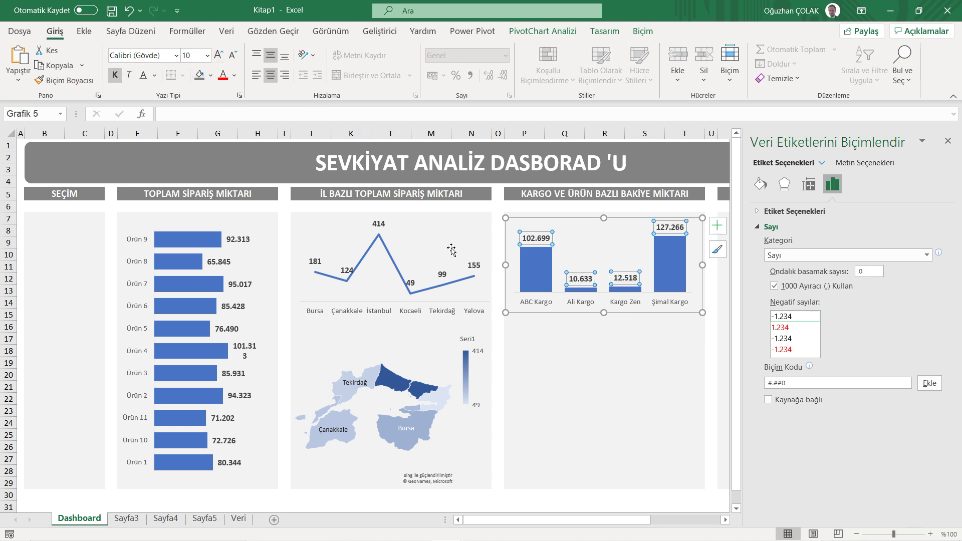
- Close the formatting pane and switch to the Veri data sheet
click(497, 301)
click(578, 345)
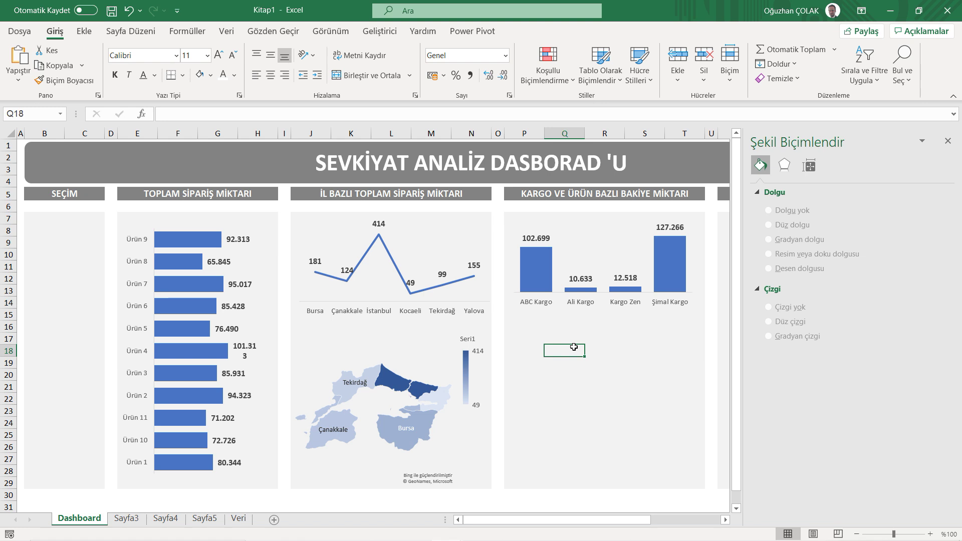
click(948, 140)
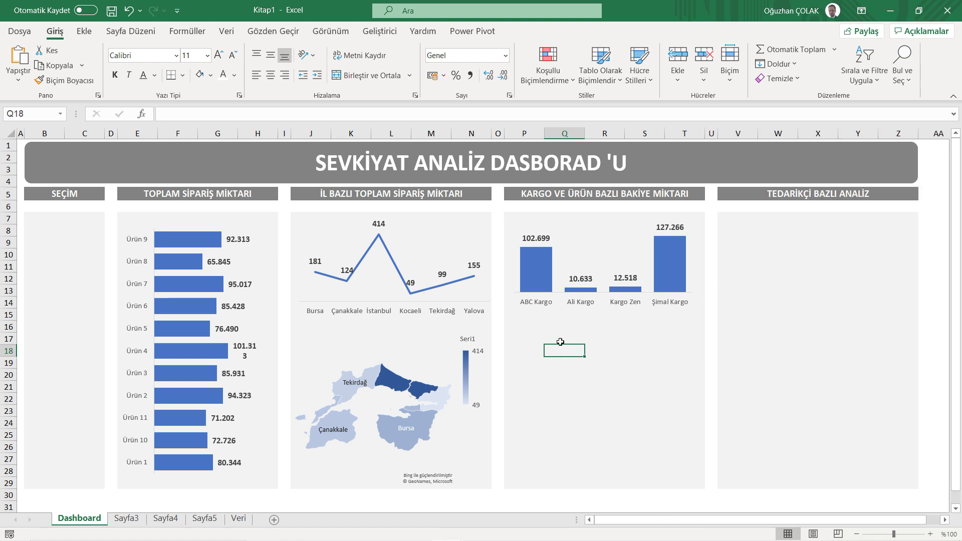
click(545, 330)
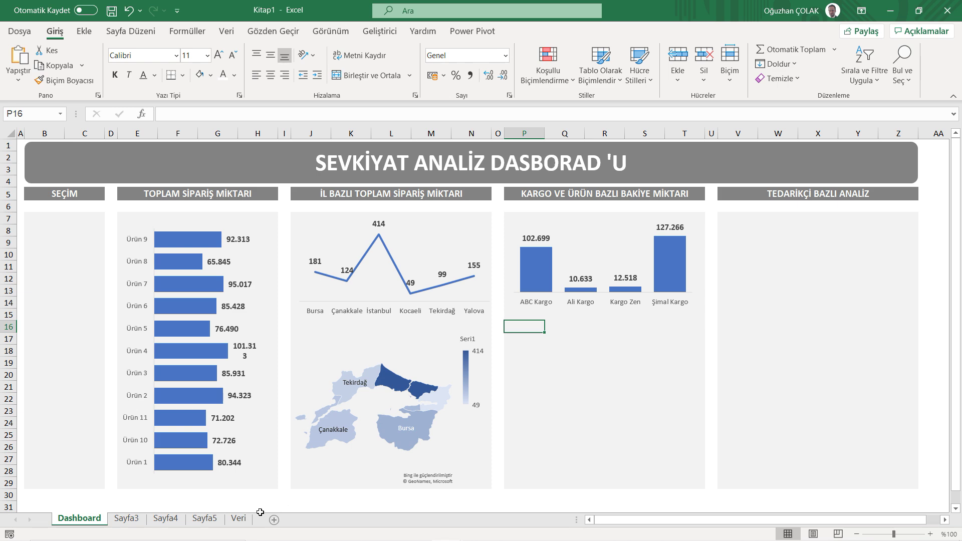
click(238, 518)
- Build a new-sheet PivotTable from the Veri table with Ürün Adı rows and summed Bakiye values
key(alt)
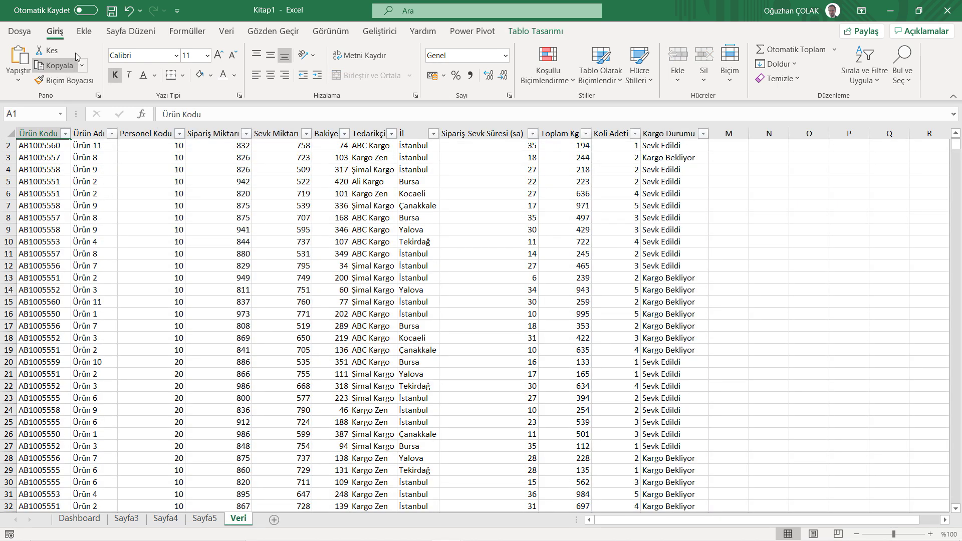
key(n)
key(v)
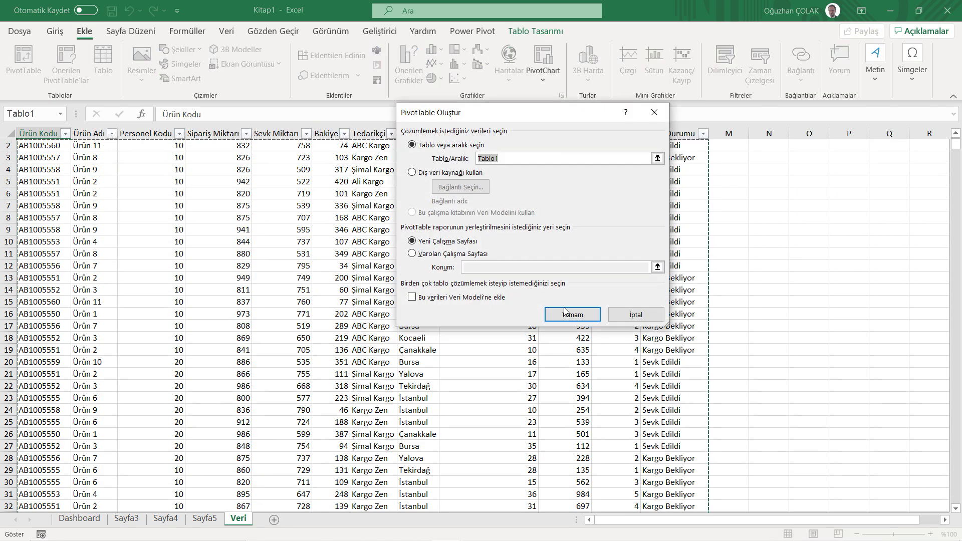
click(572, 314)
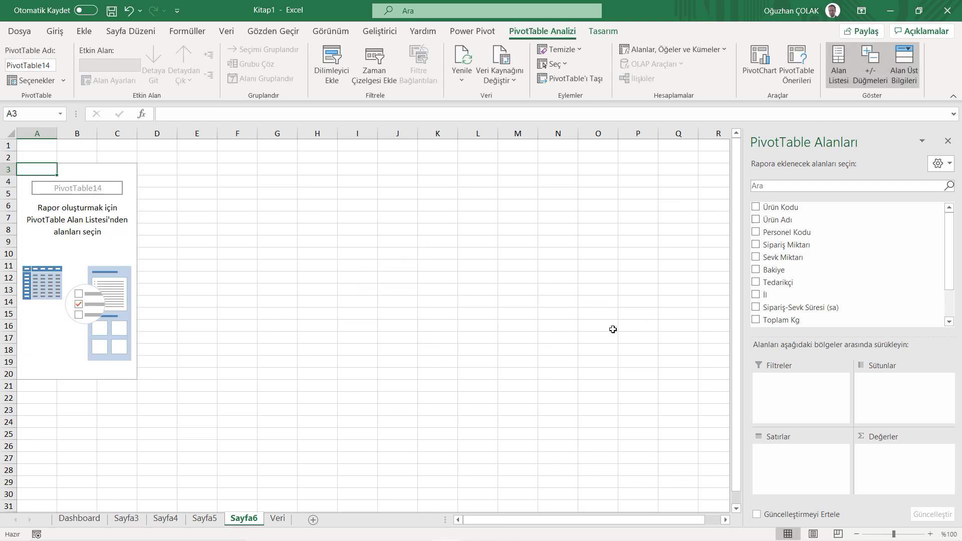
mouse_move(777, 220)
mouse_down()
mouse_move(833, 477)
mouse_move(824, 472)
mouse_up()
mouse_move(774, 269)
mouse_down()
mouse_move(934, 496)
mouse_move(927, 488)
mouse_up()
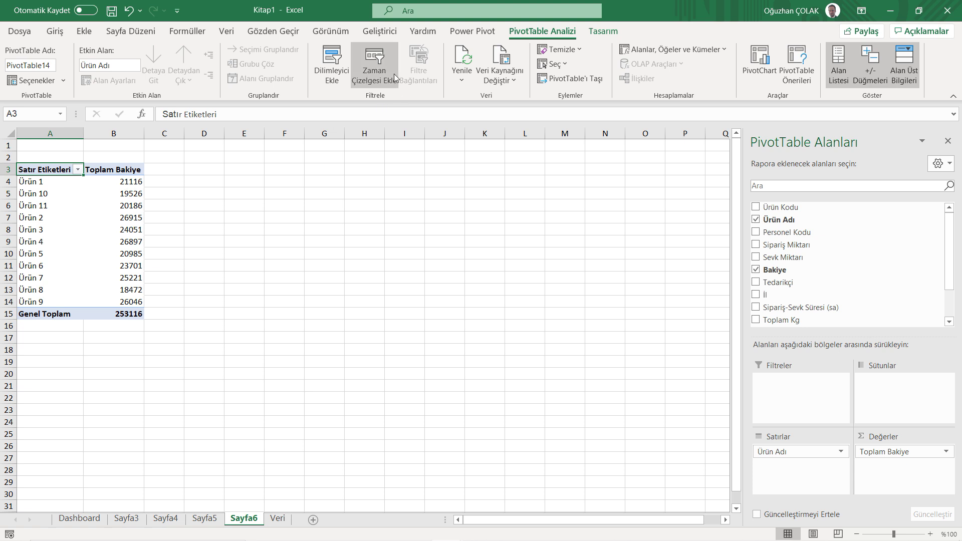
click(753, 77)
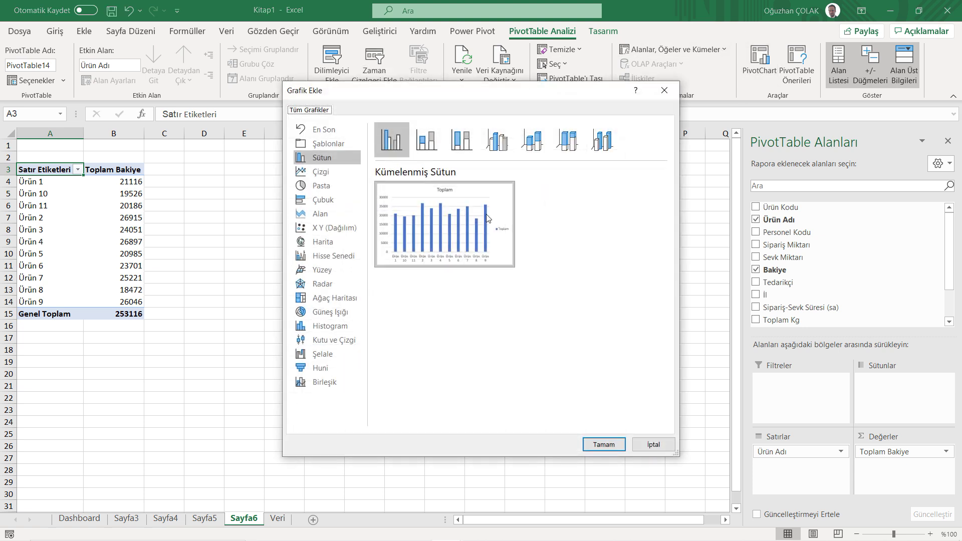
- Insert a bar PivotChart beside the PivotTable, resize it narrower and taller, and hide all field buttons
click(319, 201)
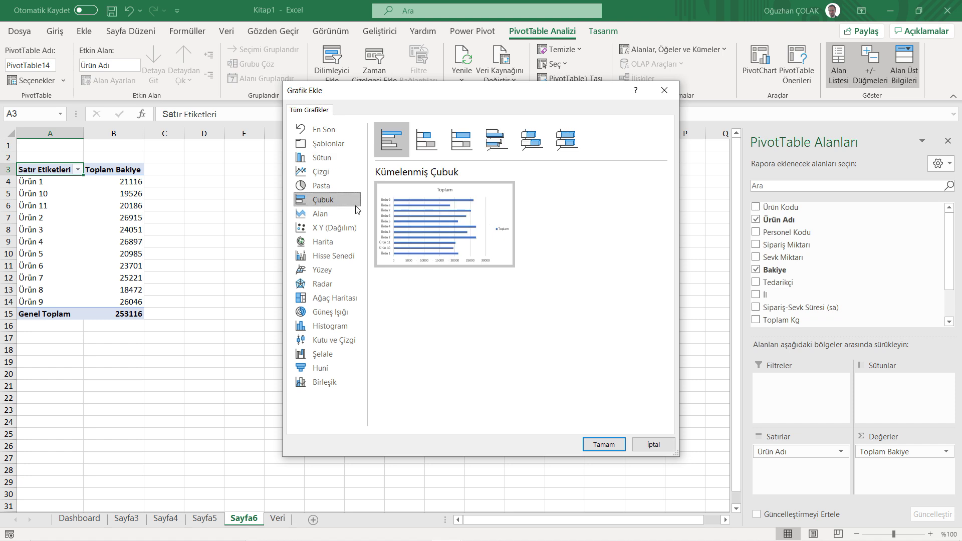
click(604, 444)
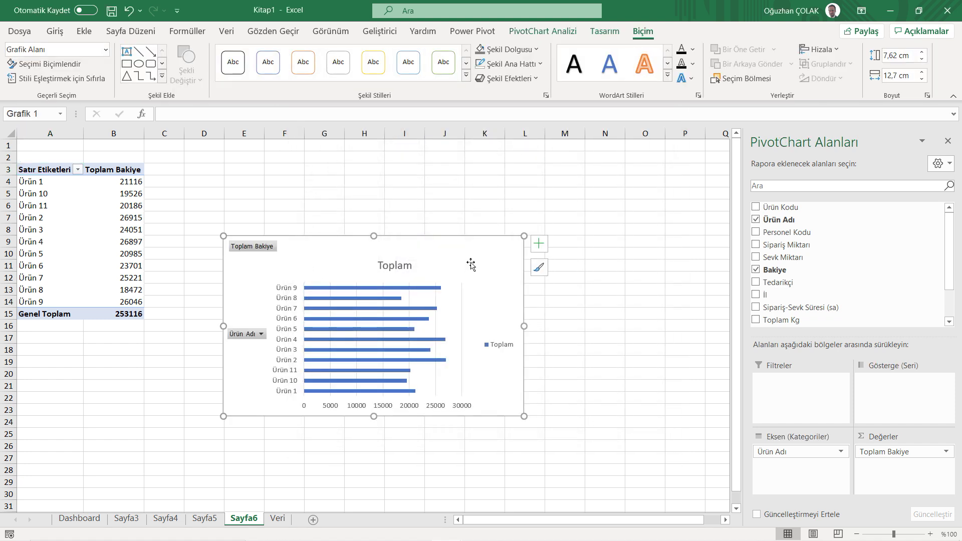
drag(468, 262, 421, 182)
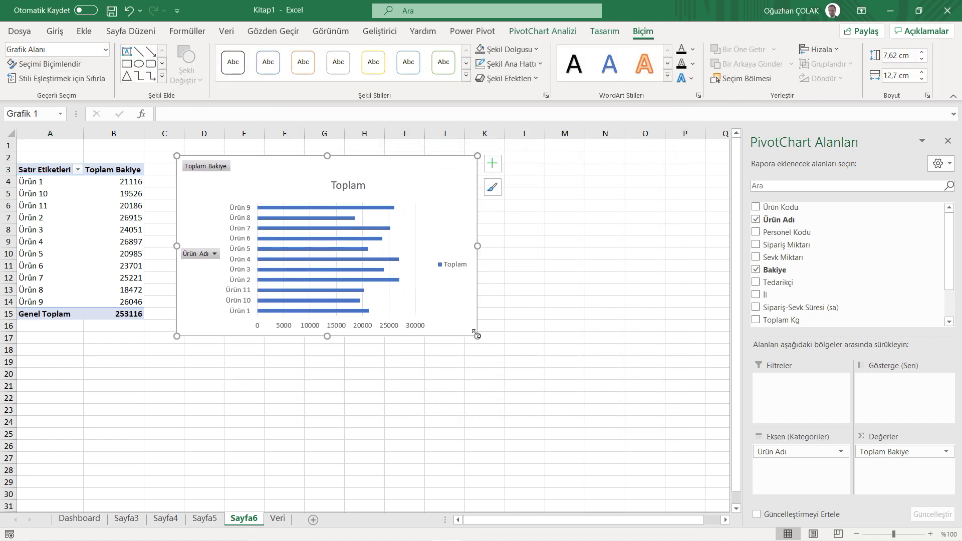
drag(476, 334, 385, 429)
right_click(199, 170)
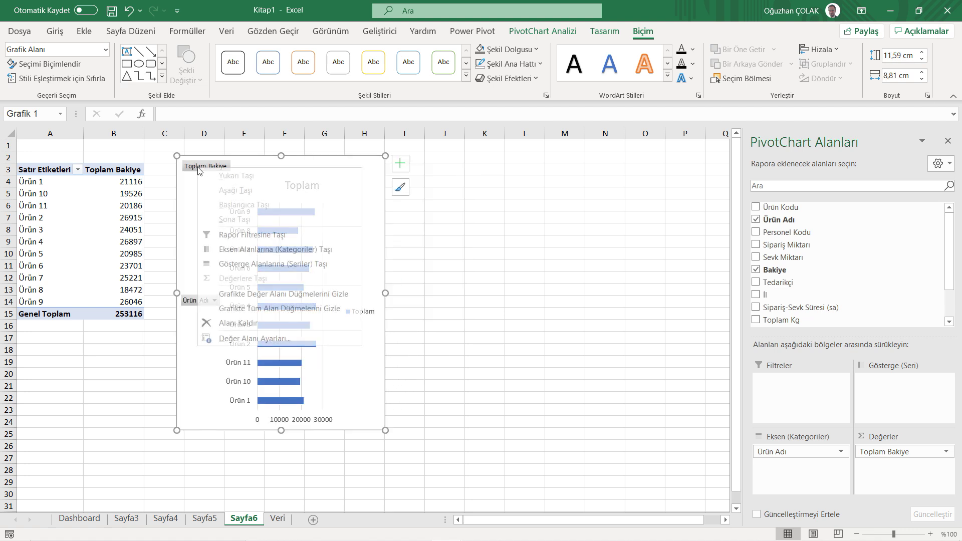
click(252, 309)
- Delete the chart's title, legend, value axis and gridlines, then copy it and go to the Dashboard
click(288, 172)
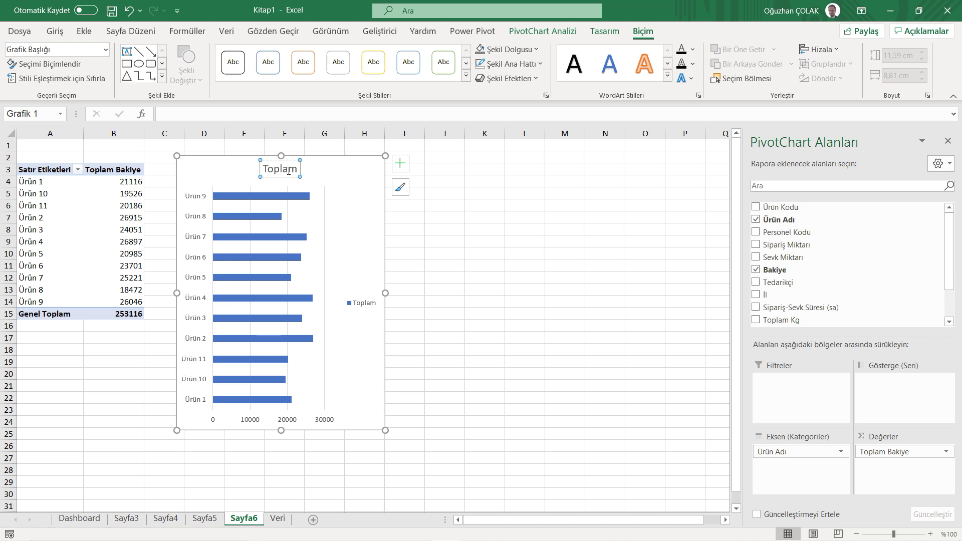
click(293, 174)
key(Escape)
key(Delete)
click(361, 293)
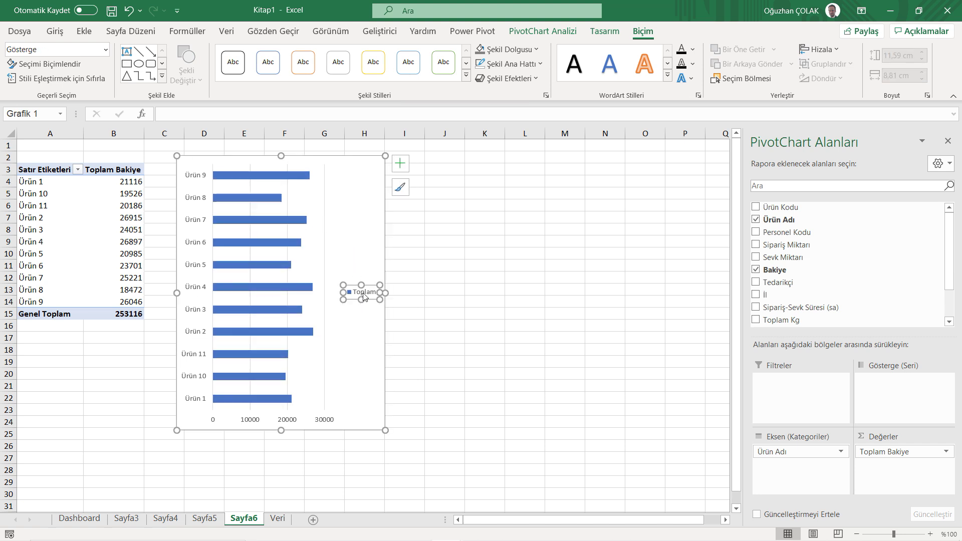
key(Delete)
click(310, 423)
key(Delete)
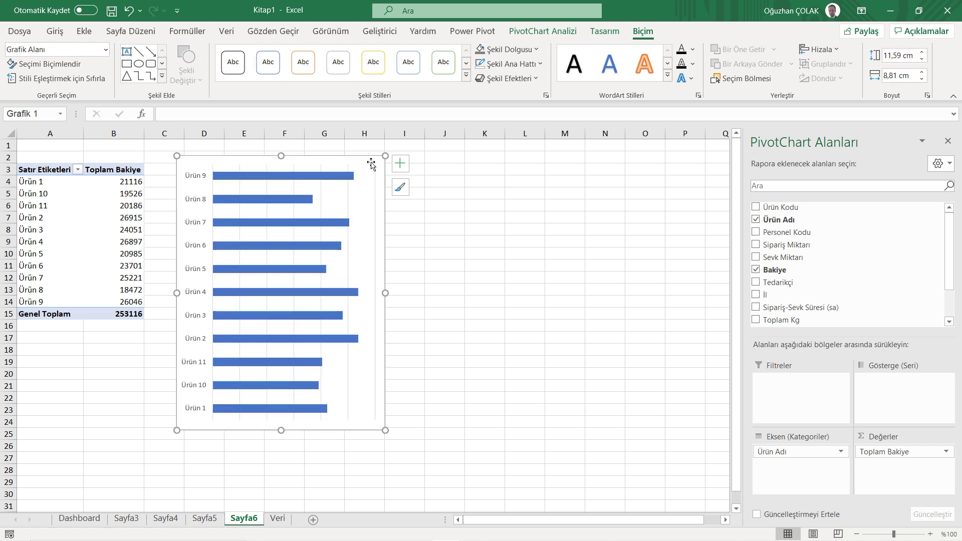
click(350, 202)
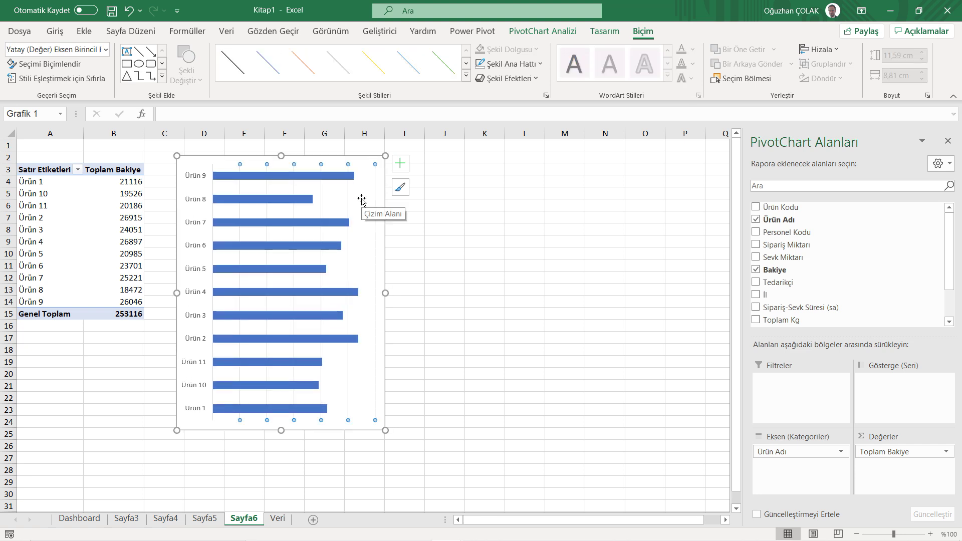
key(Delete)
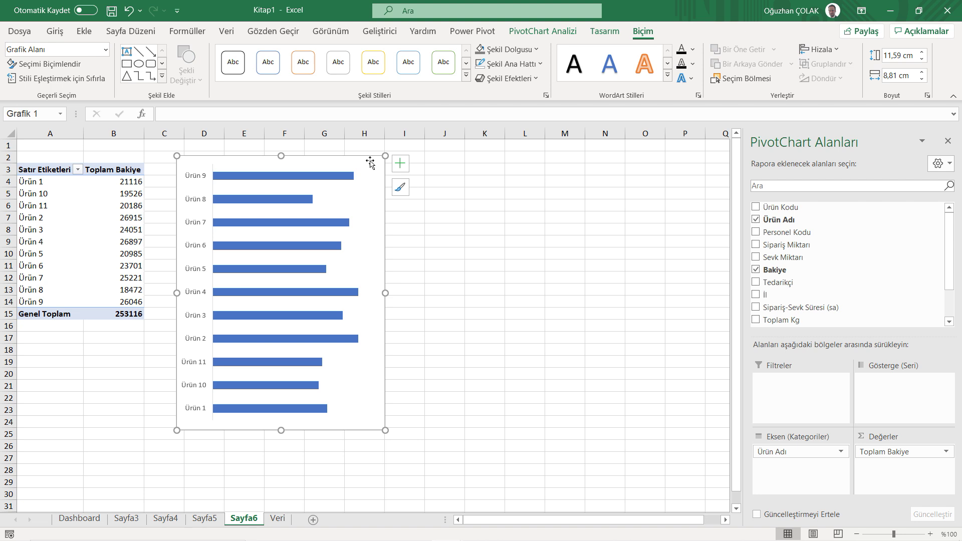
key(ctrl+c)
click(79, 518)
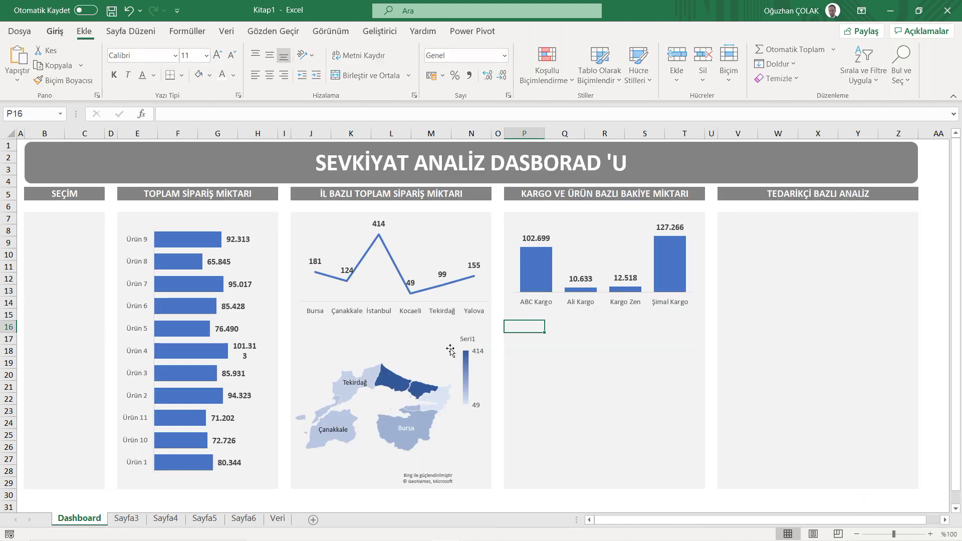
- Paste the product bar chart onto the dashboard, remove its border and shrink it to the panel
key(ctrl+v)
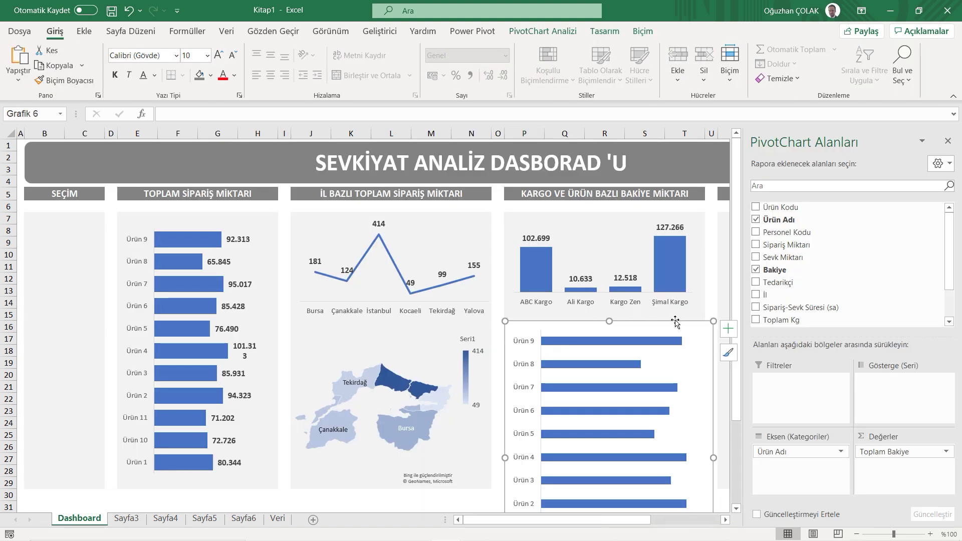
click(947, 140)
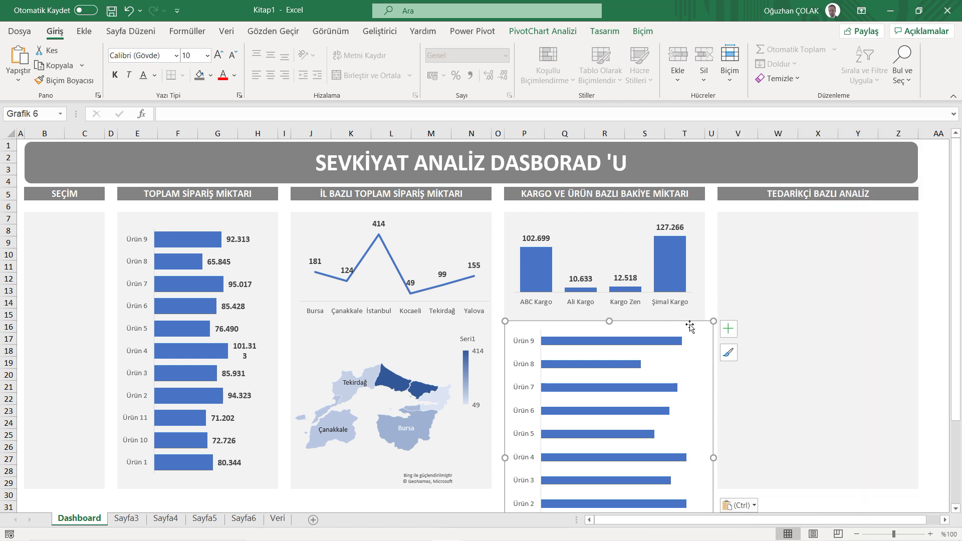
double_click(690, 327)
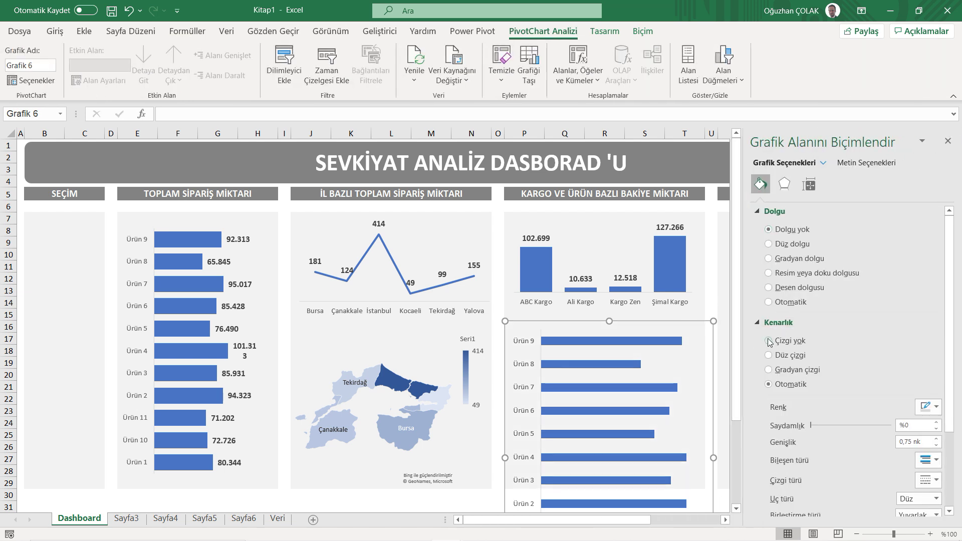
click(770, 341)
click(683, 348)
drag(682, 347, 685, 319)
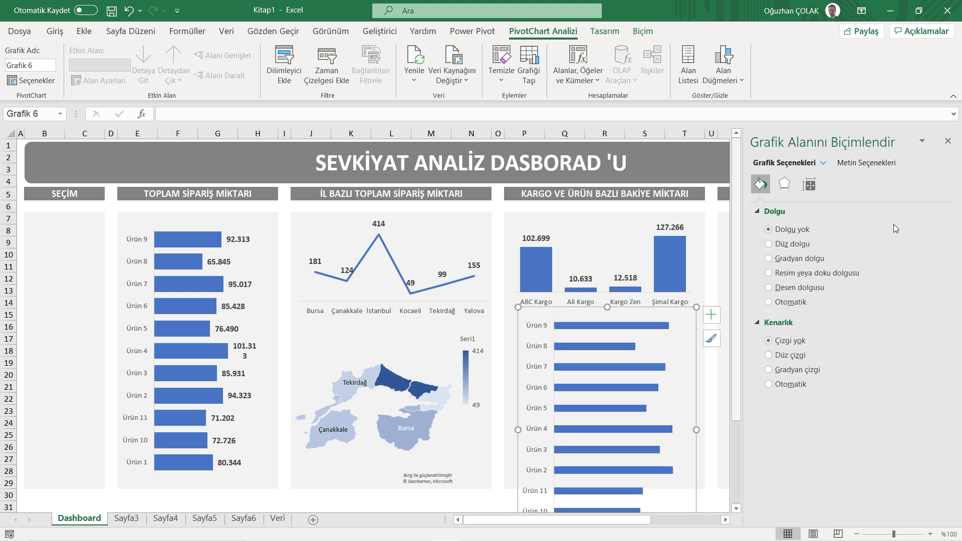
click(947, 141)
- Make the product bar chart shorter and wider within its grey panel
scroll(671, 441, down, 3)
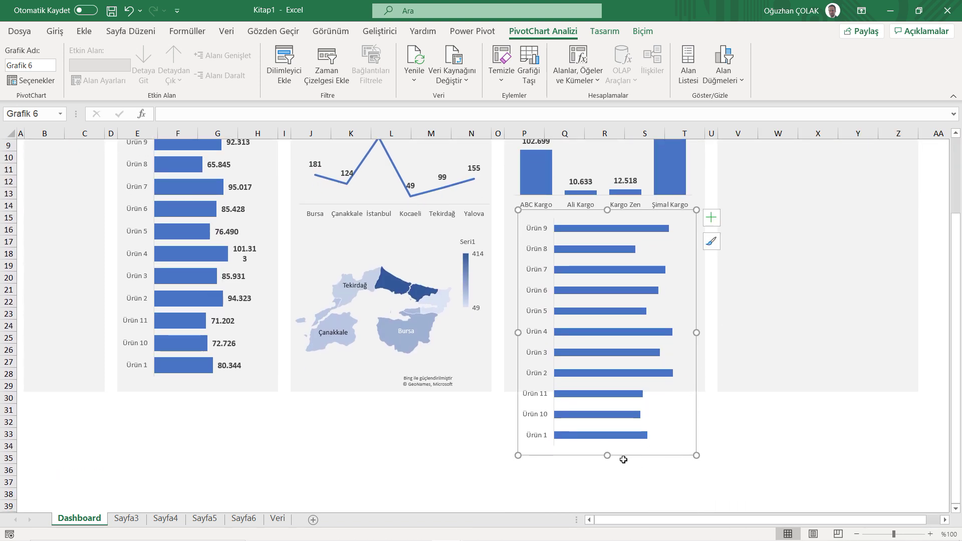
drag(607, 456, 608, 388)
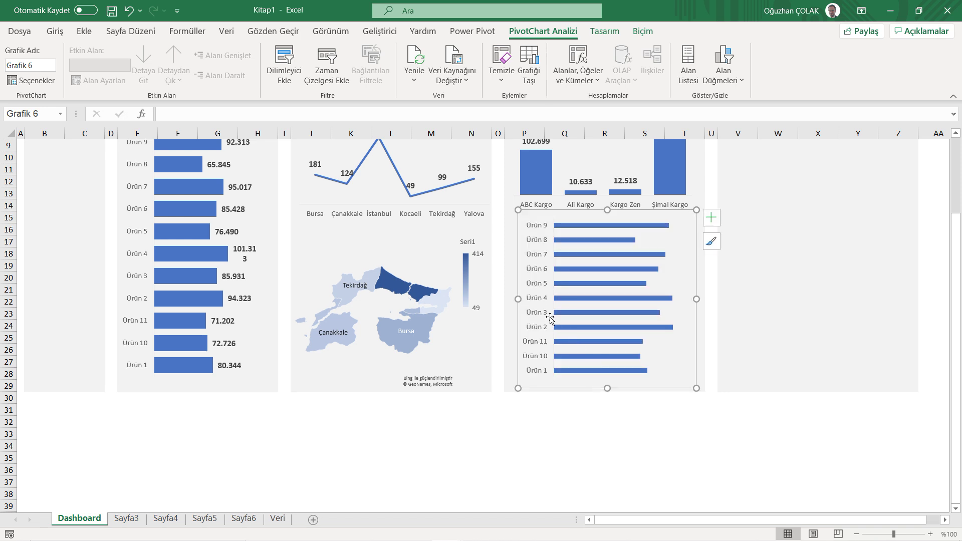
drag(518, 299, 510, 298)
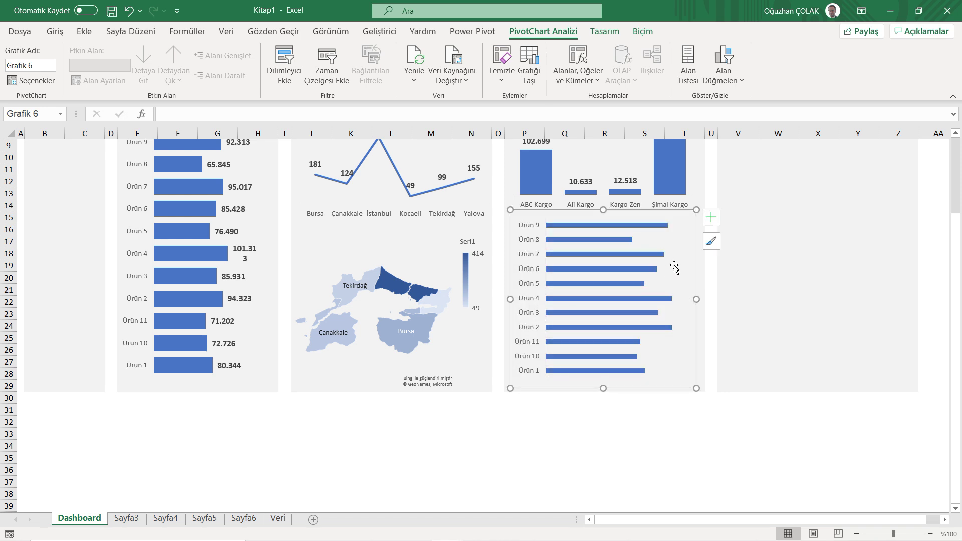
drag(697, 298, 703, 299)
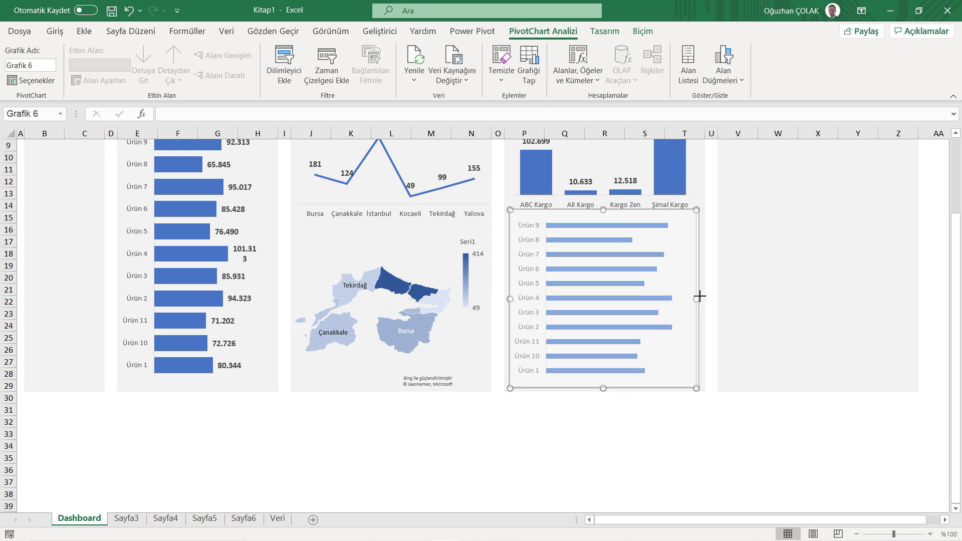
double_click(607, 227)
double_click(905, 292)
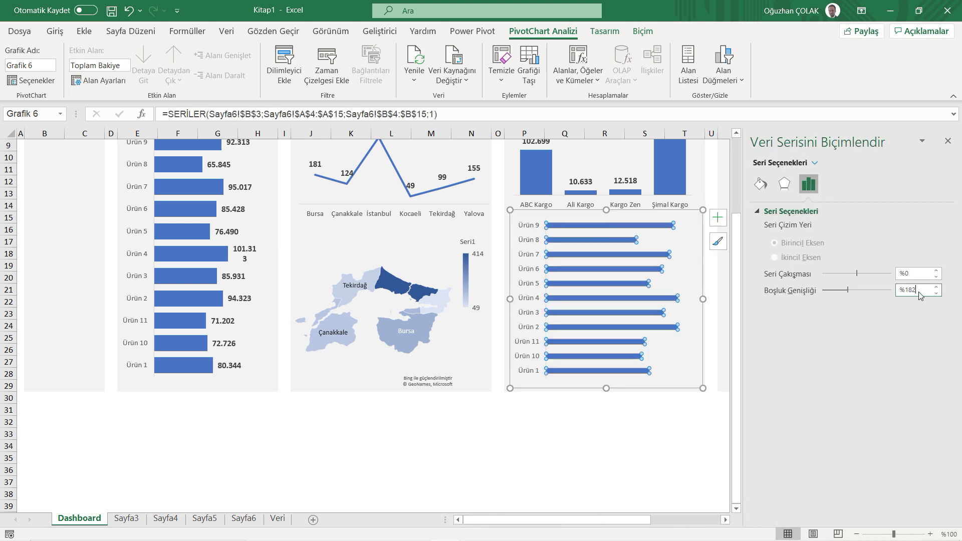
- Set the product bars' gap width to 40% for thicker bars
text(40)
key(Return)
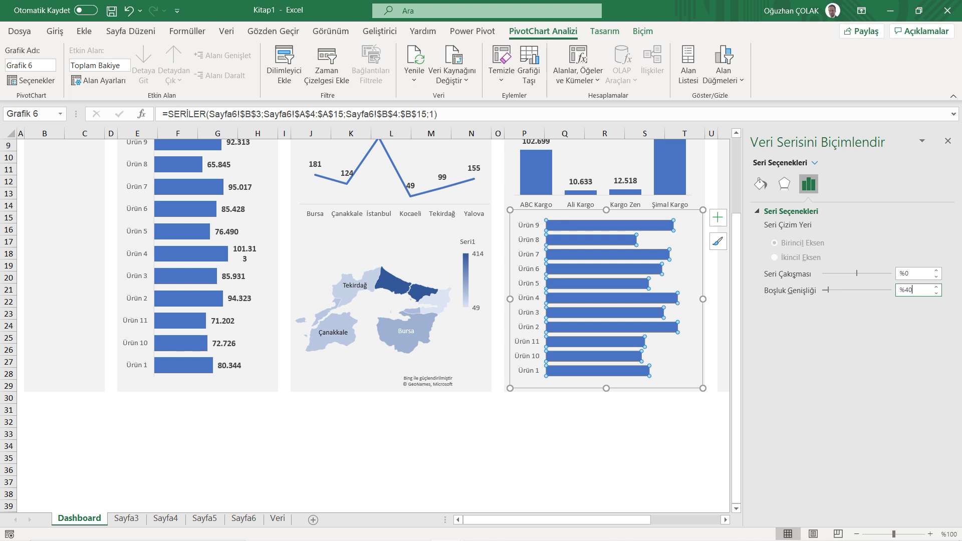
click(687, 444)
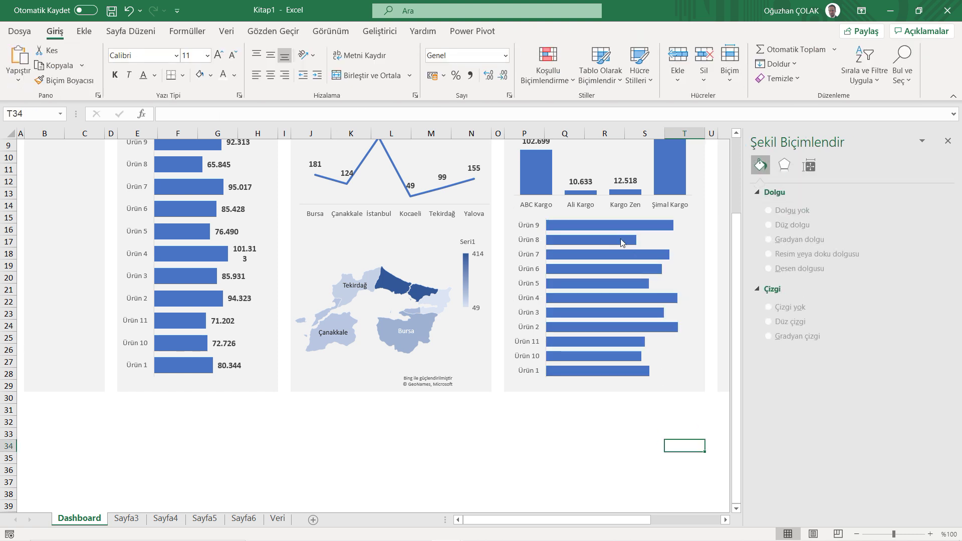
- Add data labels to the product bars, formatted as Number with no decimals
right_click(607, 227)
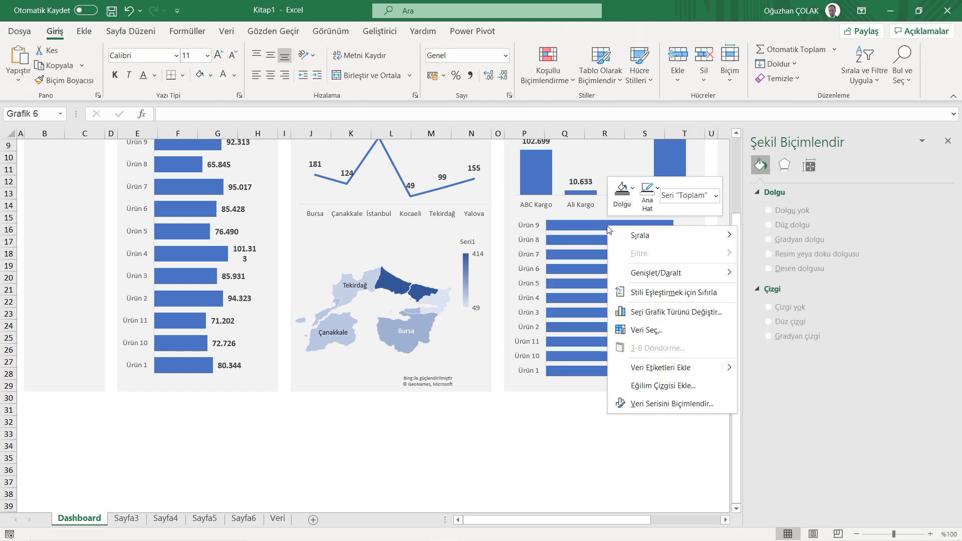
click(646, 367)
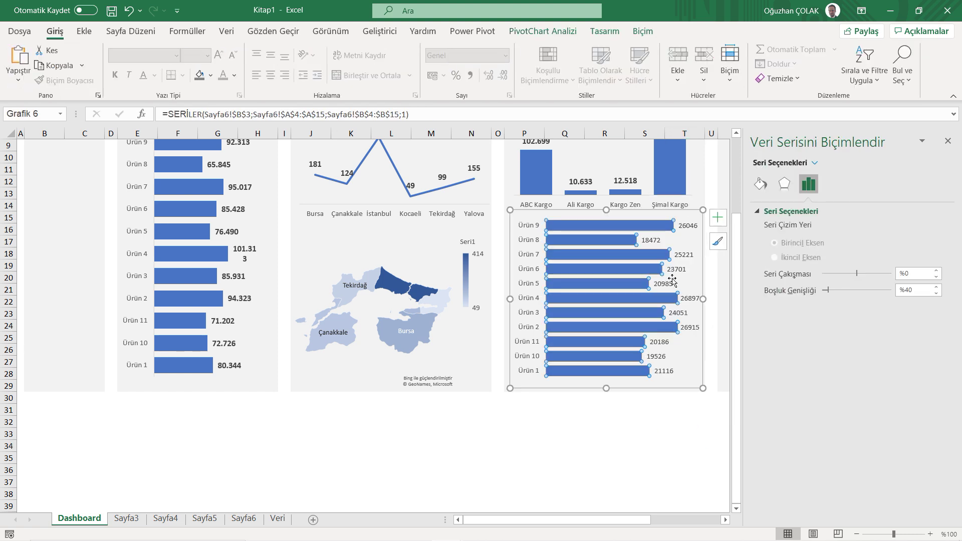
click(687, 226)
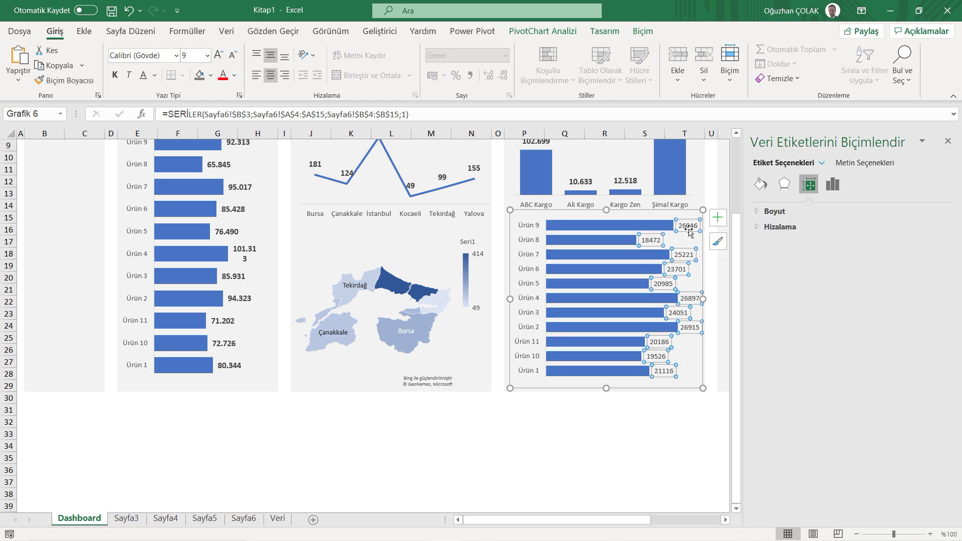
click(638, 441)
click(686, 225)
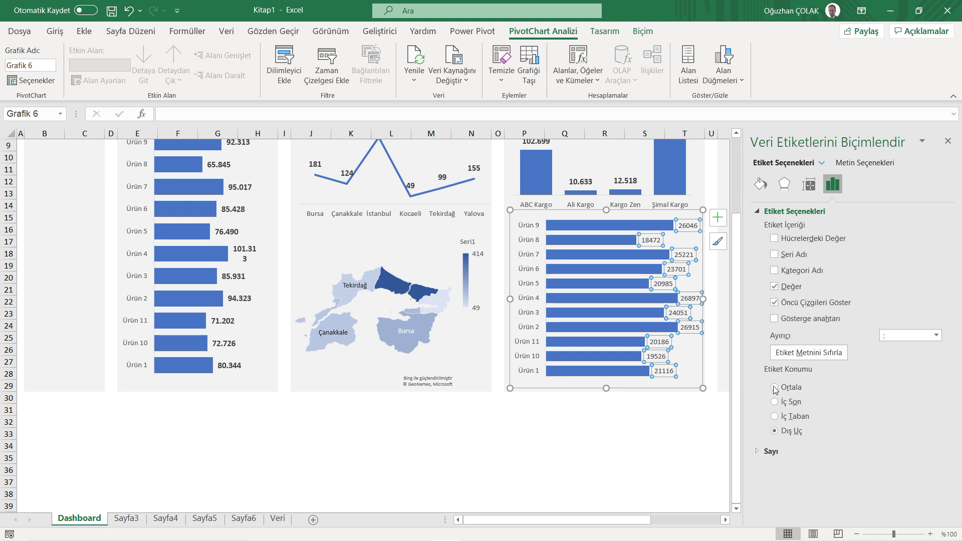
click(757, 213)
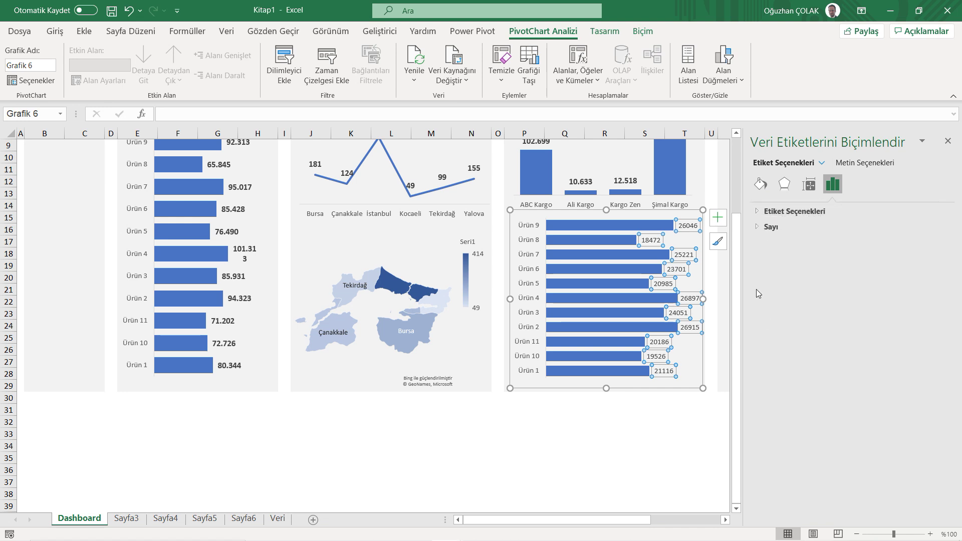
click(758, 228)
click(927, 255)
click(855, 275)
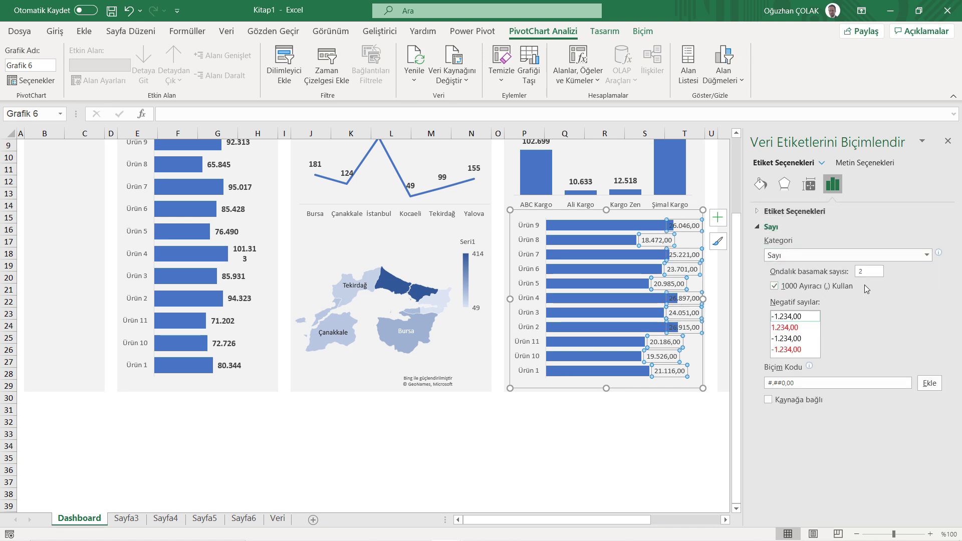
text(0)
key(Return)
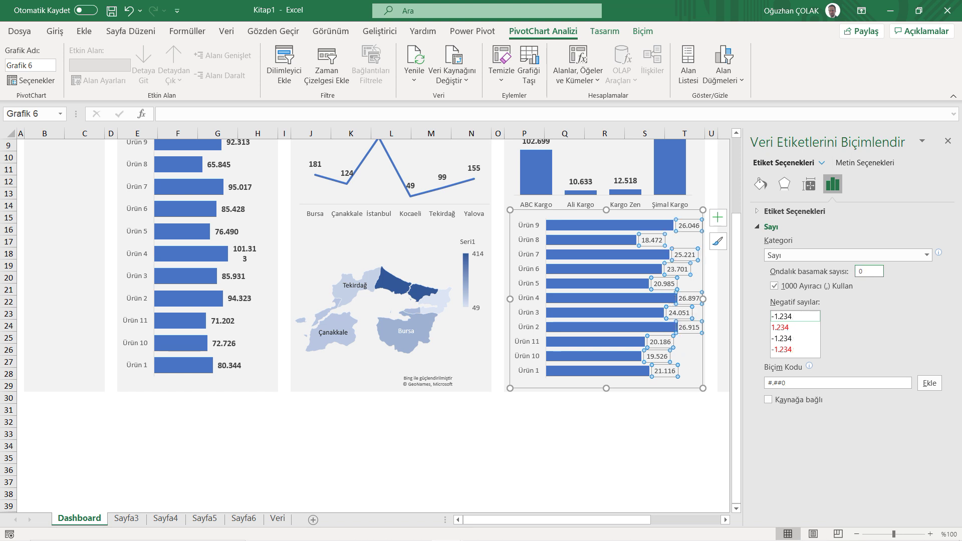
- Enlarge the product bar data labels to font size 10
click(53, 33)
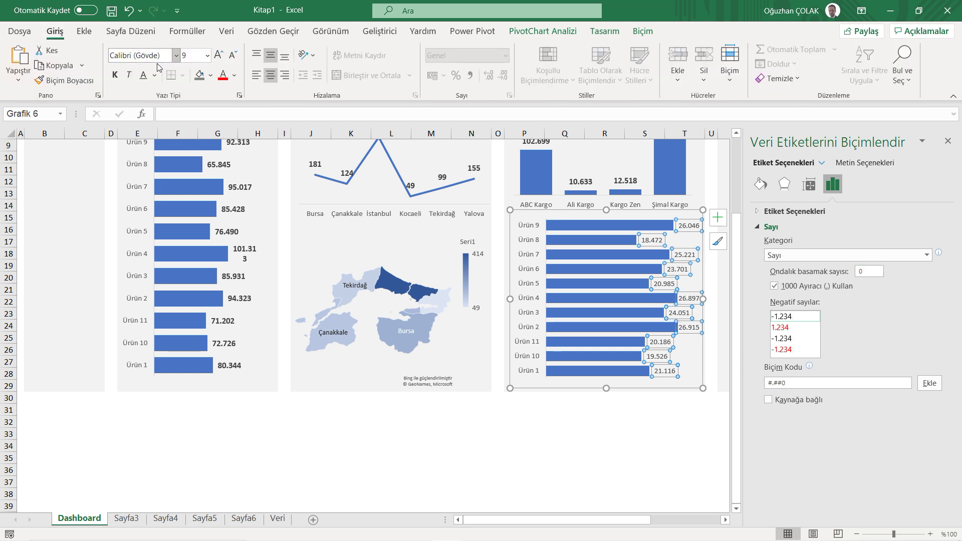
click(218, 53)
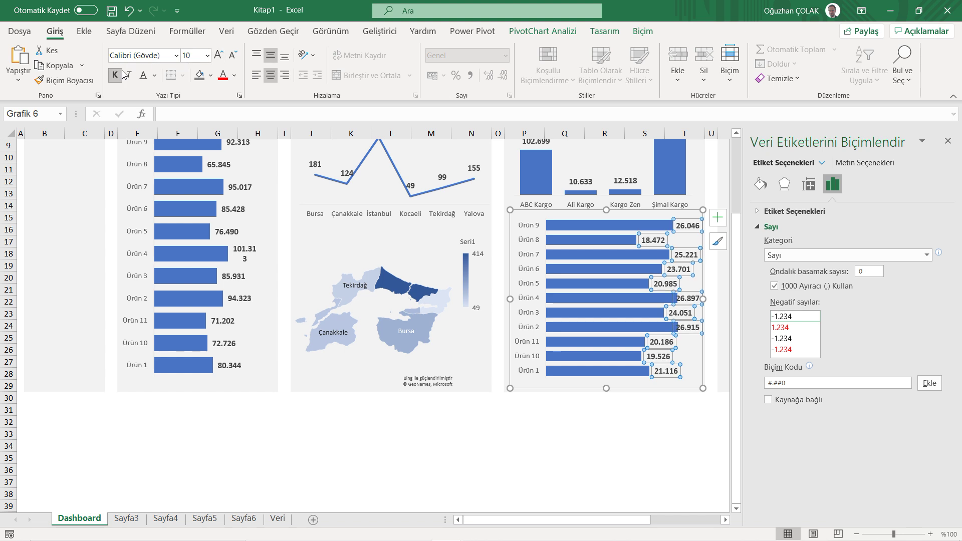
click(575, 422)
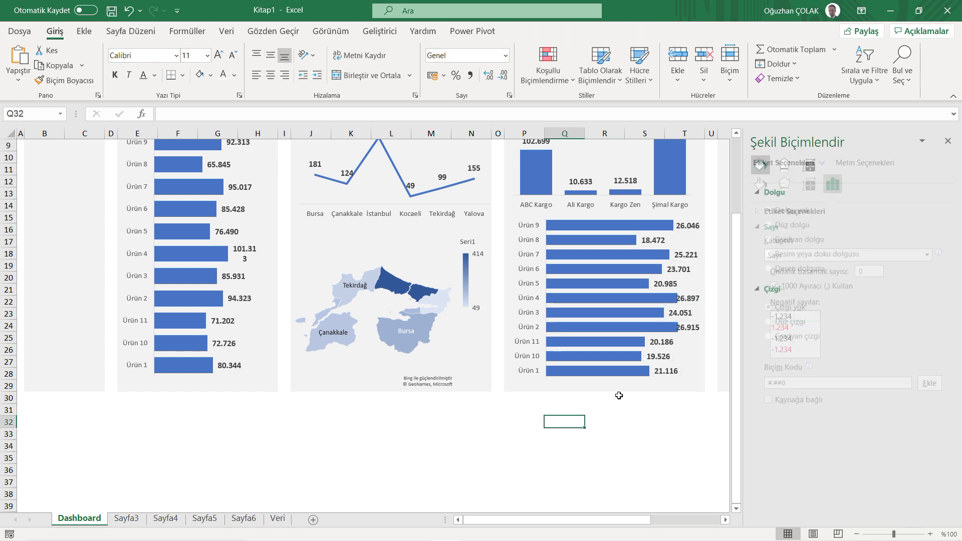
click(948, 141)
- Trim the product bar chart slightly from its top edge
scroll(687, 367, up, 3)
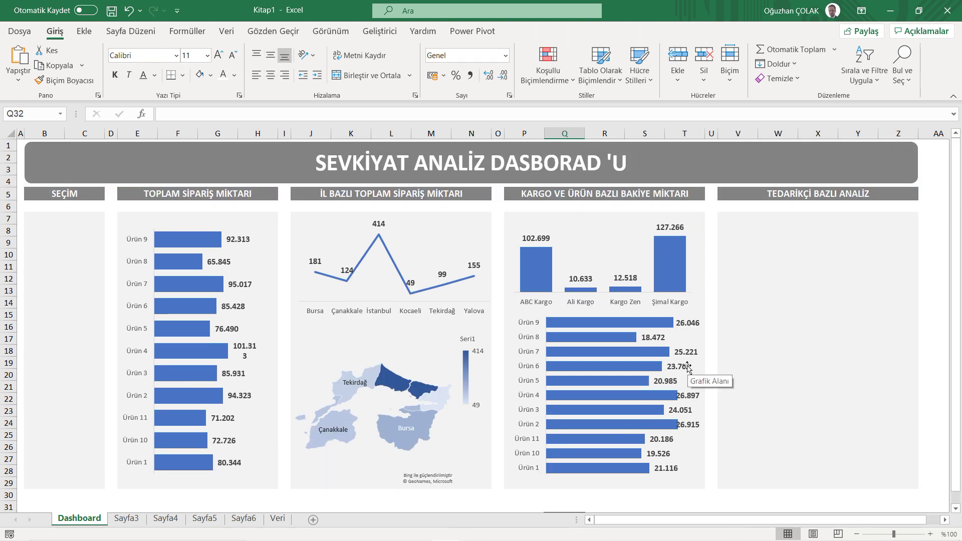
click(579, 445)
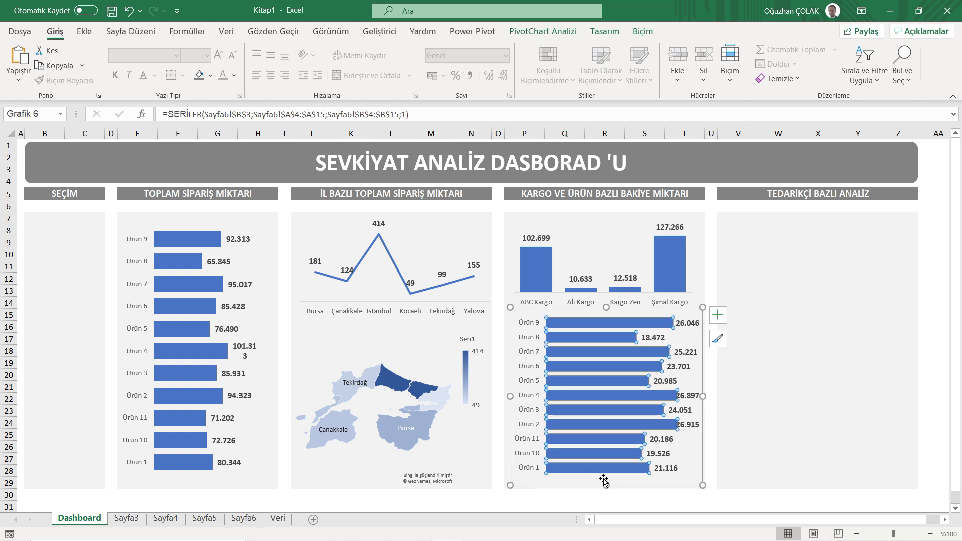
drag(606, 308, 606, 314)
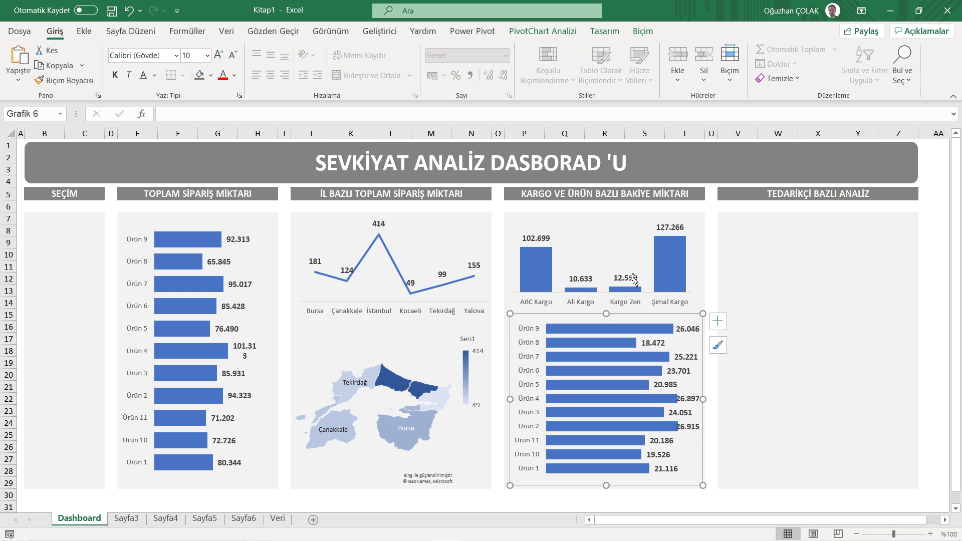
- Deselect the chart and move to the Veri sheet's Insert ribbon
click(738, 229)
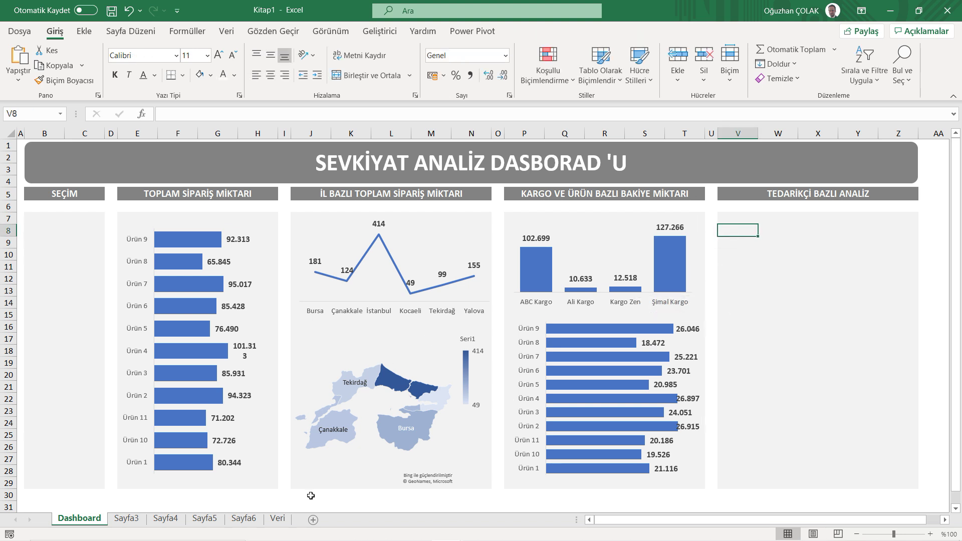
click(278, 519)
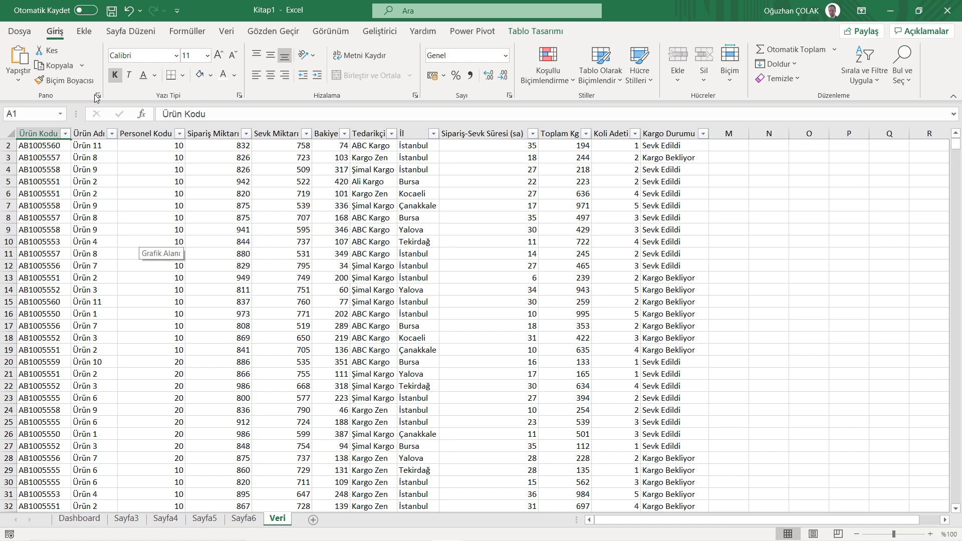
click(84, 31)
- Insert a new-sheet PivotTable from Tablo1 with Tedarikçi rows and summed Sipariş-Sevk Süresi (sa)
click(27, 59)
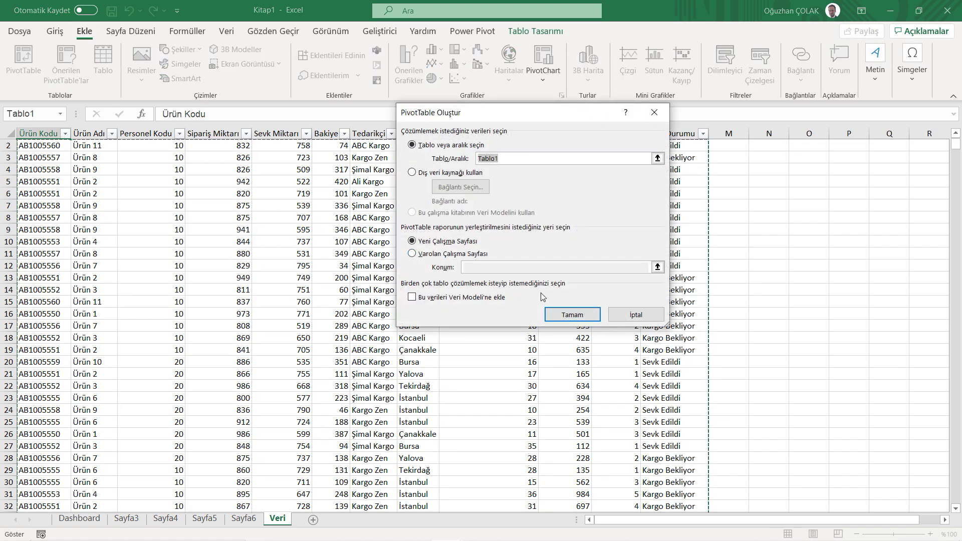
click(572, 316)
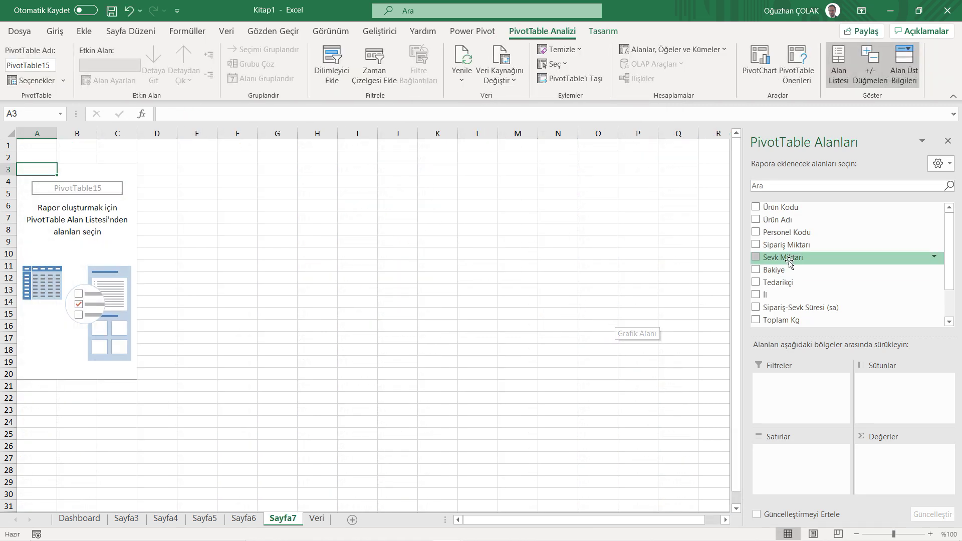
drag(795, 283, 806, 453)
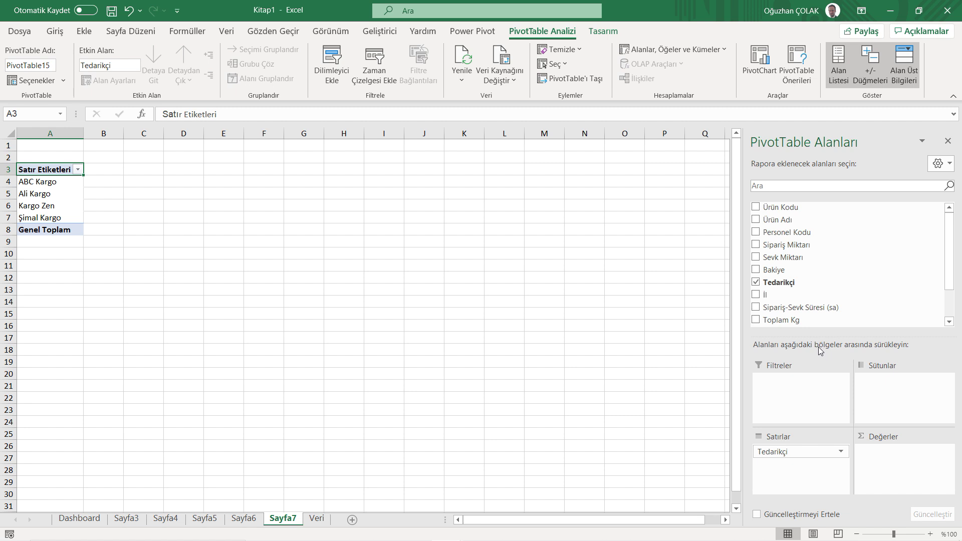
scroll(951, 256, down, 2)
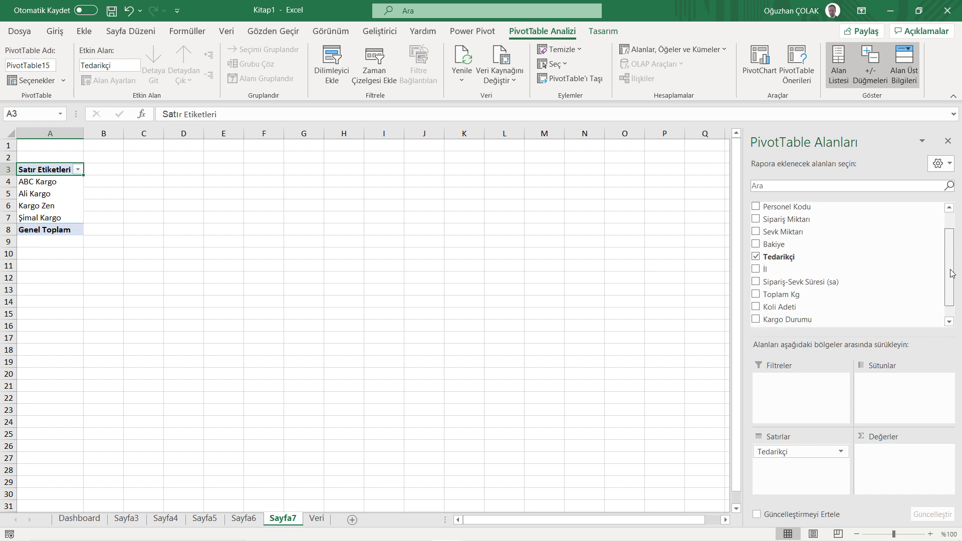
scroll(947, 266, down, 1)
drag(826, 274, 897, 487)
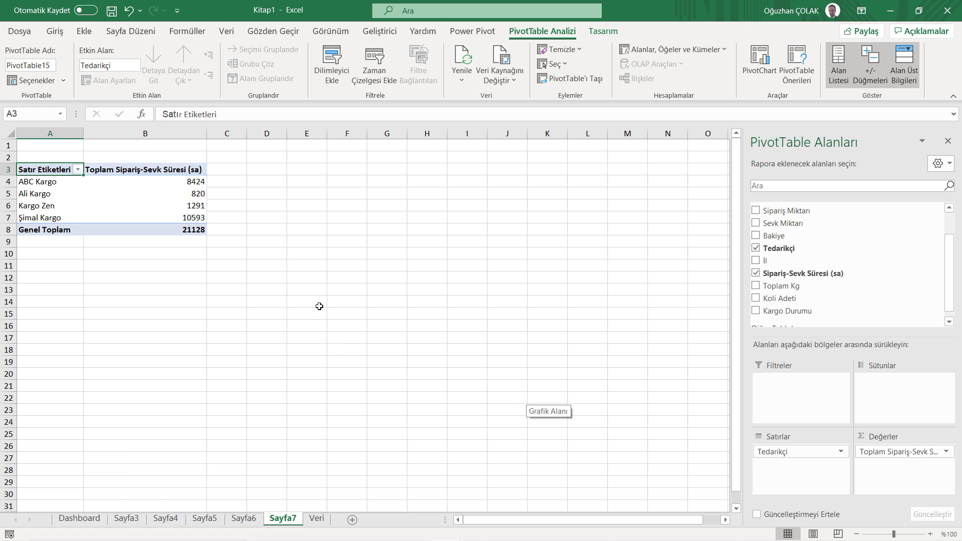
- Change the lead-time value field to summarise by Average
click(892, 452)
click(902, 435)
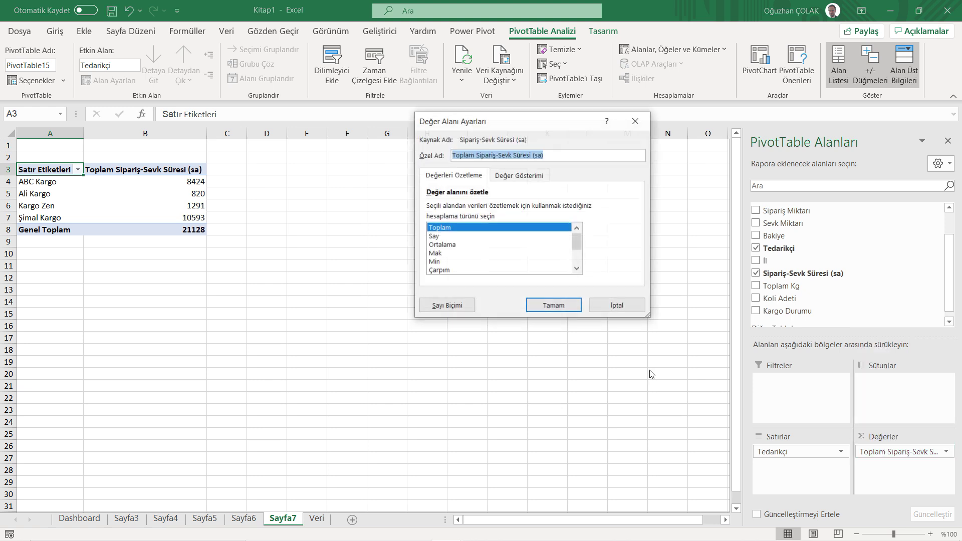
click(450, 245)
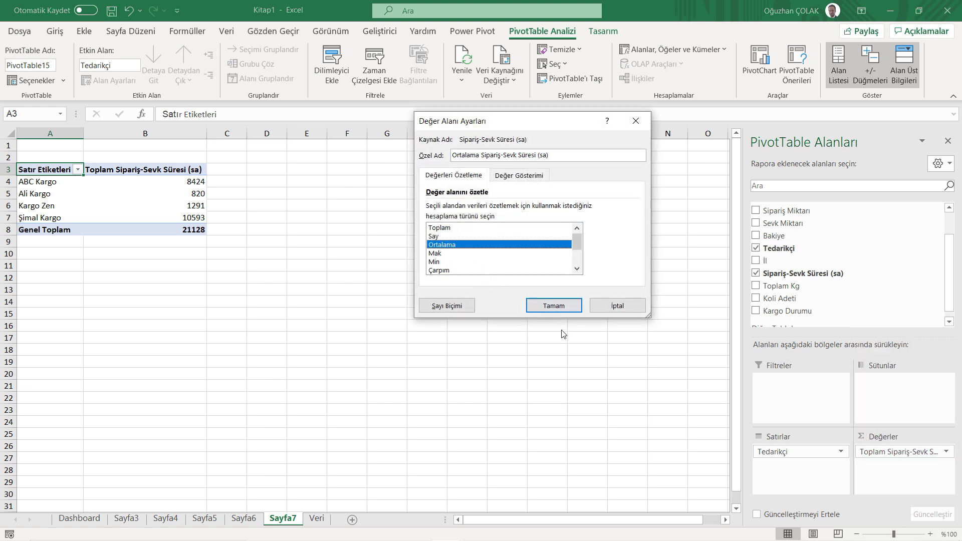
click(564, 309)
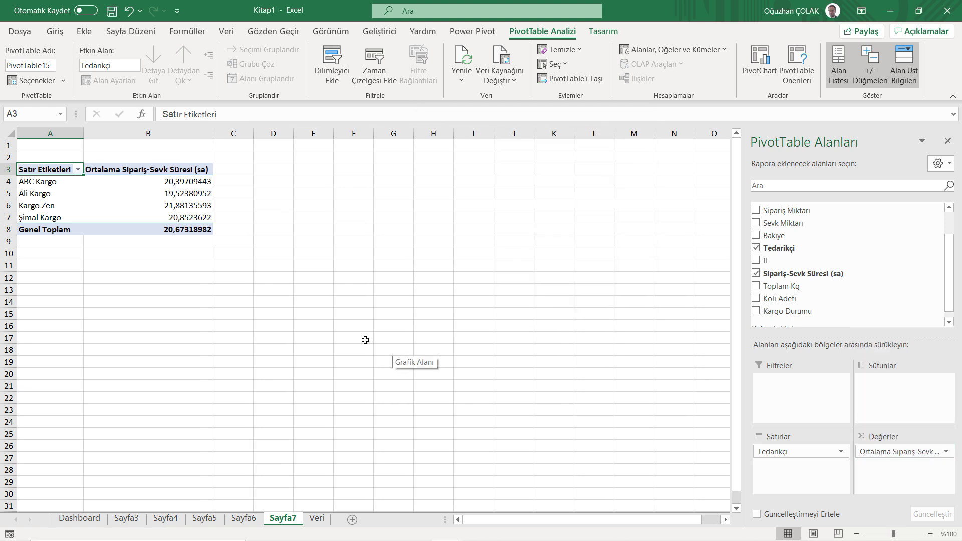
- Format the average lead times B4:B8 with Comma Style to two decimals
drag(199, 187, 195, 231)
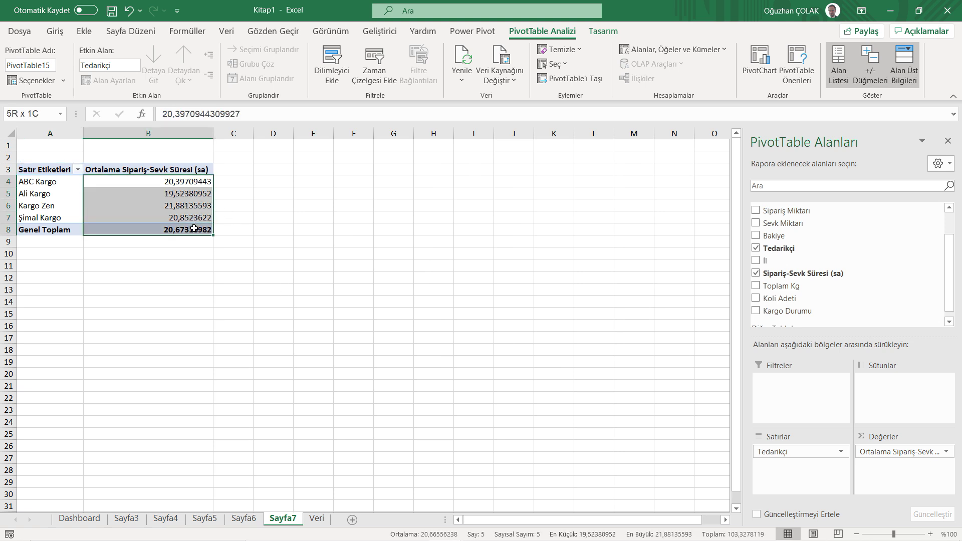
click(54, 31)
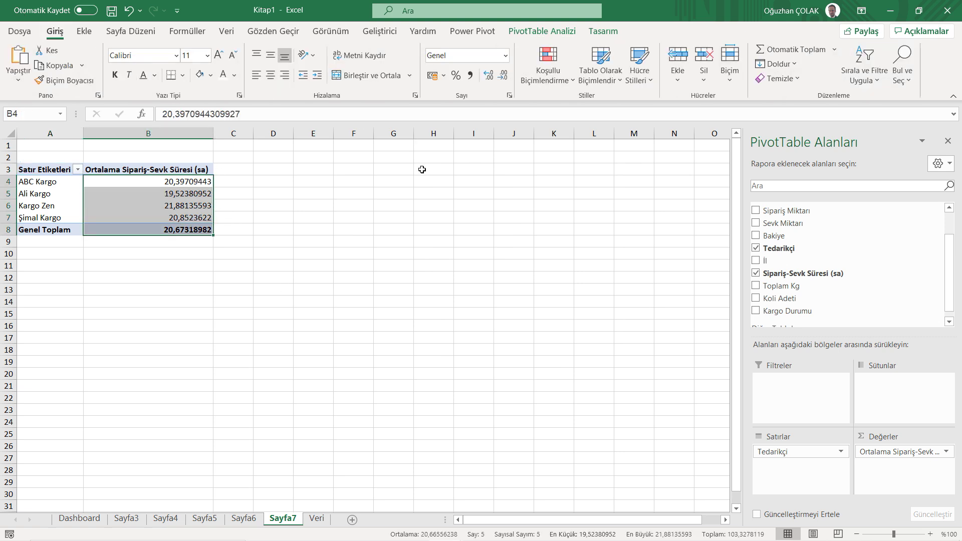
click(471, 81)
click(234, 206)
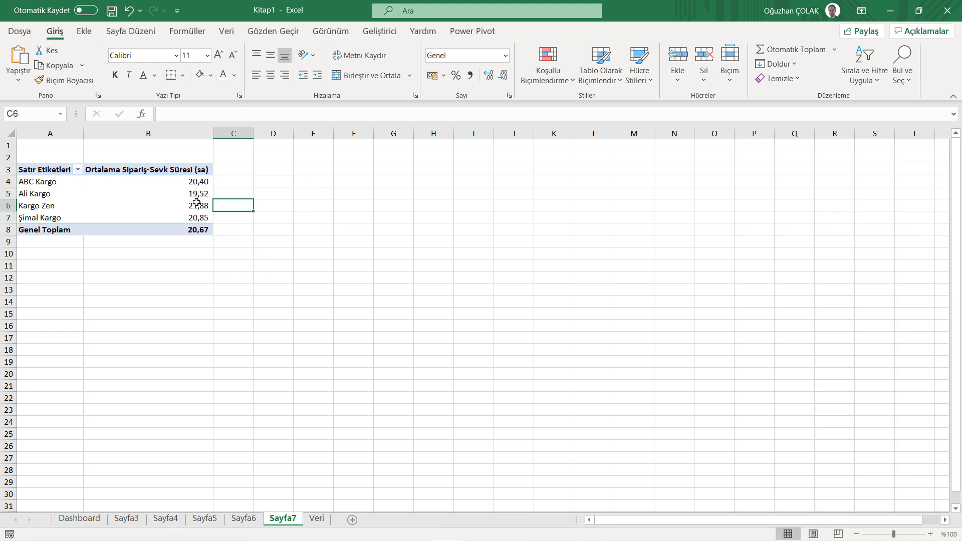
mouse_move(197, 182)
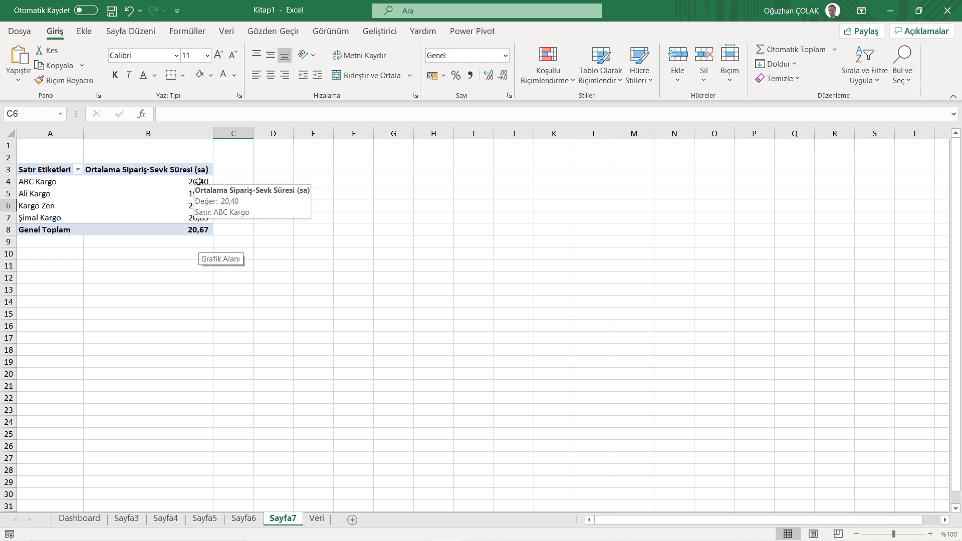
click(199, 182)
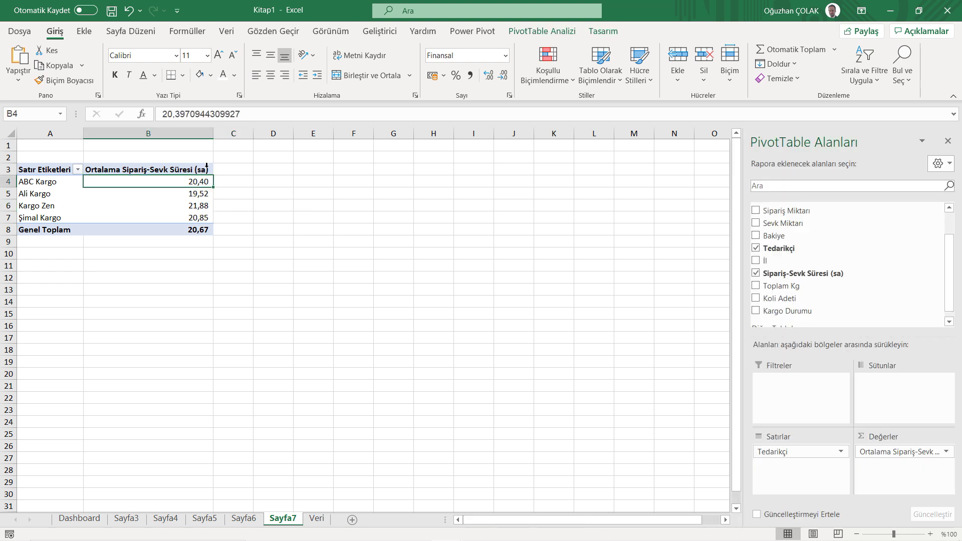
click(553, 30)
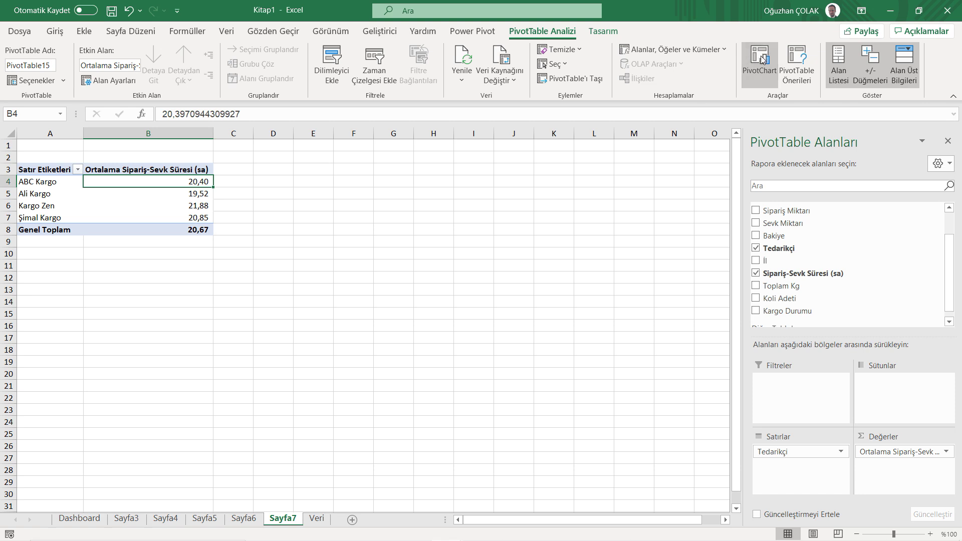
- Insert a clustered column PivotChart beside the table and hide all its field buttons
click(762, 59)
click(606, 445)
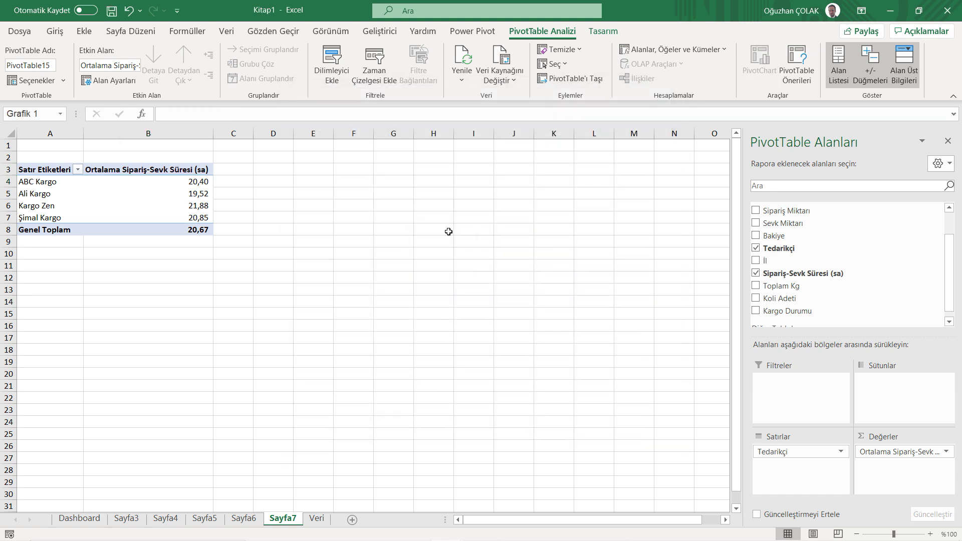
drag(382, 270, 385, 181)
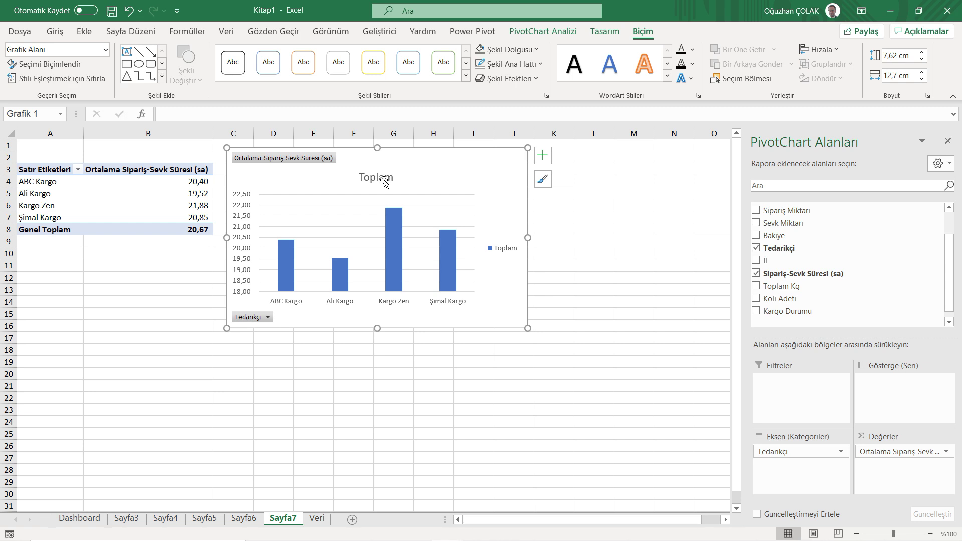
right_click(313, 159)
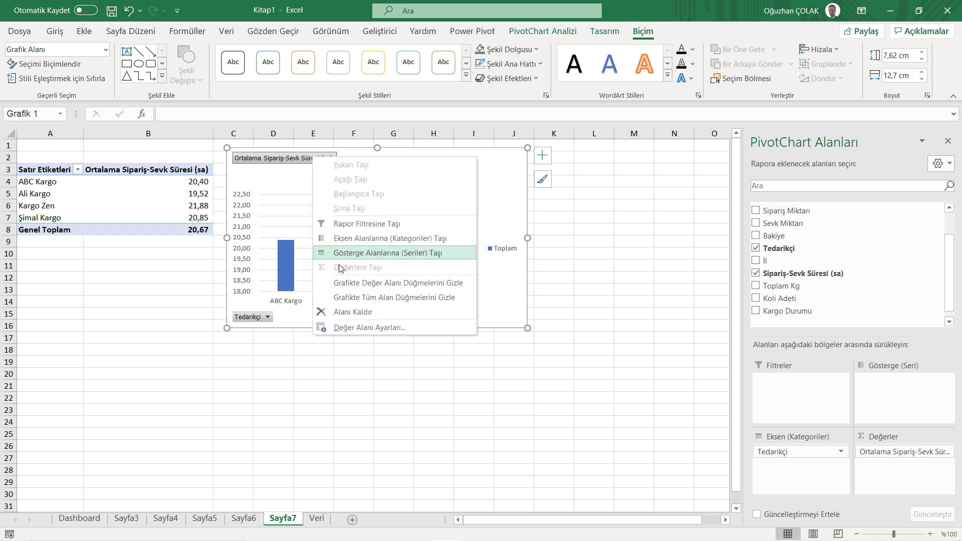
click(349, 298)
- Delete the chart's title, legend and vertical value axis, then go to the Dashboard
click(372, 166)
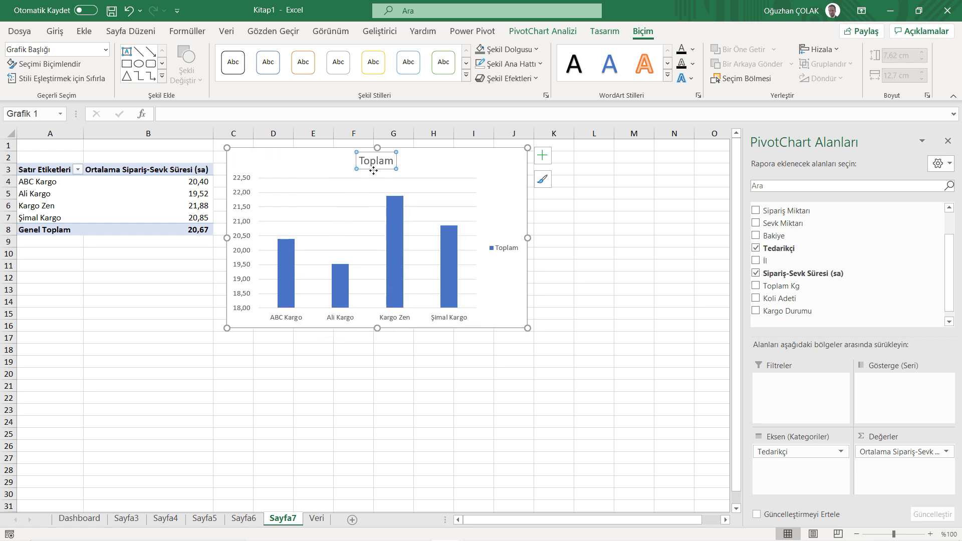
key(Delete)
click(503, 247)
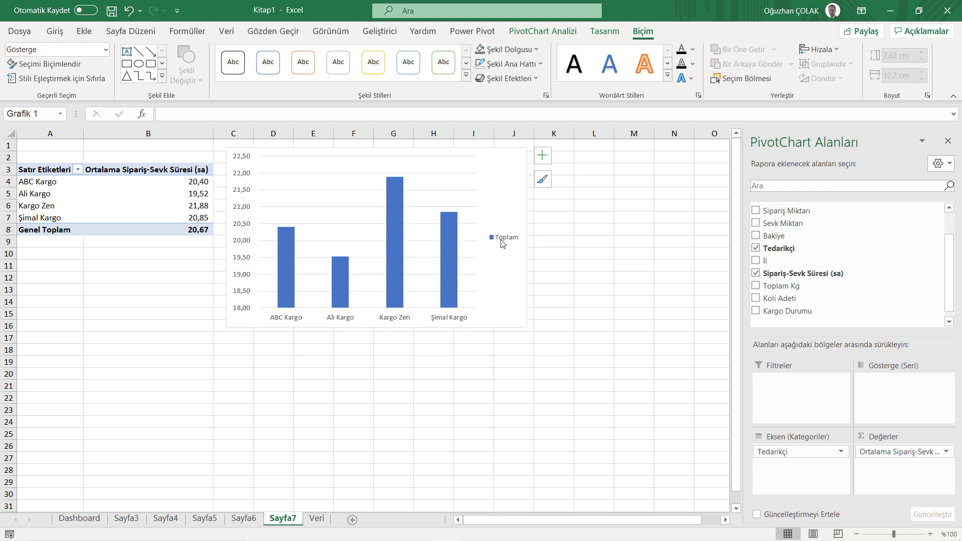
key(Delete)
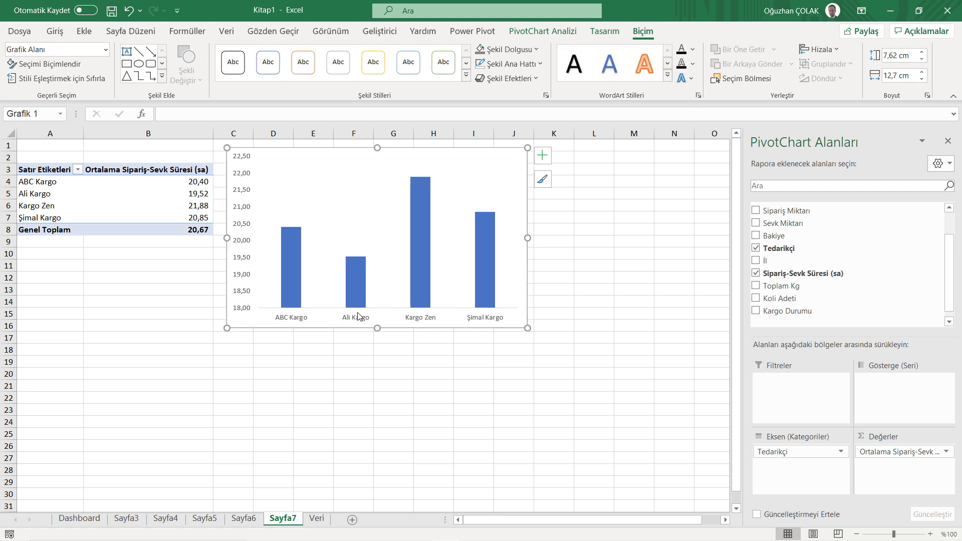
click(243, 249)
key(Delete)
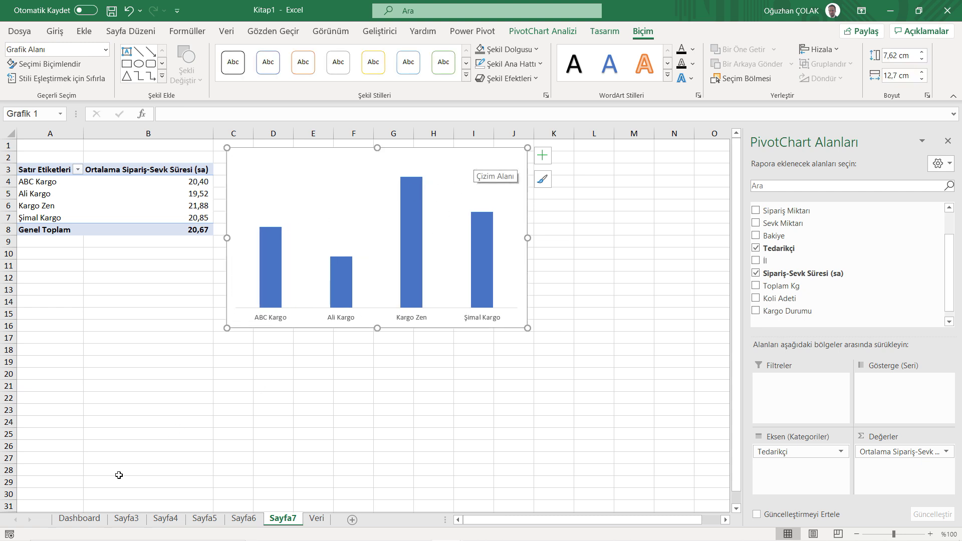
click(79, 518)
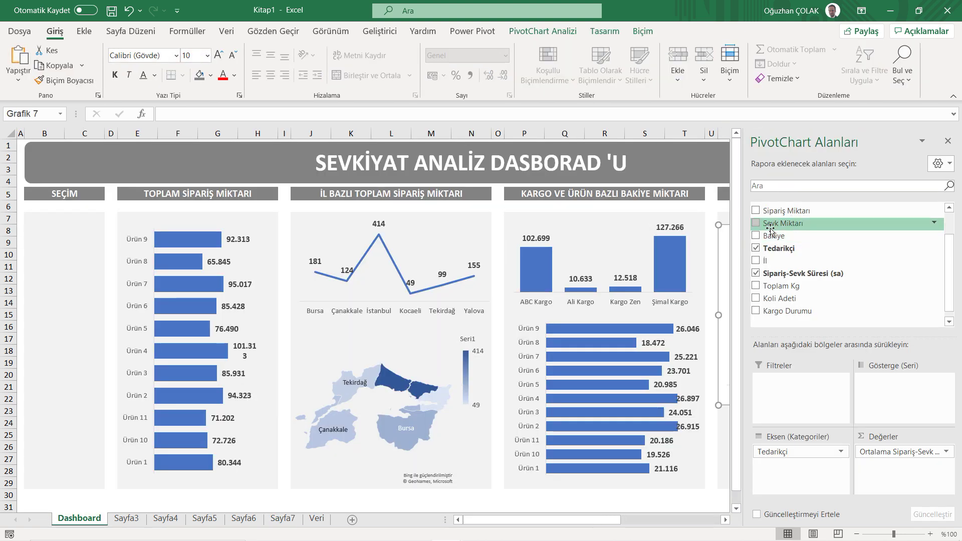
- Give the supplier chart area no fill and no border
click(947, 141)
drag(820, 236, 573, 201)
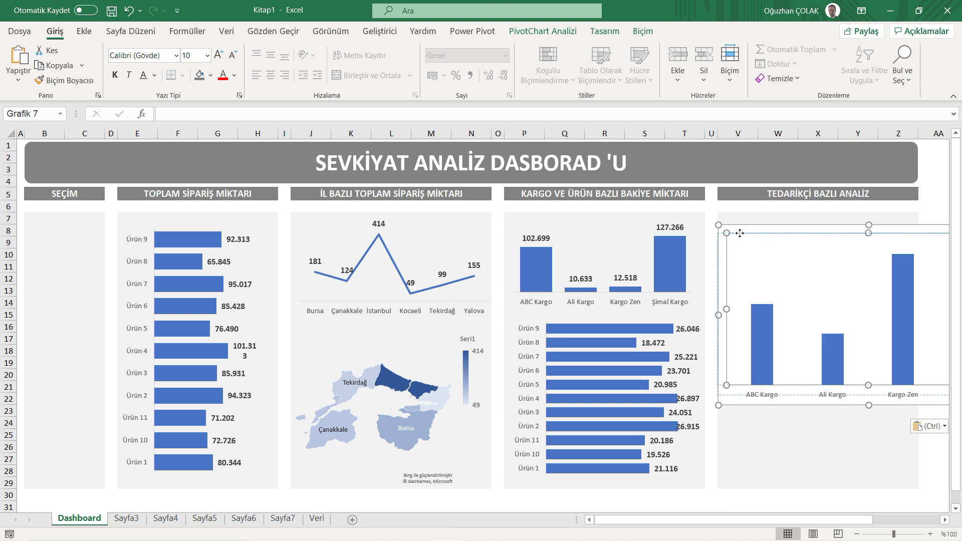
click(129, 10)
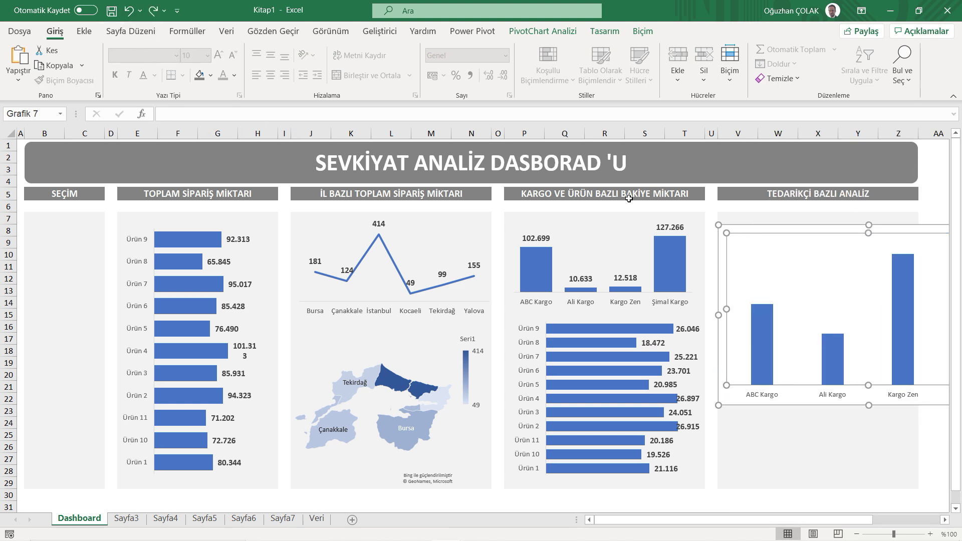
double_click(736, 227)
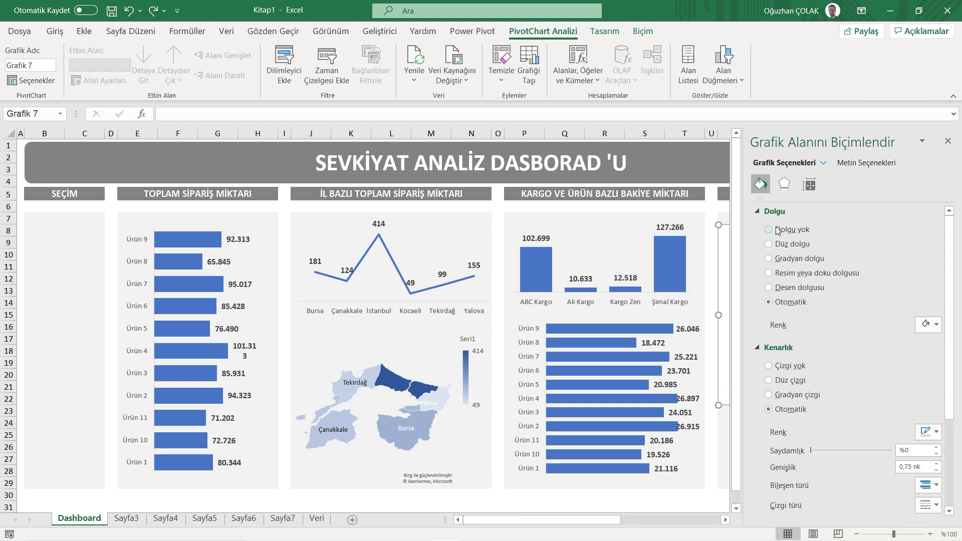
click(773, 229)
click(772, 340)
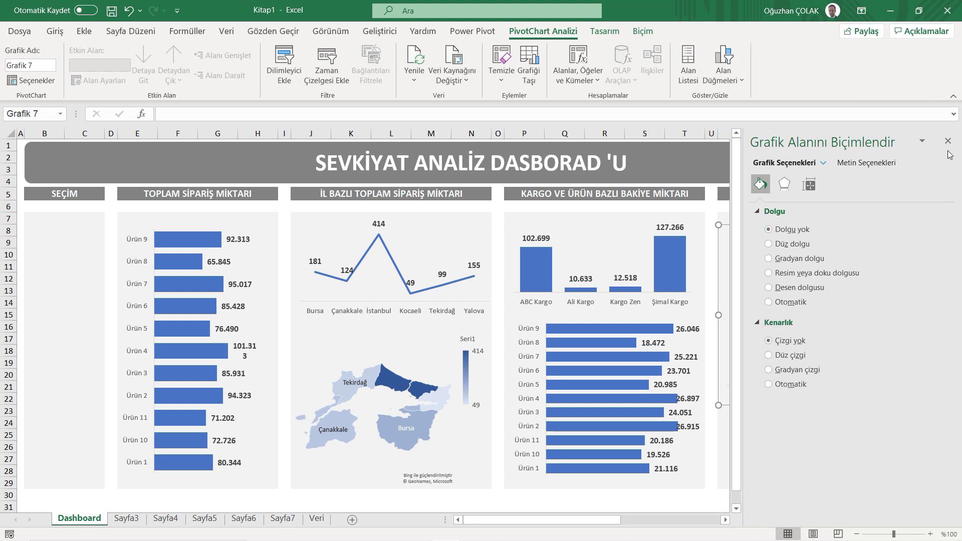
click(947, 140)
- Resize and position the supplier chart inside the TEDARİKÇİ BAZLI ANALİZ panel
mouse_move(719, 225)
mouse_down()
mouse_move(836, 255)
mouse_move(776, 240)
mouse_up()
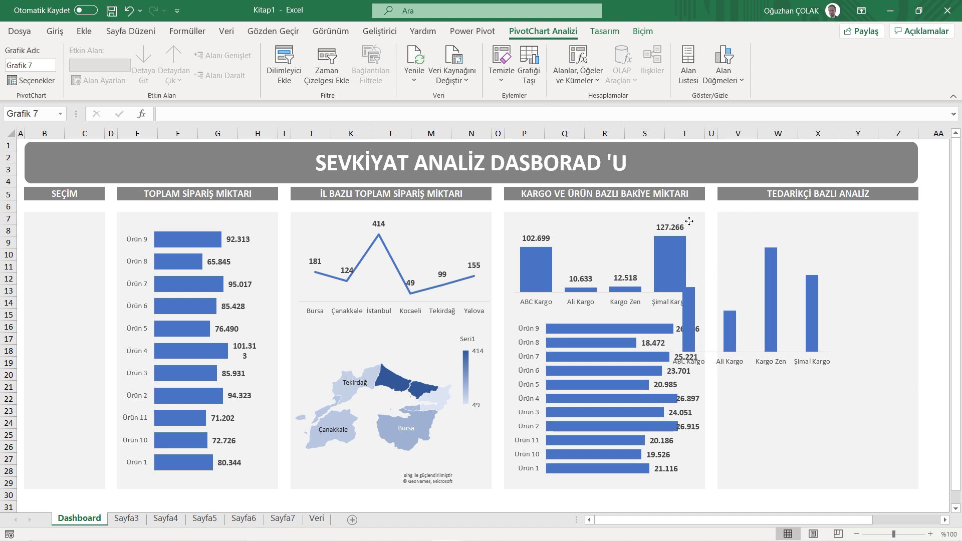
drag(804, 350, 804, 290)
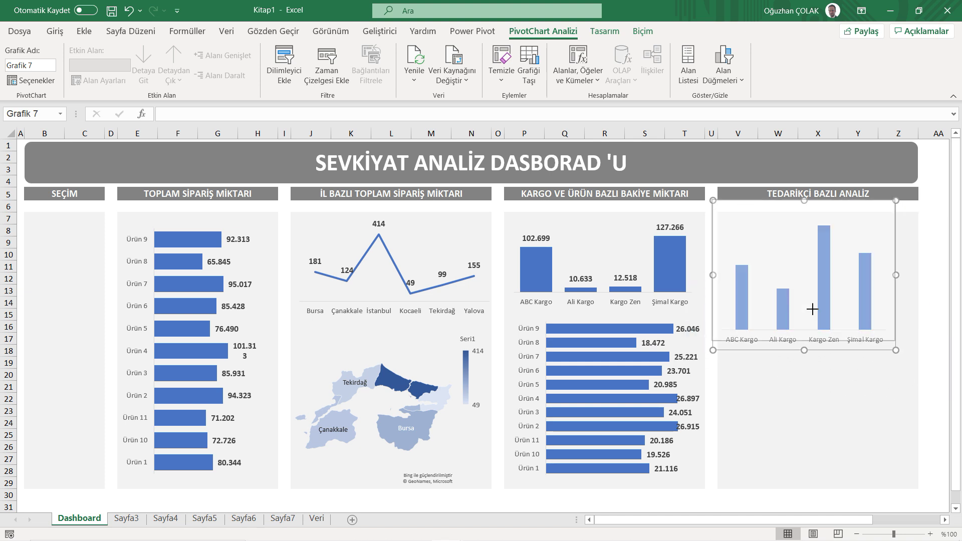
drag(896, 237, 915, 265)
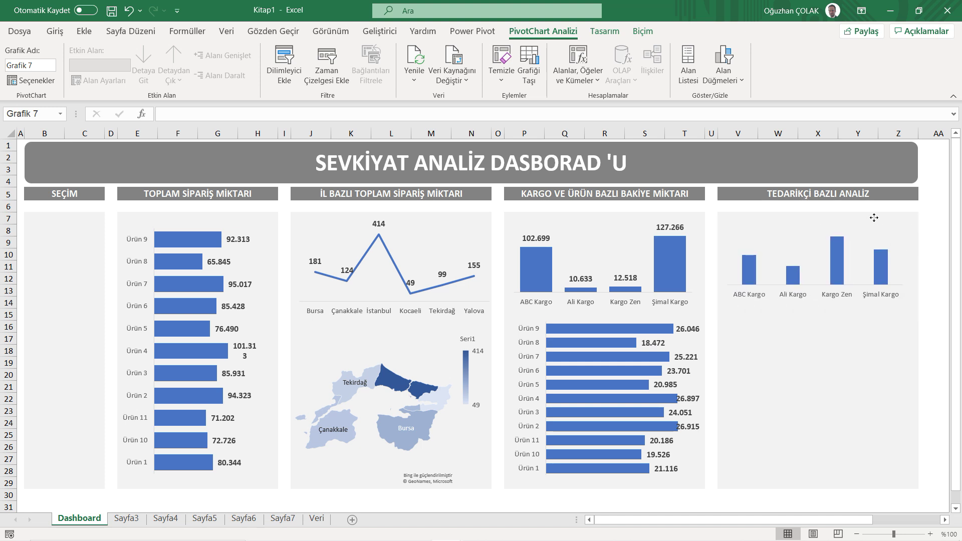
click(846, 248)
- Set the supplier chart's bar series gap width to 40% to widen the columns
click(751, 273)
double_click(751, 273)
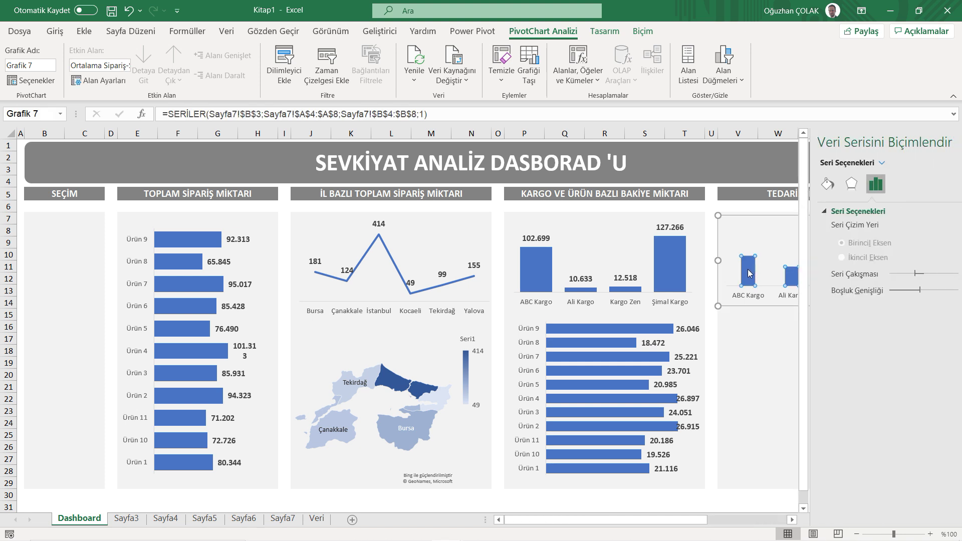
drag(915, 287, 906, 293)
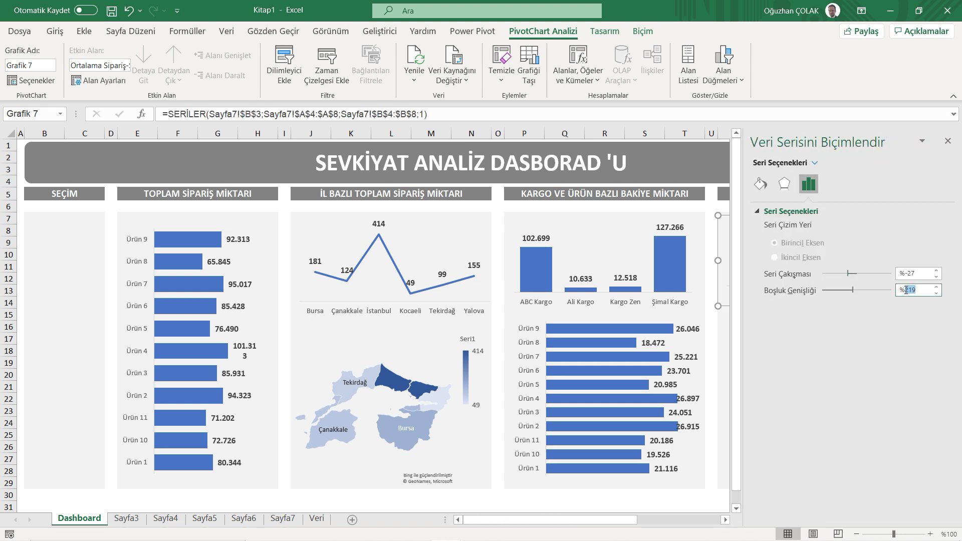
key(Return)
click(947, 141)
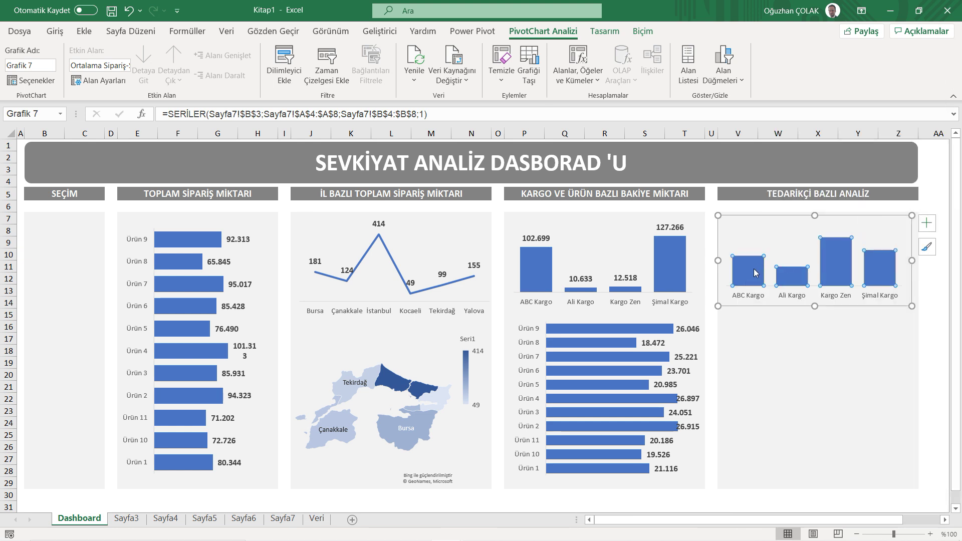
- Add data labels to the bars and make them bold at font size 10
right_click(756, 273)
click(814, 409)
click(749, 247)
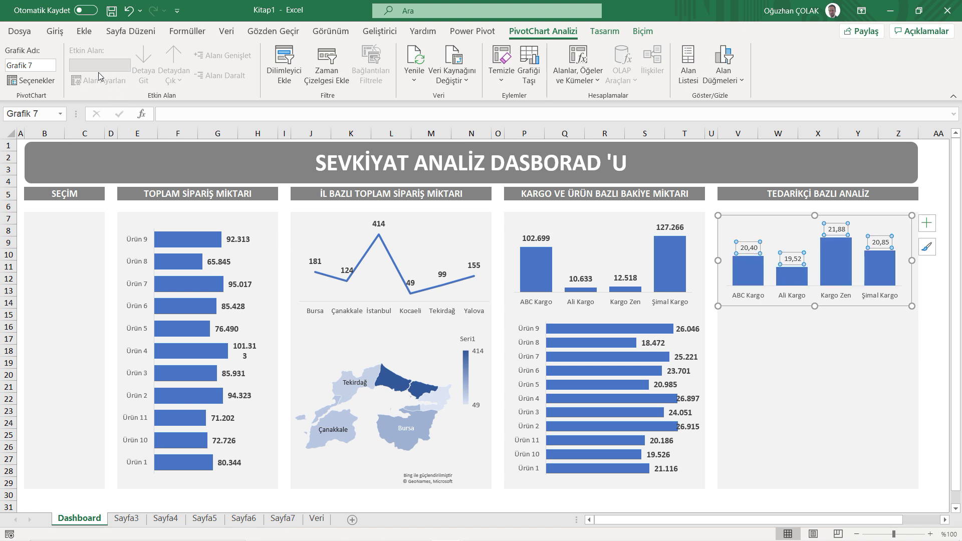
click(55, 31)
click(115, 75)
click(218, 55)
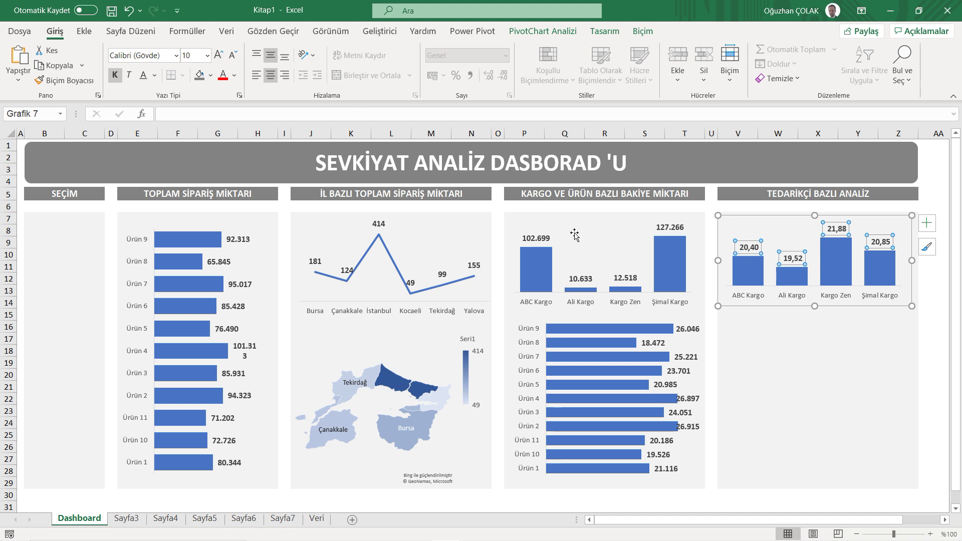
click(779, 338)
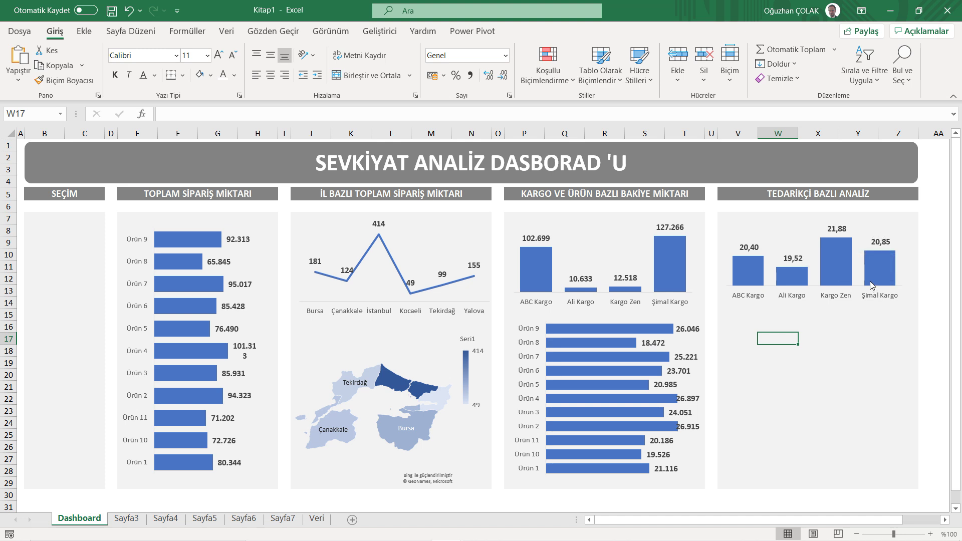
- Create a PivotTable from the Veri data table on a new sheet
click(738, 320)
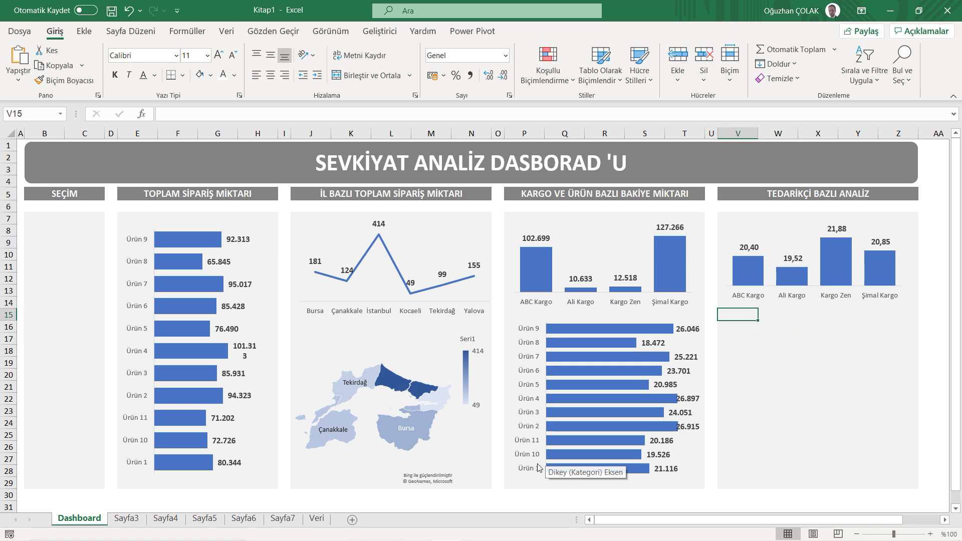
click(318, 521)
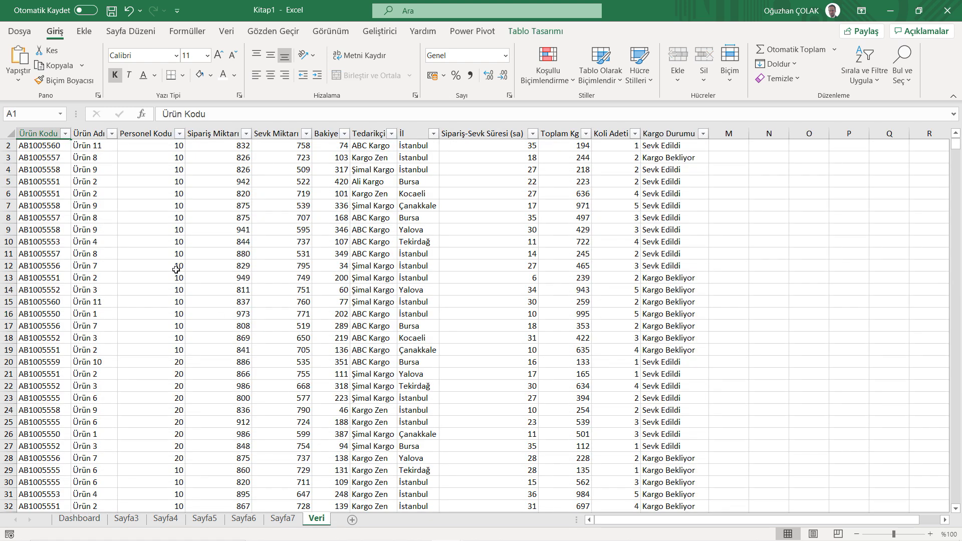
click(84, 31)
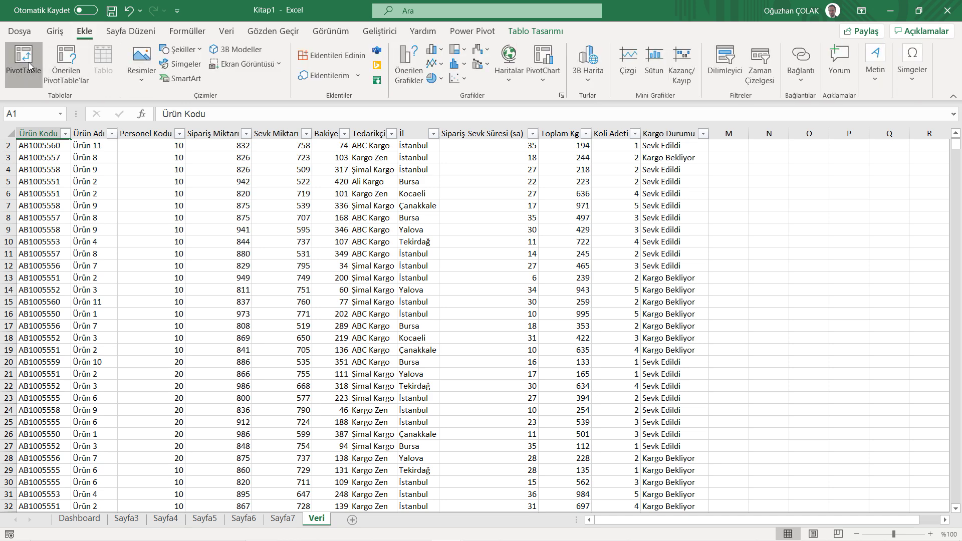
click(30, 67)
click(573, 318)
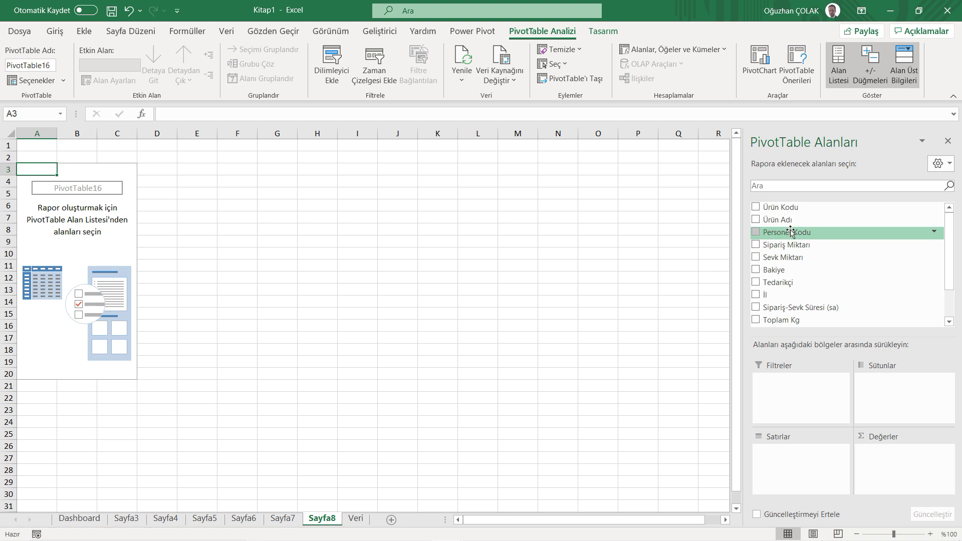
- Put Tedarikçi and Kargo Durumu in rows and count Kargo Durumu as the value
drag(781, 282, 804, 453)
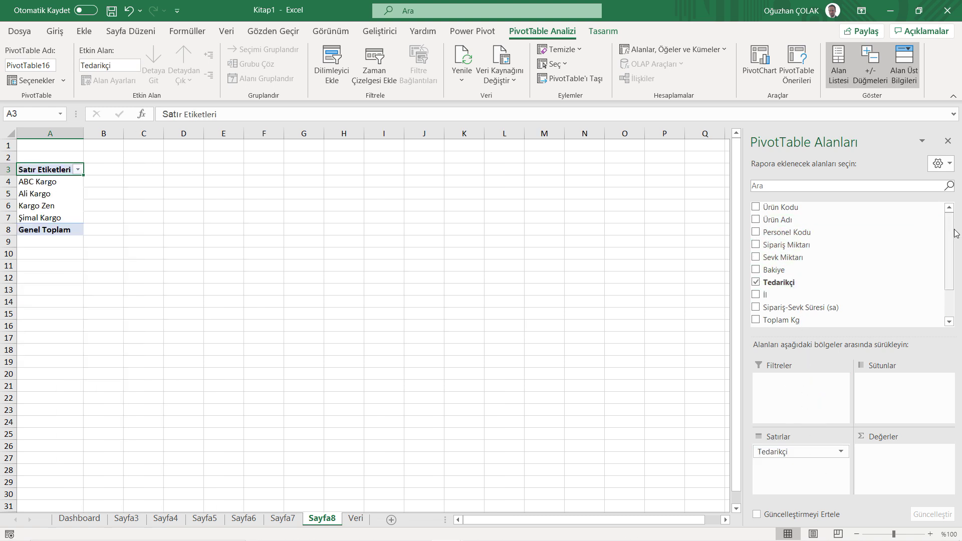
scroll(816, 270, down, 3)
drag(817, 302, 794, 483)
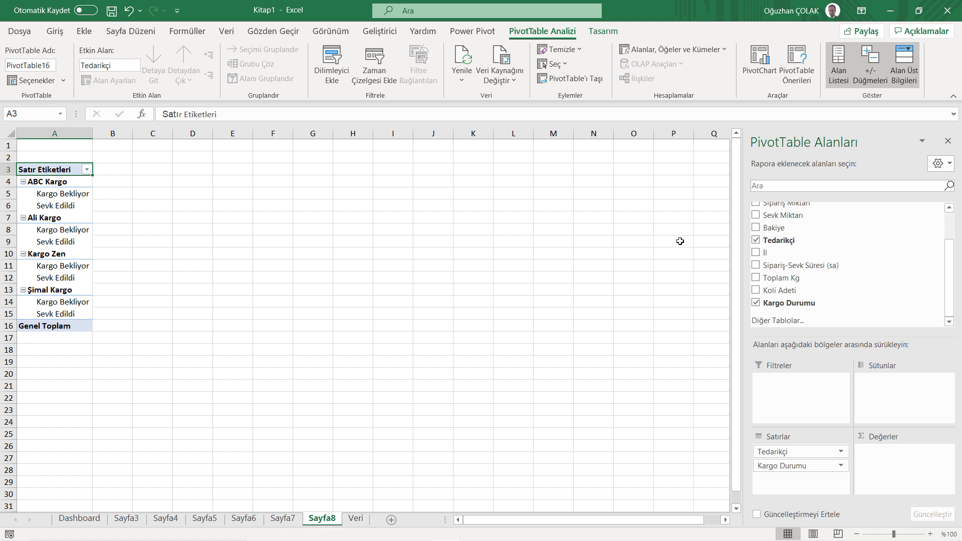
mouse_move(787, 302)
drag(787, 304, 926, 479)
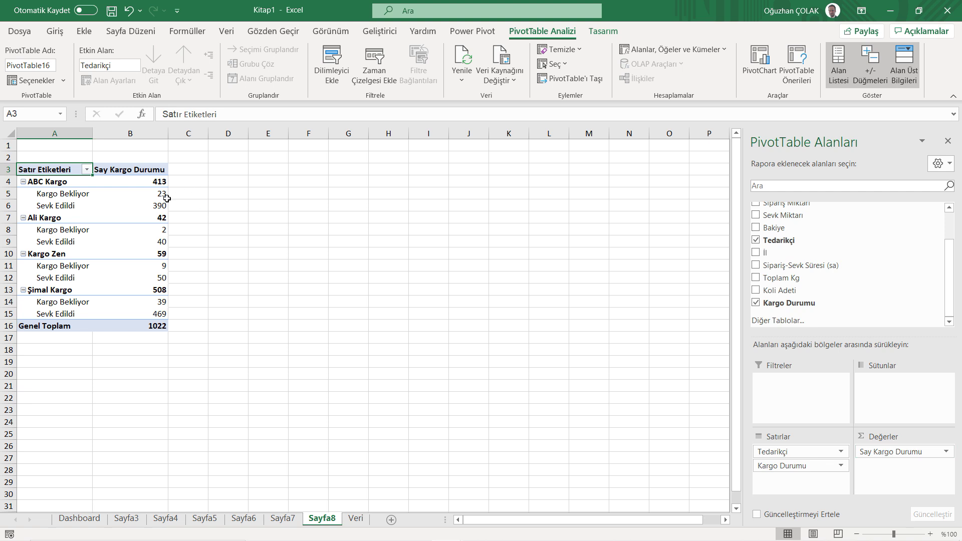
mouse_move(155, 205)
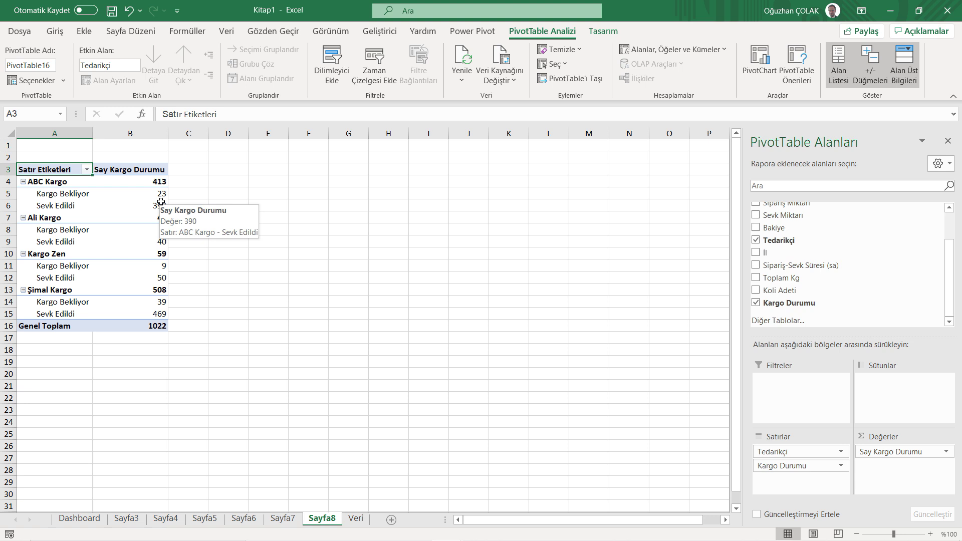
click(161, 202)
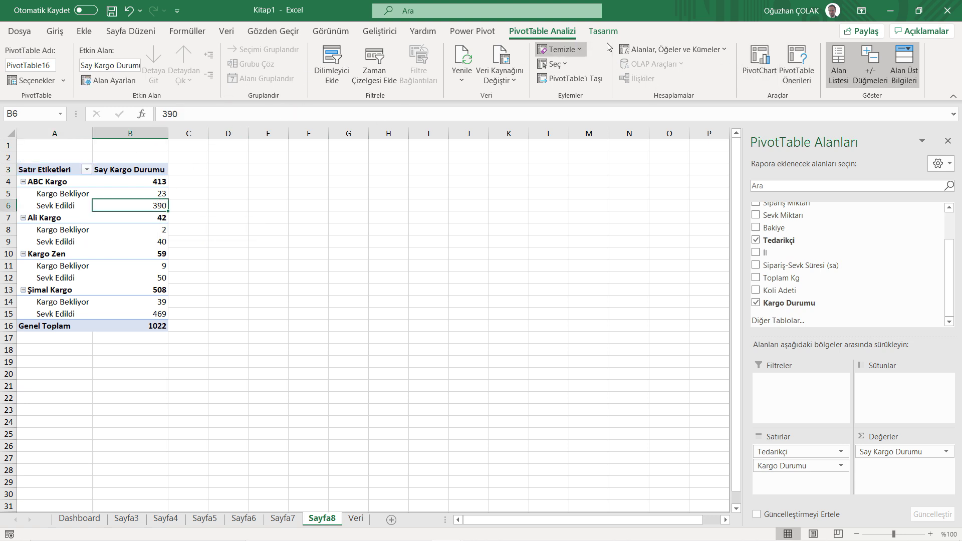
click(759, 68)
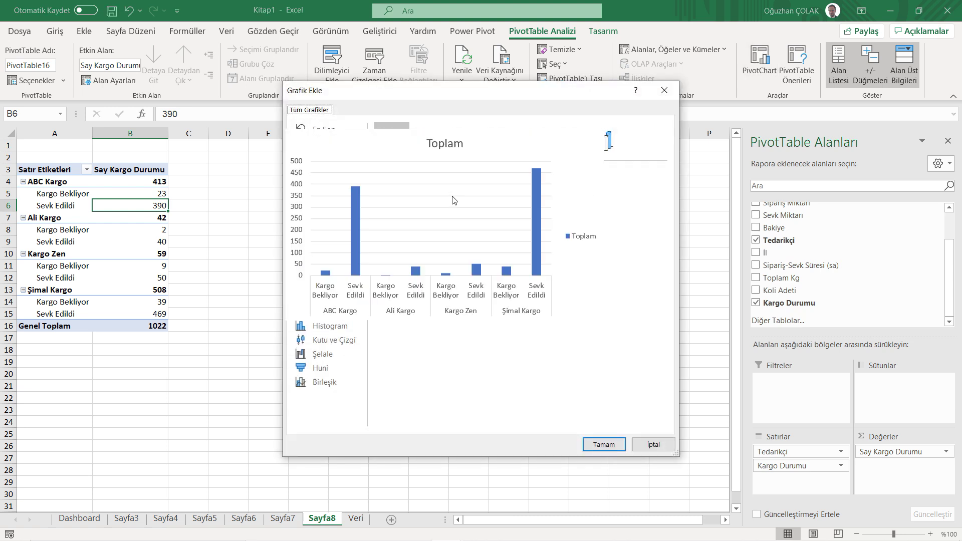
- Insert a clustered bar PivotChart and resize it taller and narrower
click(319, 201)
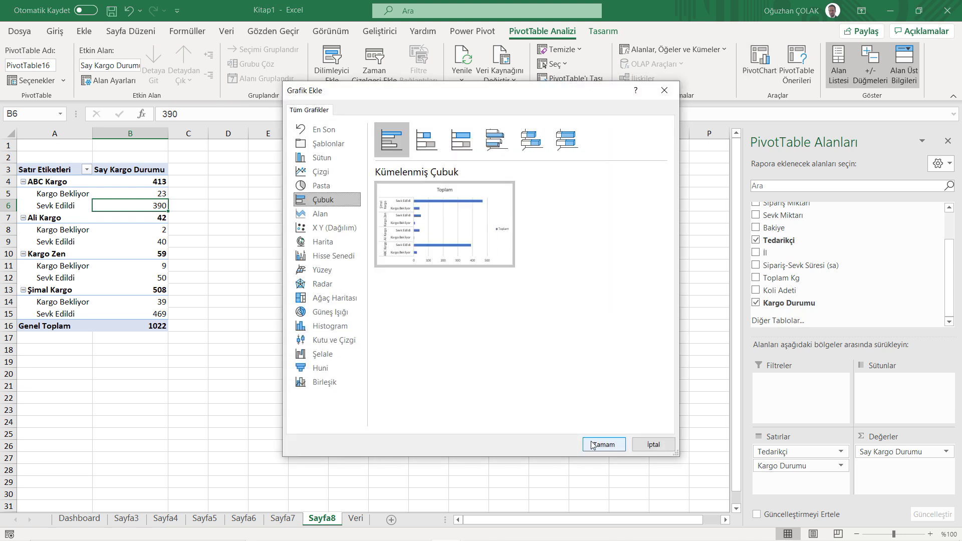
click(604, 444)
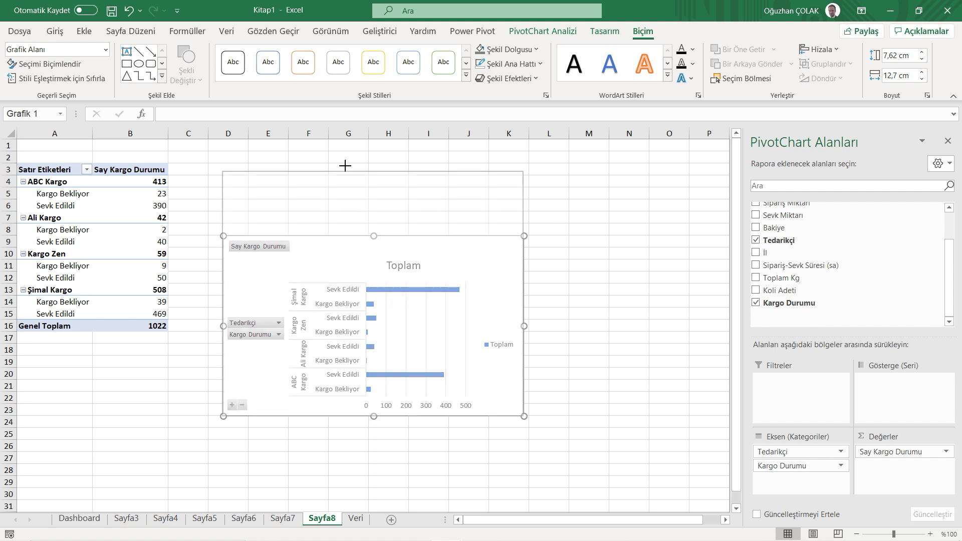
drag(374, 234, 374, 150)
drag(373, 410, 374, 456)
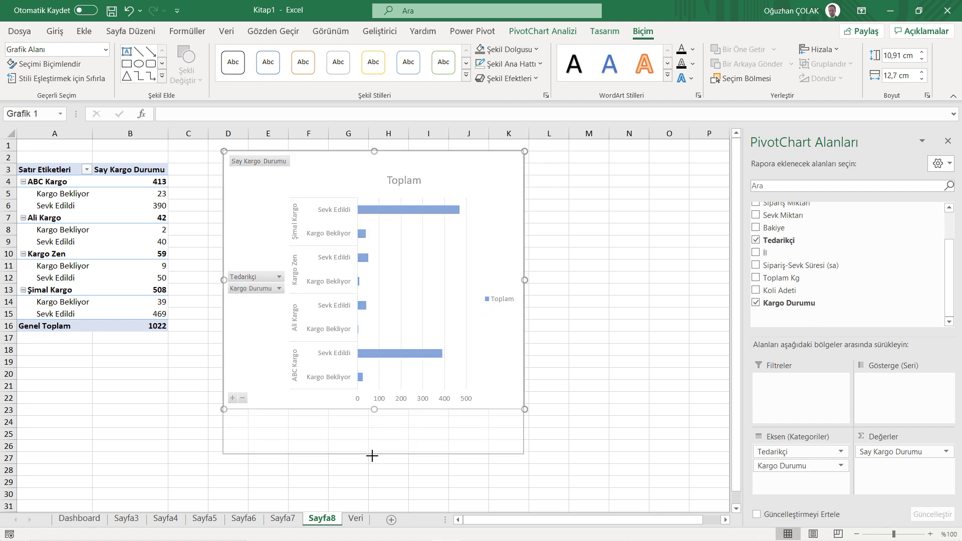
drag(525, 304, 481, 303)
- Hide all chart field buttons and delete the Toplam title and the legend
right_click(255, 161)
click(305, 297)
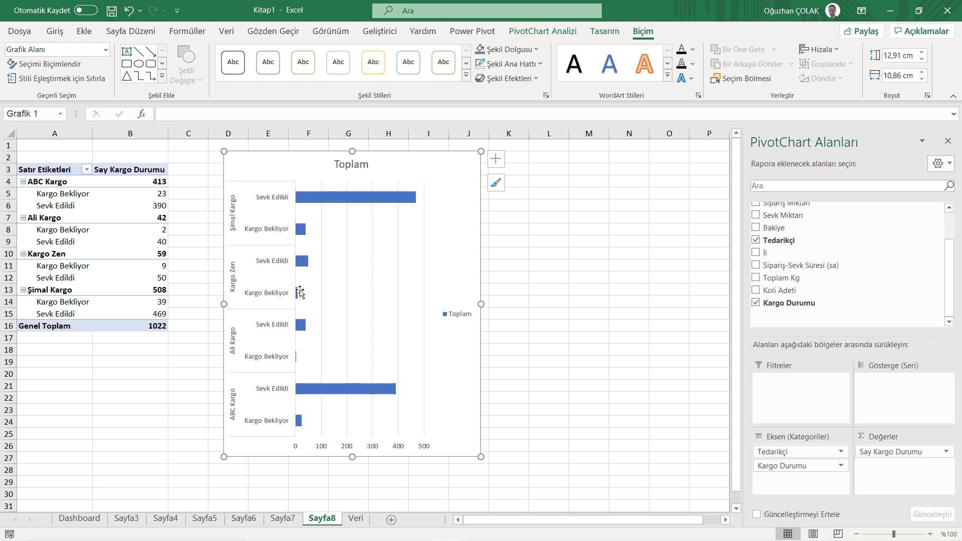
click(341, 165)
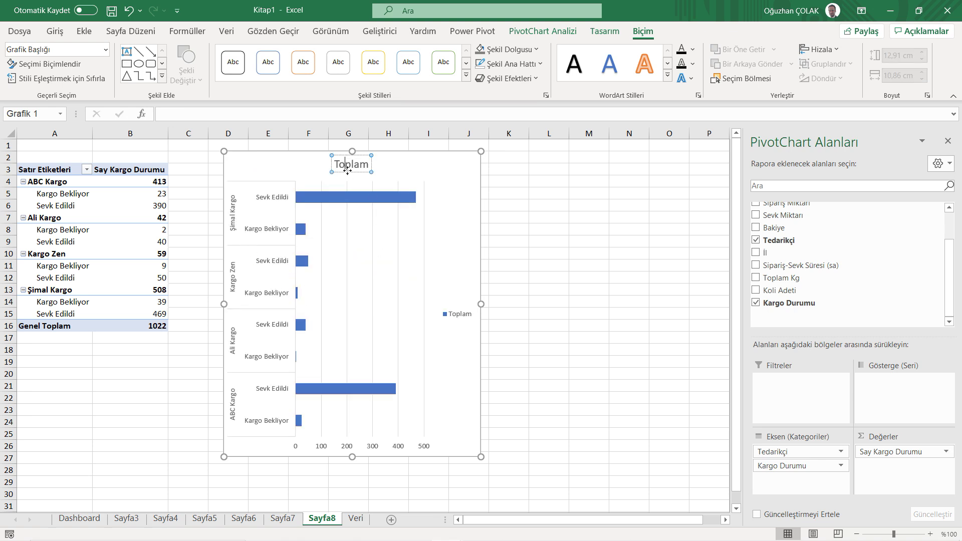
key(Delete)
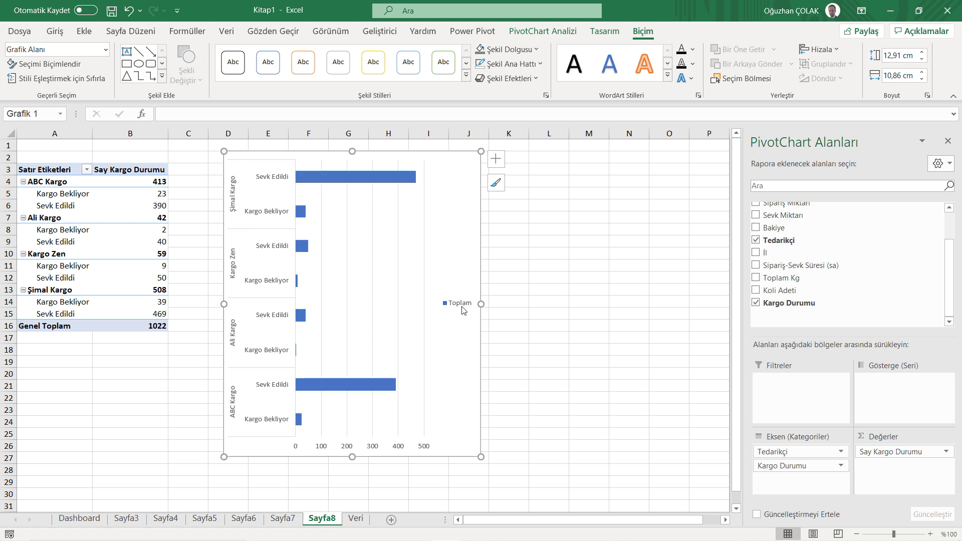
click(455, 302)
key(Delete)
- Delete the gridlines and 0–500 value axis, then paste the chart onto the Dashboard
click(429, 282)
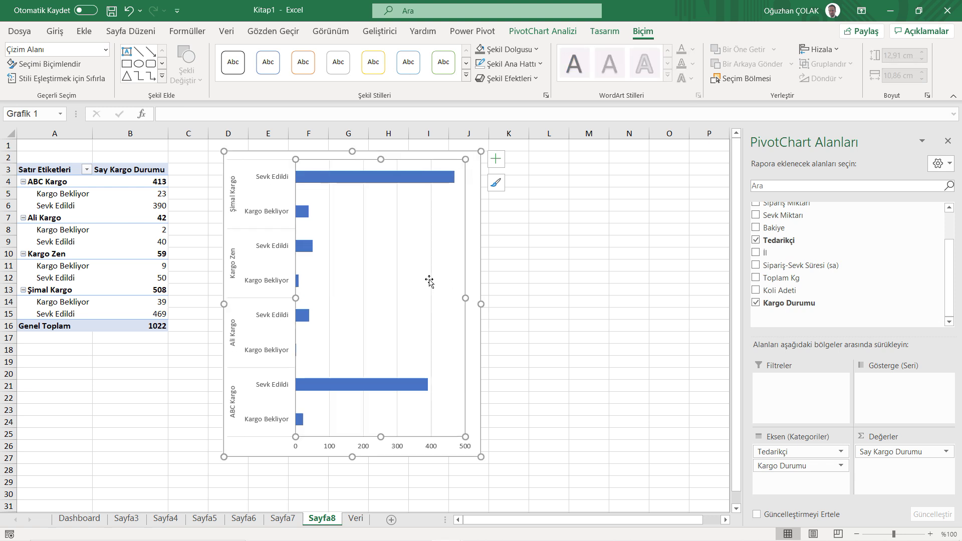
click(399, 280)
key(Delete)
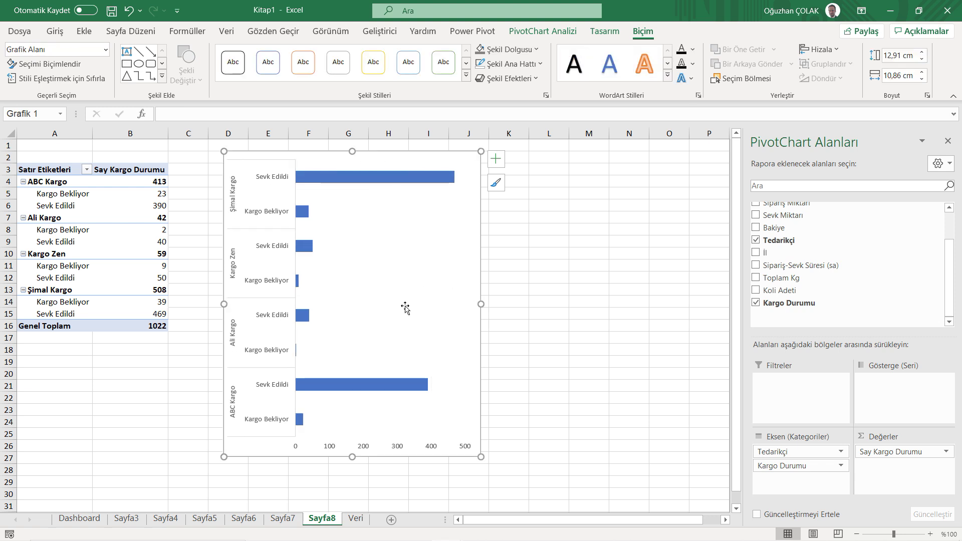
click(391, 448)
key(Delete)
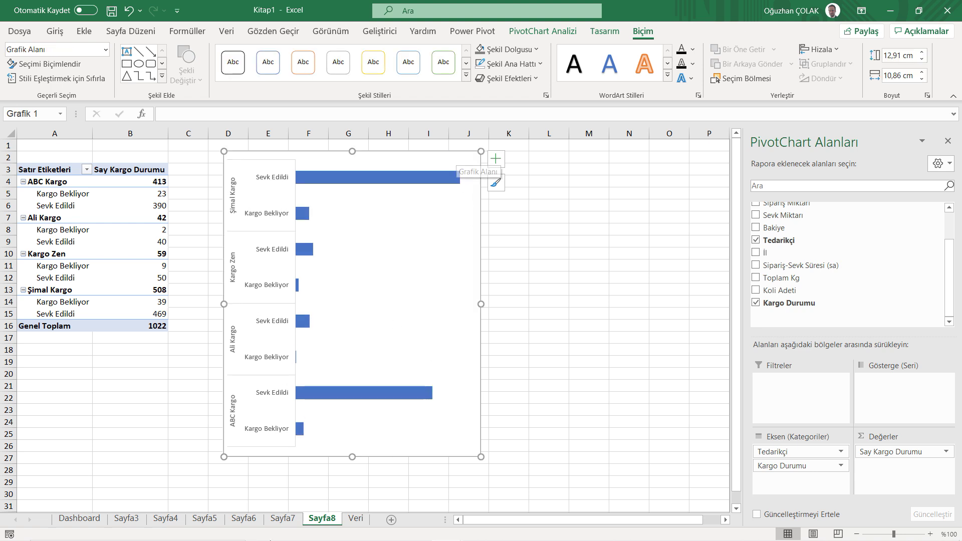
click(79, 518)
key(ctrl+v)
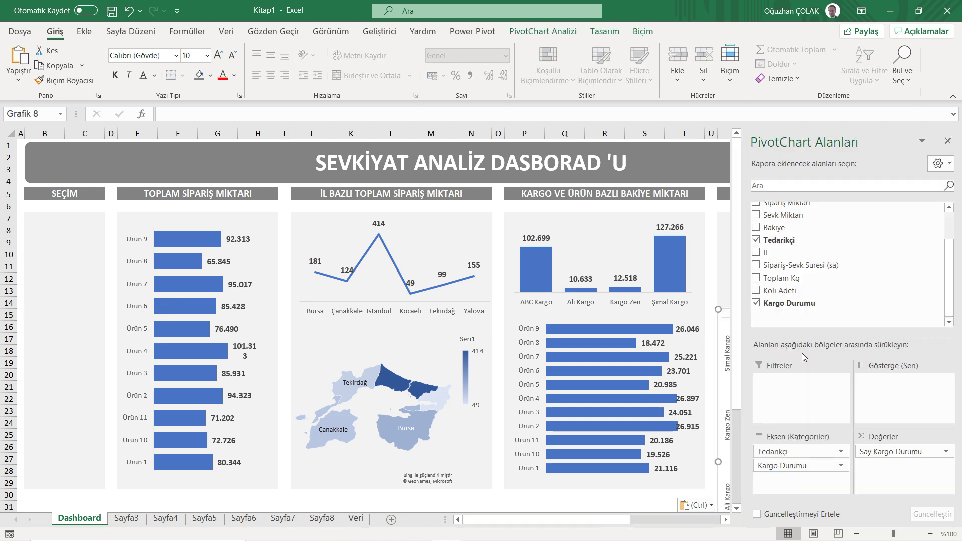
- Remove the status chart's border by setting its outline to Çizgi yok
click(950, 141)
double_click(820, 311)
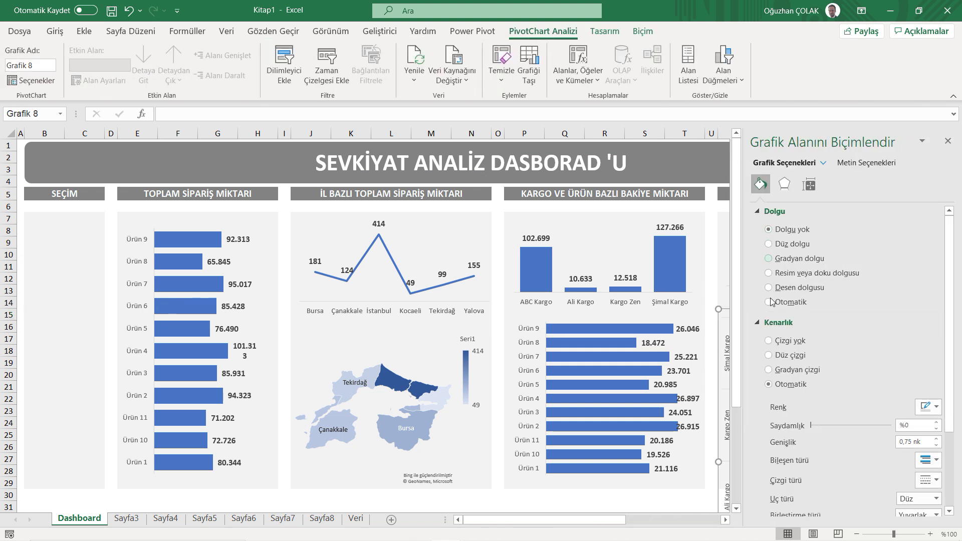
click(769, 341)
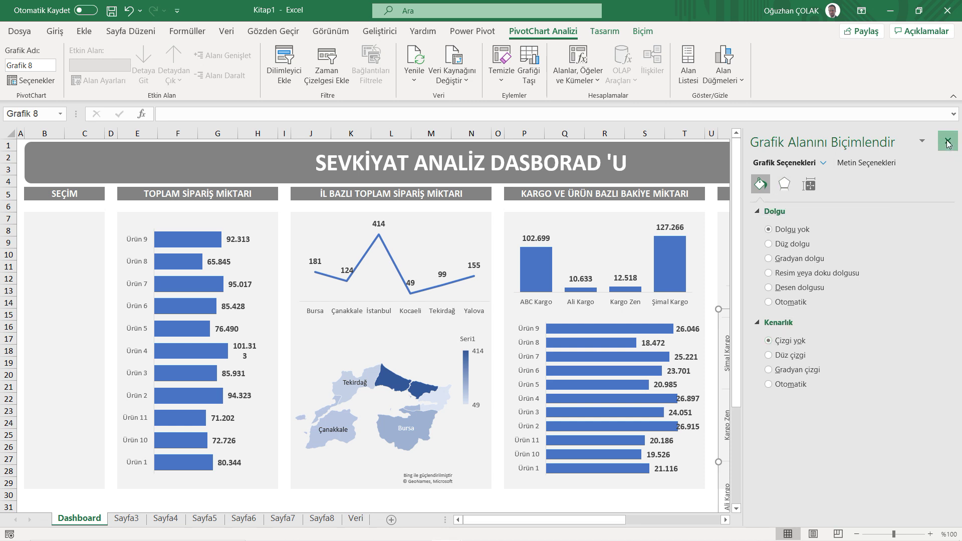
click(948, 142)
- Move and resize the chart under the supplier chart in the Tedarikçi Bazlı Analiz panel
mouse_move(754, 303)
mouse_down()
mouse_move(873, 333)
mouse_move(804, 303)
mouse_up()
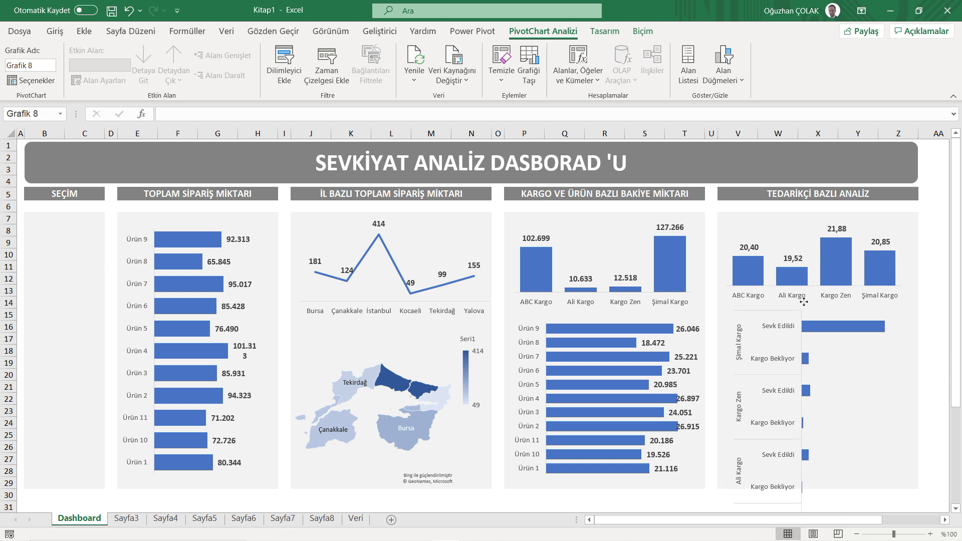
scroll(804, 375, down, 3)
scroll(804, 374, down, 3)
drag(816, 384, 817, 293)
scroll(831, 294, up, 1)
scroll(812, 235, up, 2)
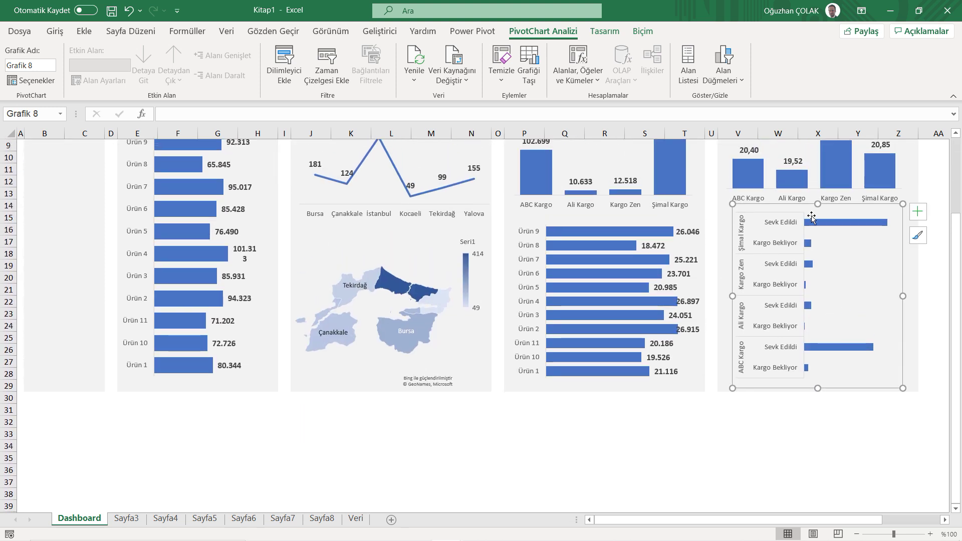
drag(817, 204, 818, 218)
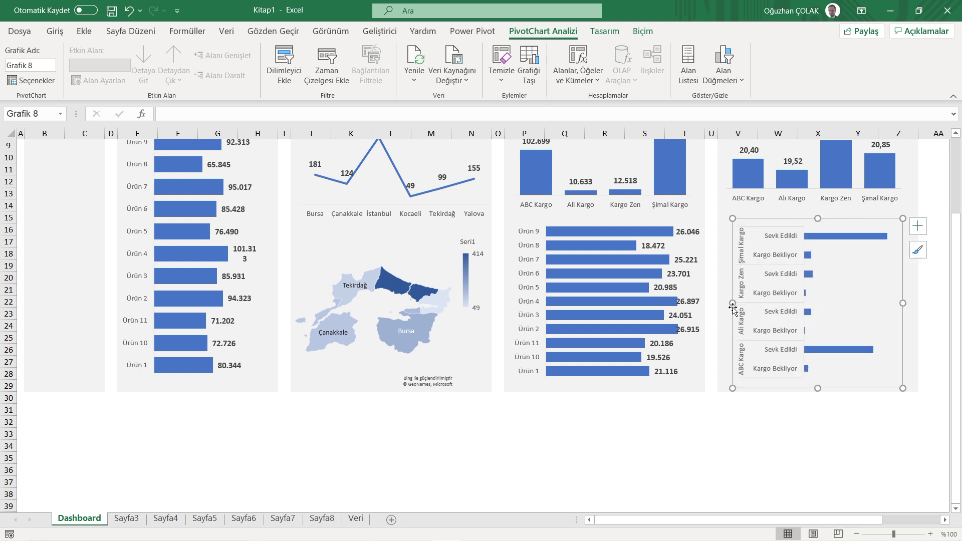
drag(732, 303, 727, 303)
- Widen the chart slightly and set the bars' gap width to 40%
drag(902, 304, 913, 305)
double_click(851, 236)
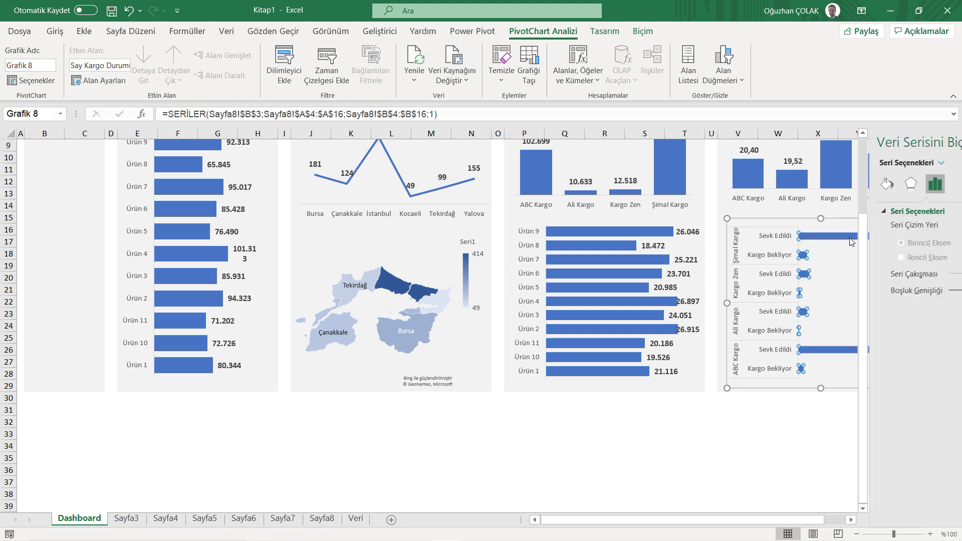
drag(920, 290, 901, 289)
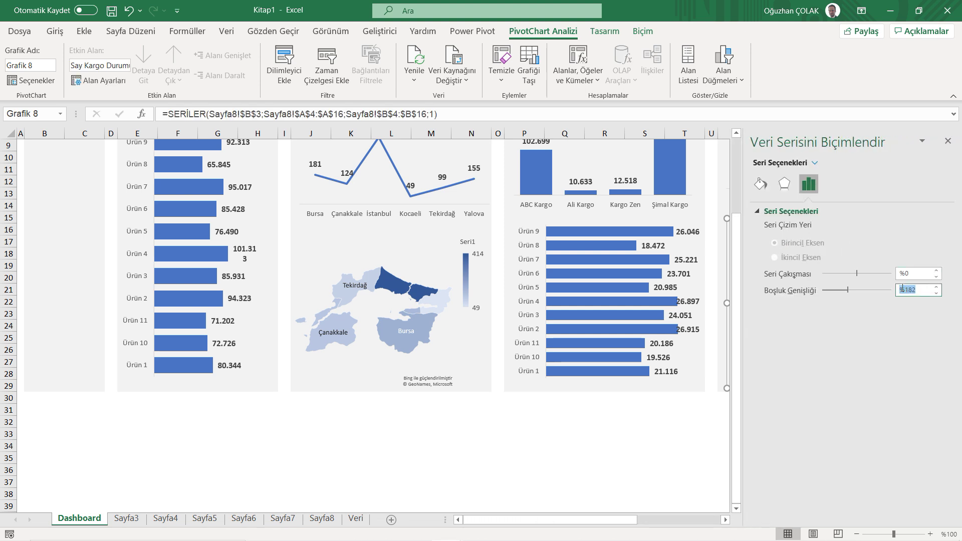
text(40)
key(Return)
click(948, 141)
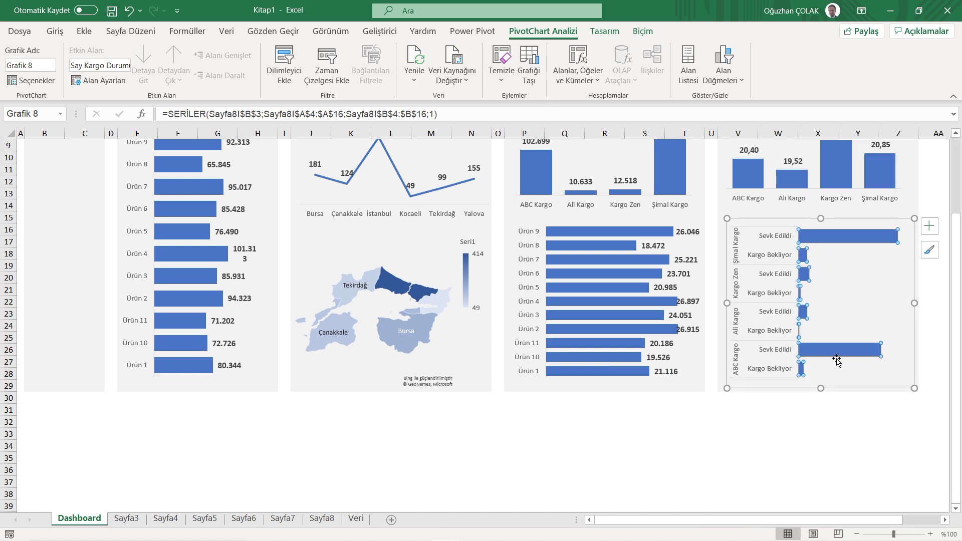
- Add data labels to the bars and set their font size to 10
right_click(827, 239)
click(875, 377)
click(905, 237)
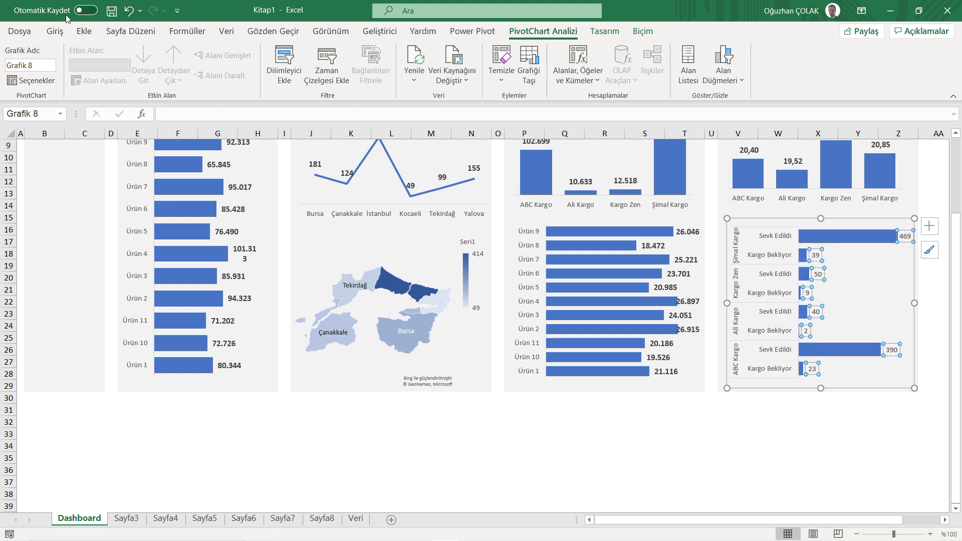
click(54, 37)
click(217, 54)
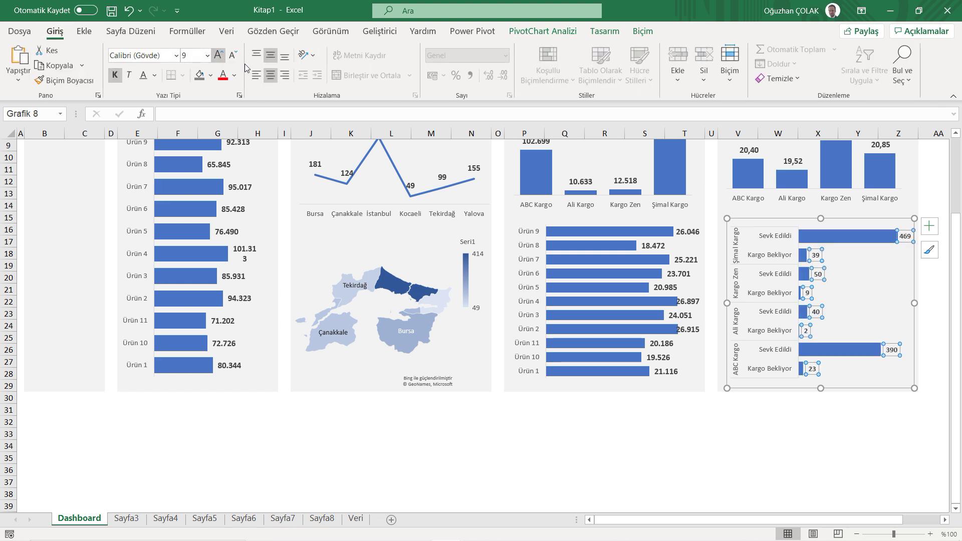
click(836, 434)
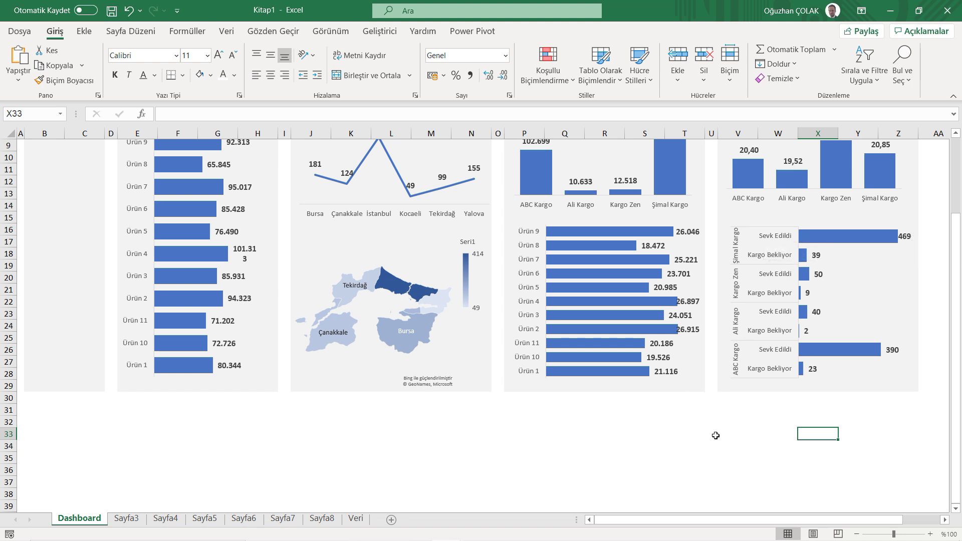
- Extend the status chart's bottom and top edges so it fills more of its panel
click(813, 383)
drag(820, 388, 820, 392)
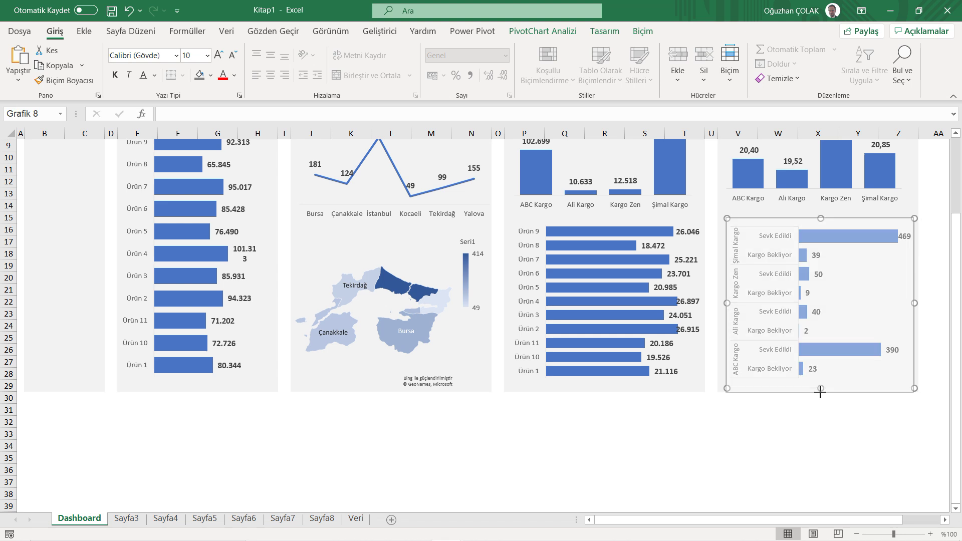
drag(821, 217, 820, 212)
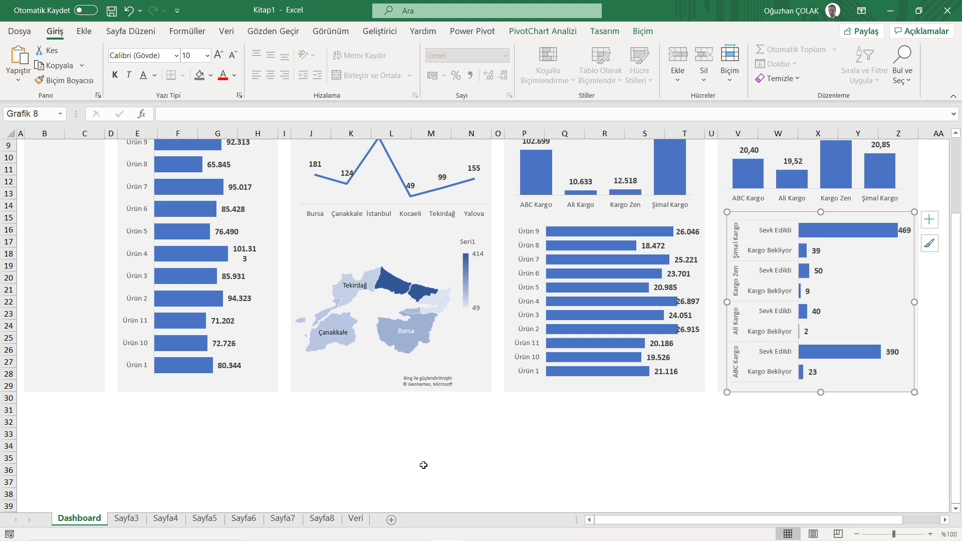
scroll(423, 468, up, 3)
click(62, 220)
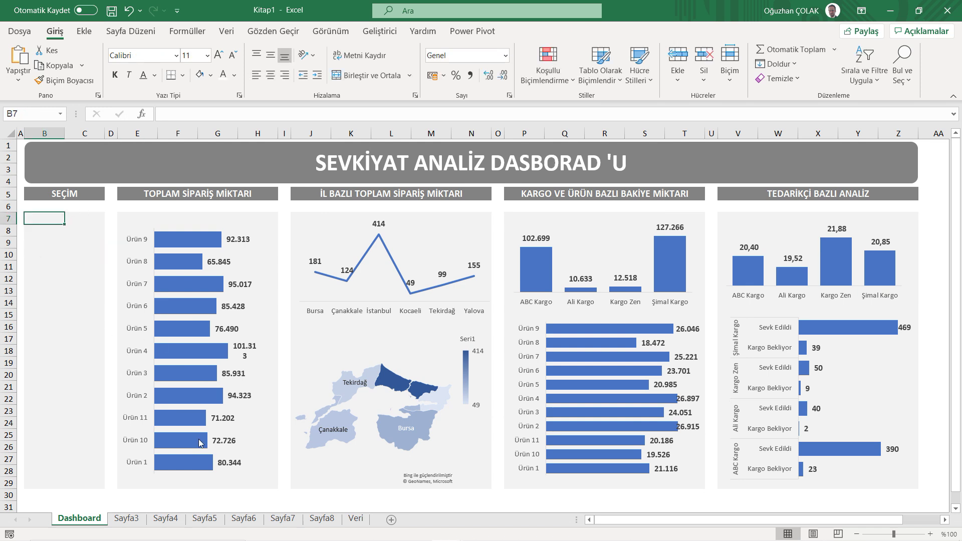
click(322, 519)
- Insert Ürün Adı and Tedarikçi slicers for the Sayfa8 PivotTable
right_click(100, 199)
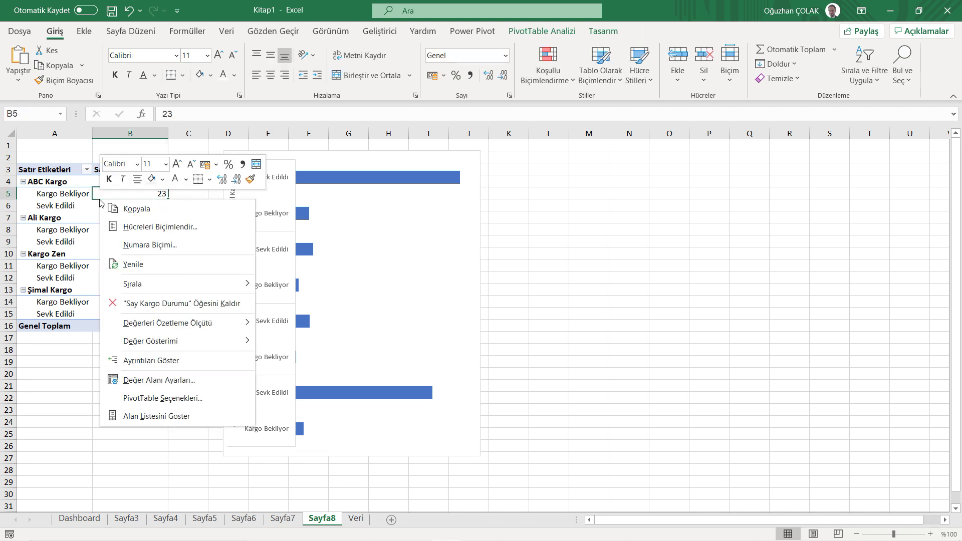
key(Escape)
click(542, 31)
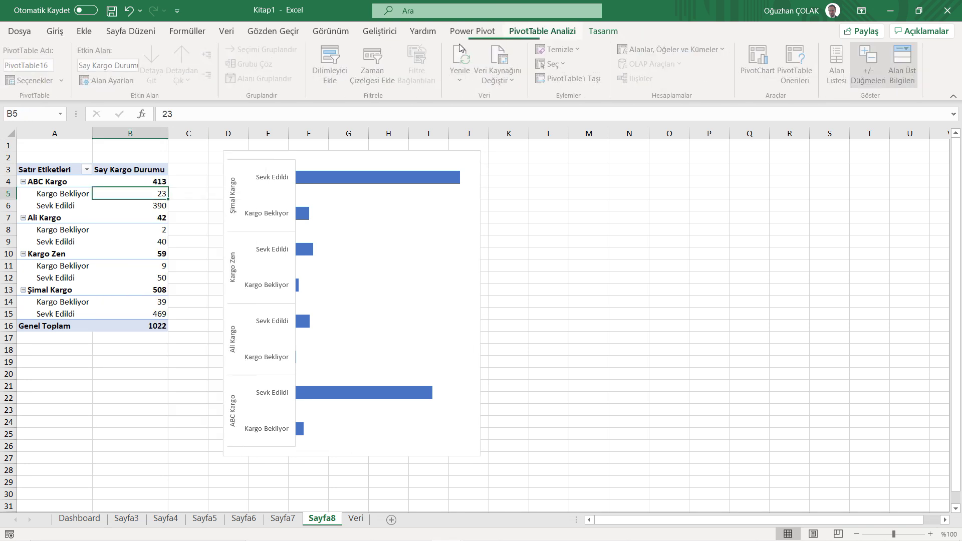
click(331, 65)
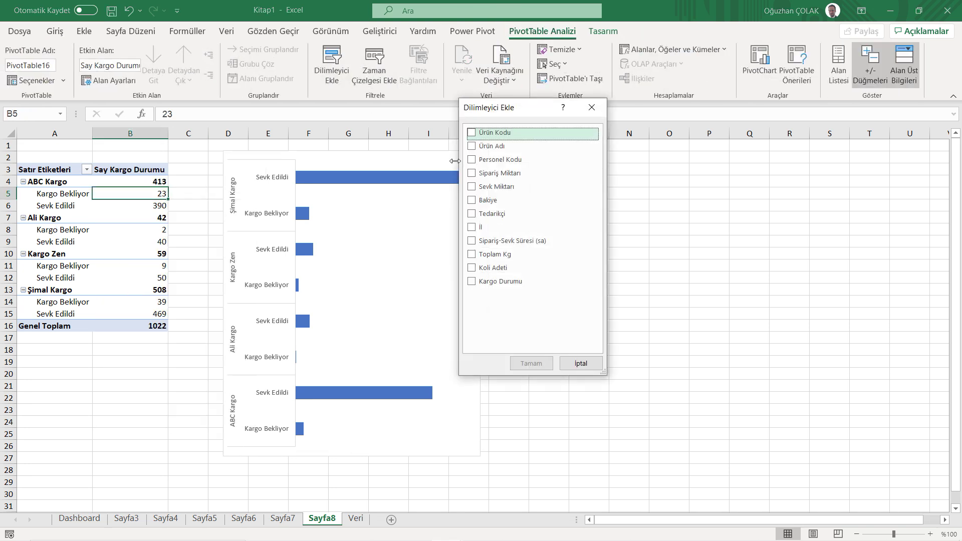
click(472, 146)
click(472, 213)
key(Return)
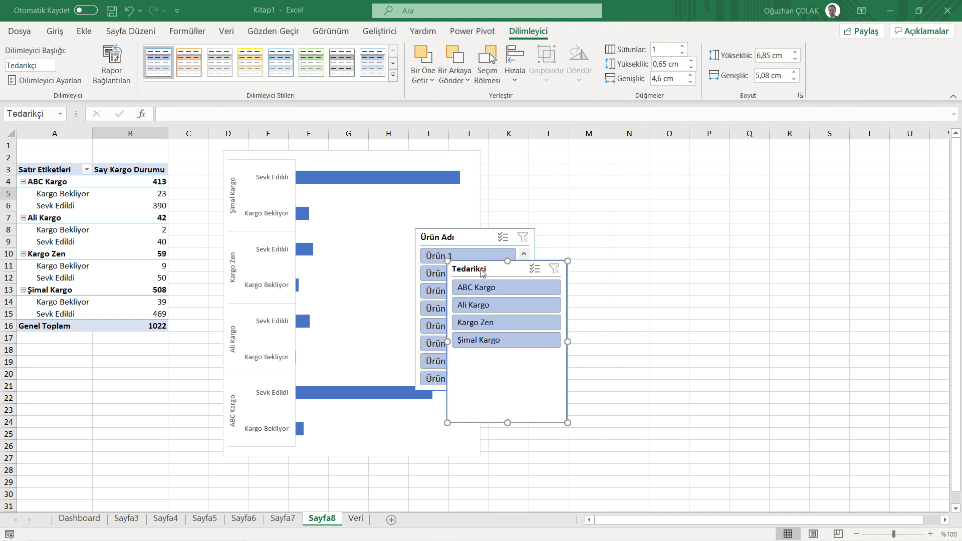
- Move both slicers onto the Dashboard and stack Tedarikçi below Ürün Adı
ctrl+click(474, 237)
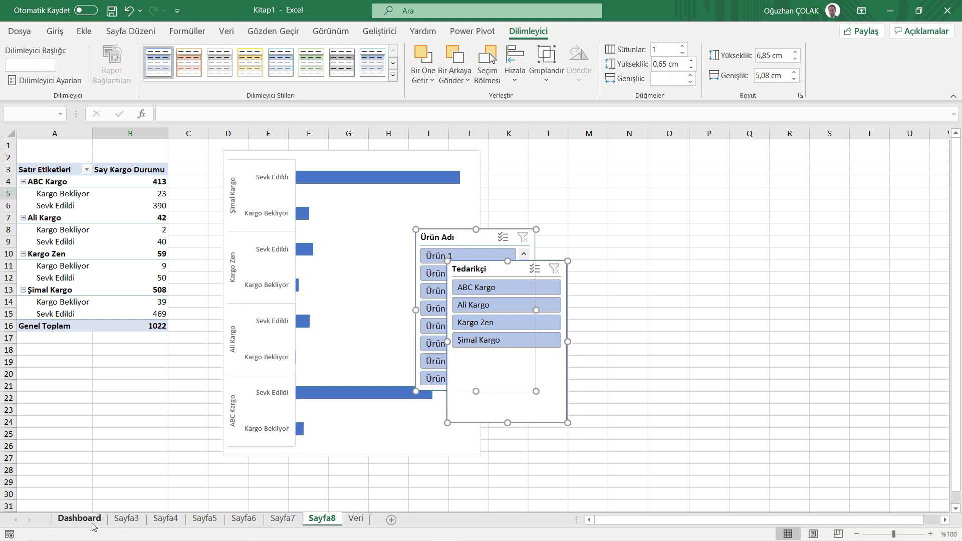
click(79, 518)
key(ctrl+v)
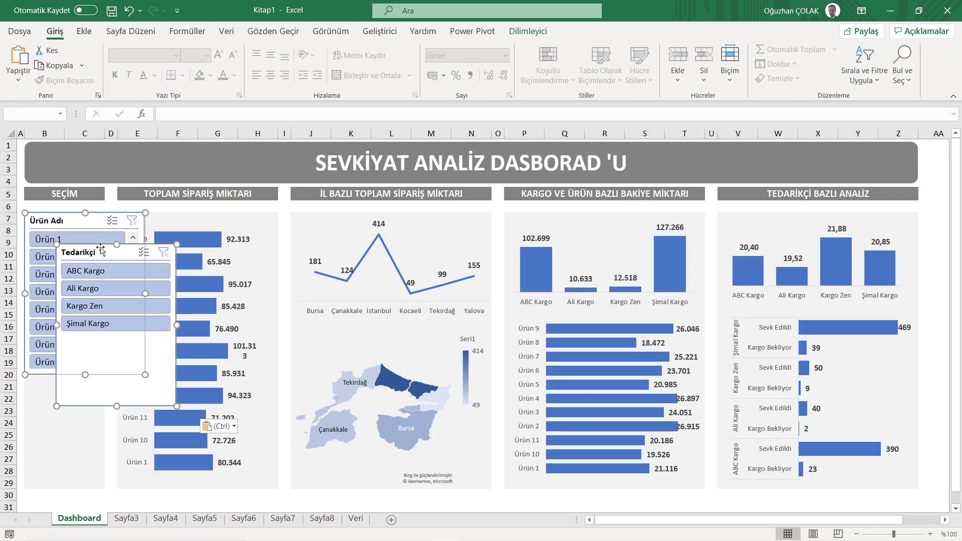
click(40, 457)
drag(113, 254, 81, 383)
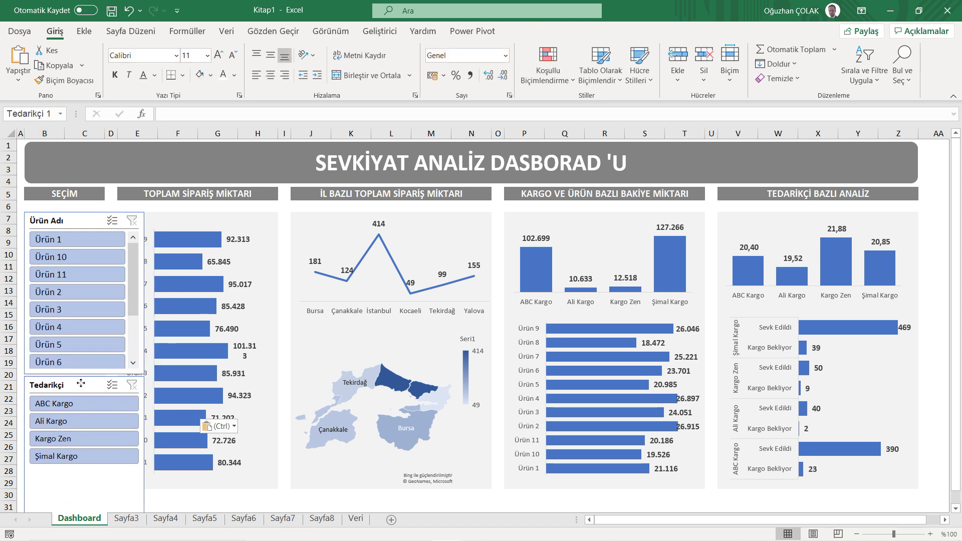
right_click(64, 225)
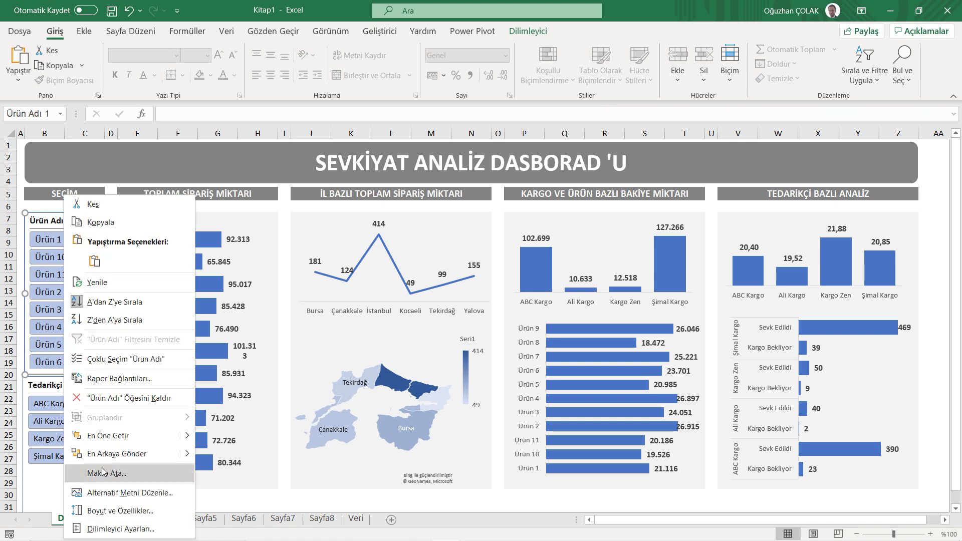
- Turn off Display header in the Ürün Adı slicer's settings
click(133, 533)
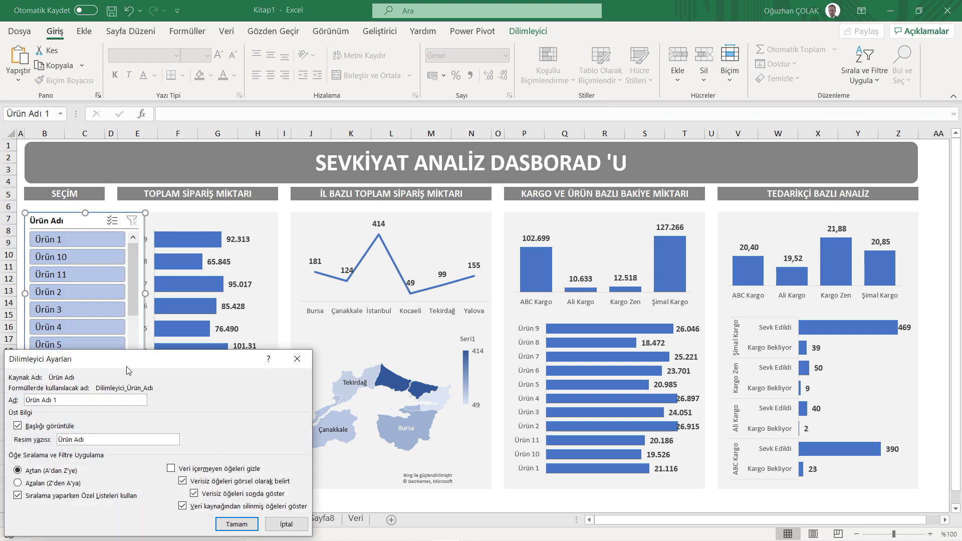
drag(127, 366, 177, 206)
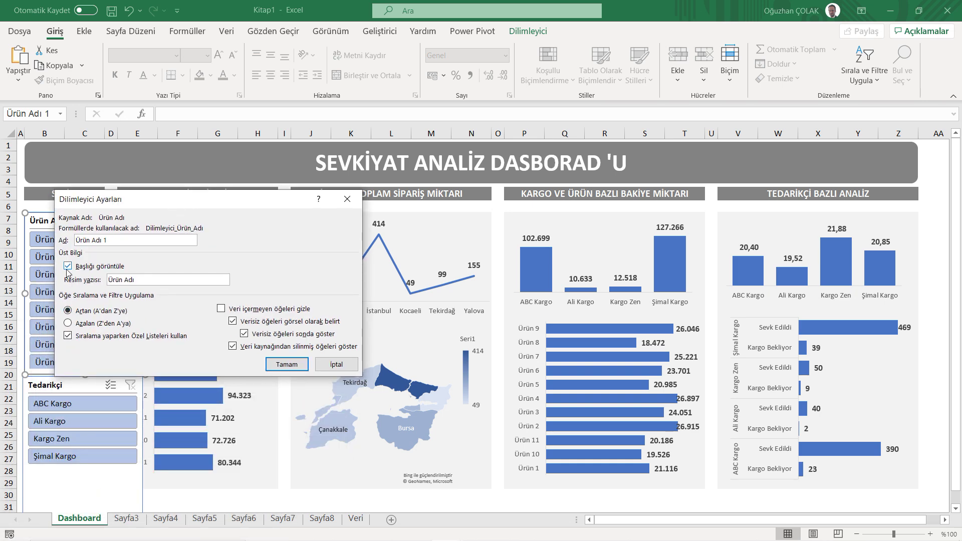
click(67, 268)
click(286, 364)
- Turn off Display header in the Tedarikçi slicer's settings
right_click(55, 387)
click(43, 380)
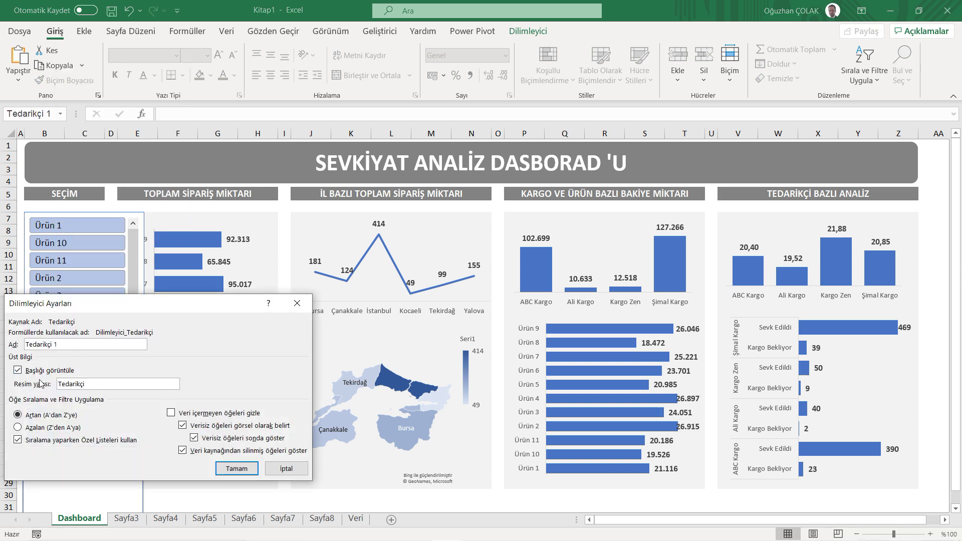
click(18, 371)
click(237, 468)
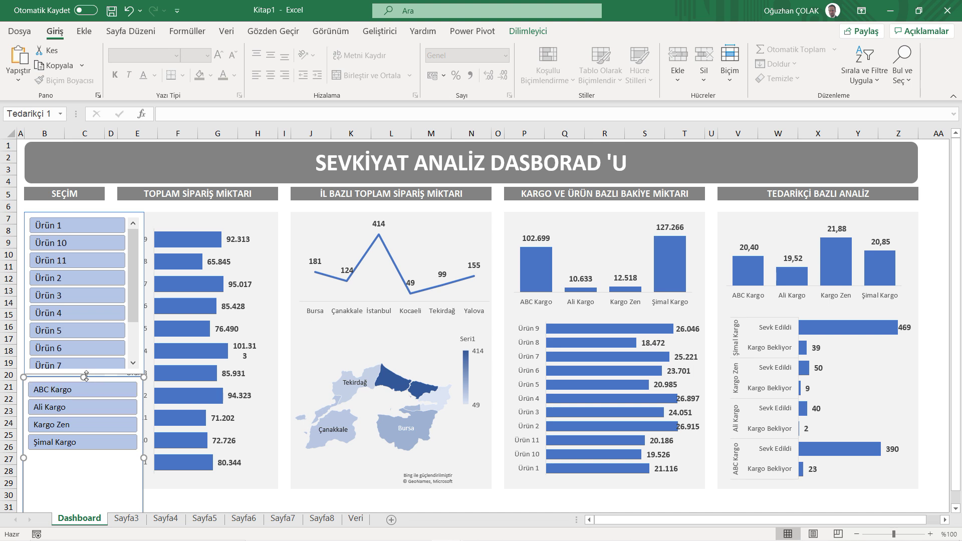
- Reposition the cargo slicer in the Seçim column and make it narrower
drag(90, 378, 84, 304)
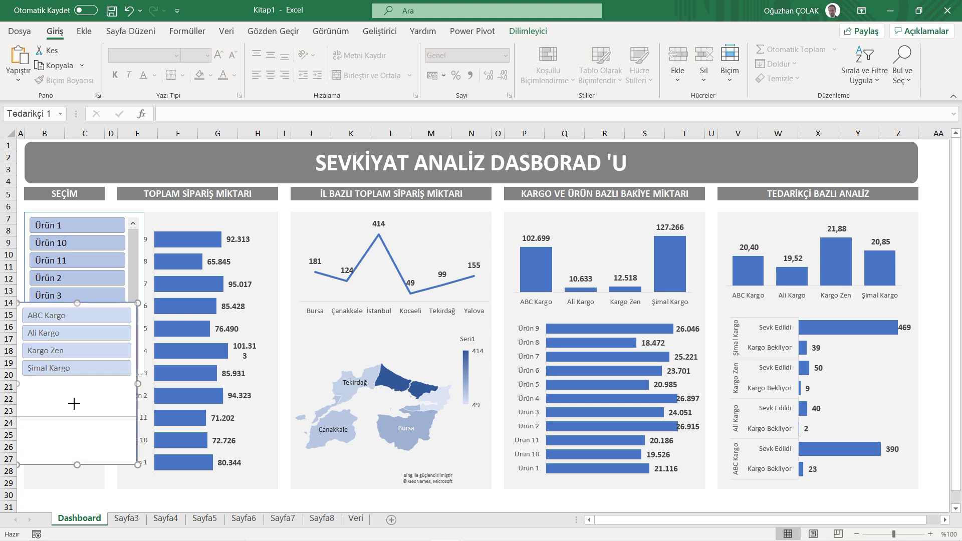
drag(76, 383, 76, 383)
drag(138, 343, 104, 341)
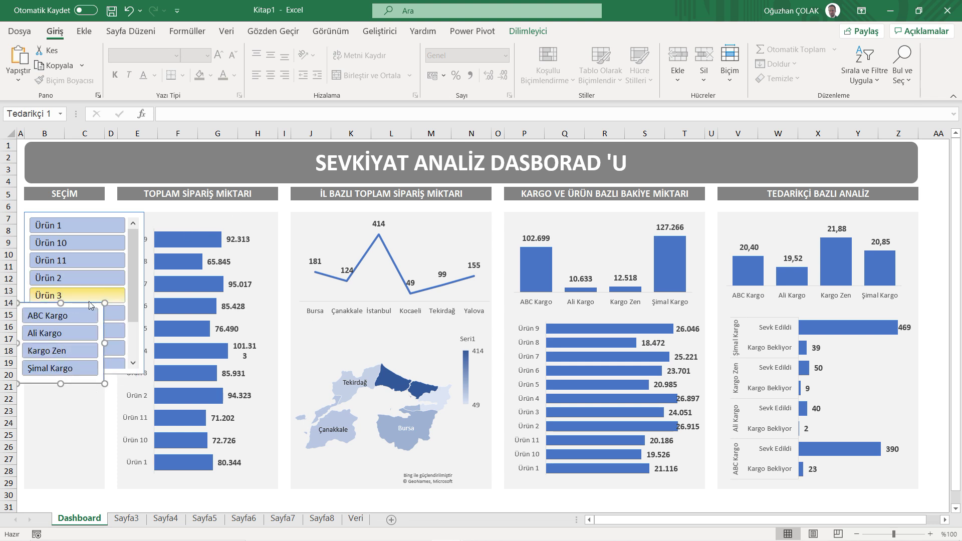
drag(87, 308, 94, 411)
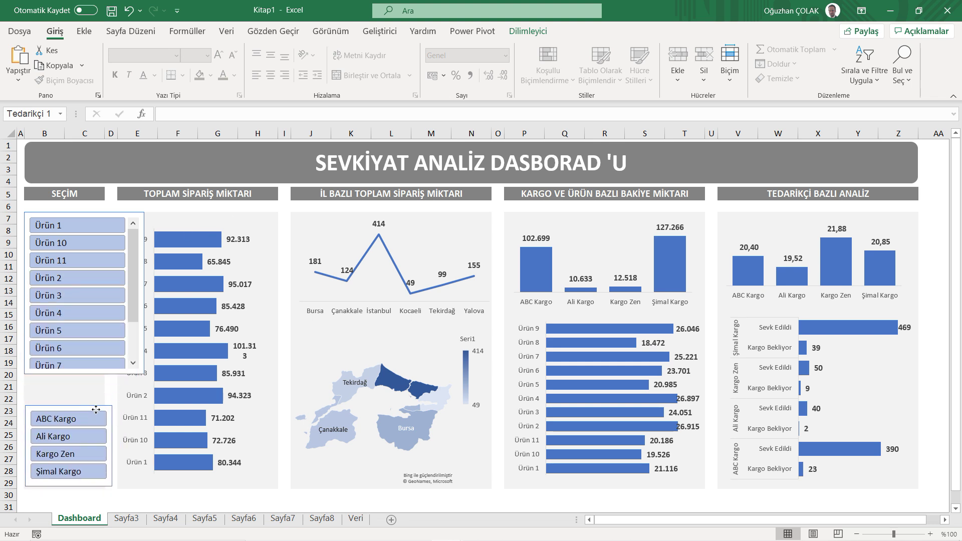
drag(94, 411, 98, 414)
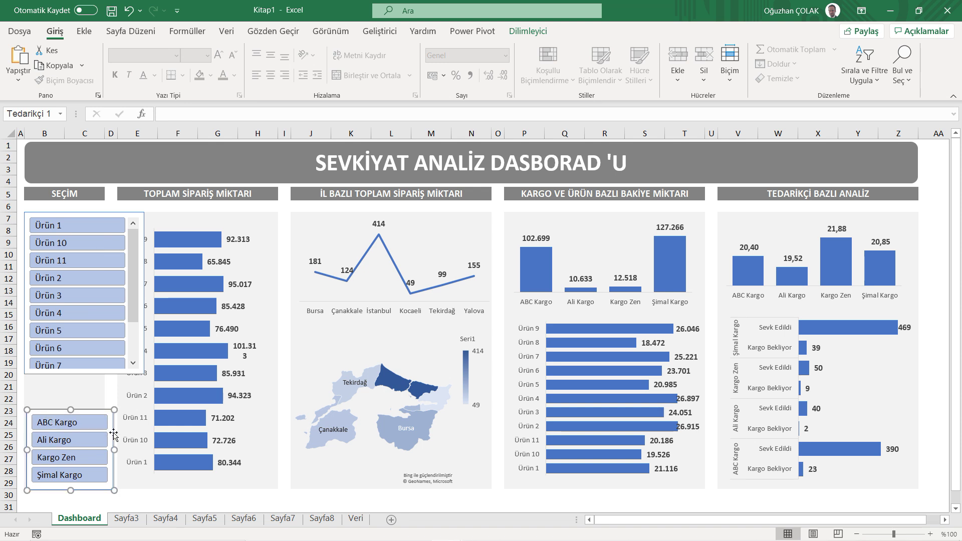
drag(114, 450, 102, 450)
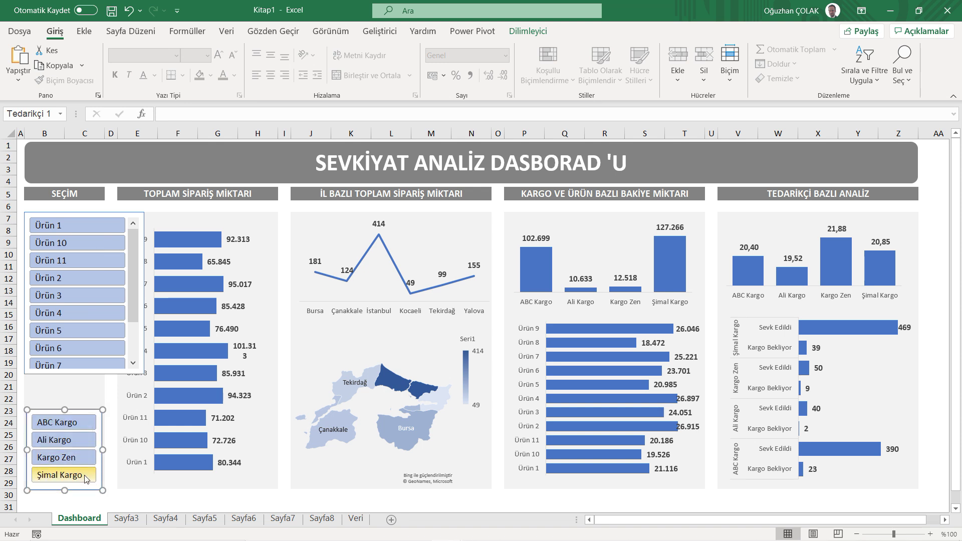
drag(65, 490, 65, 487)
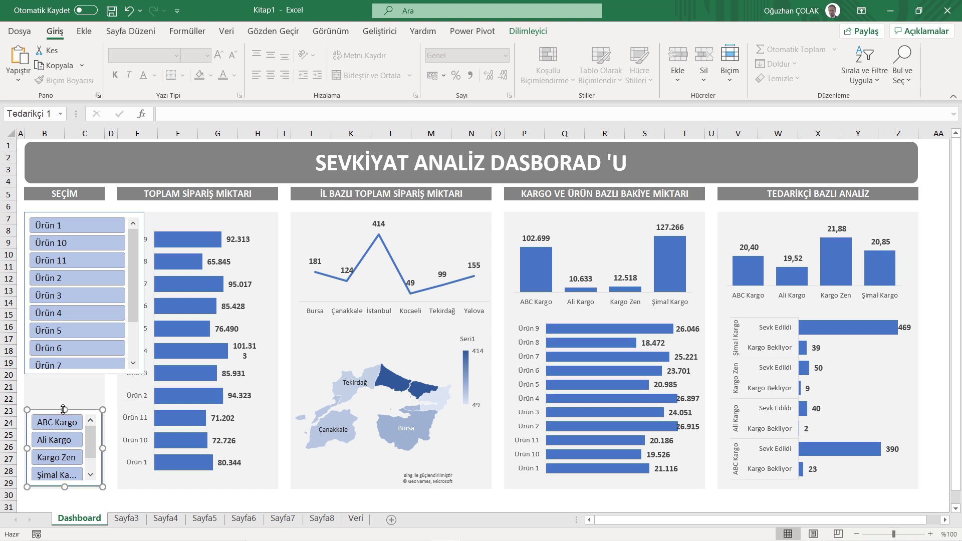
drag(65, 410, 66, 408)
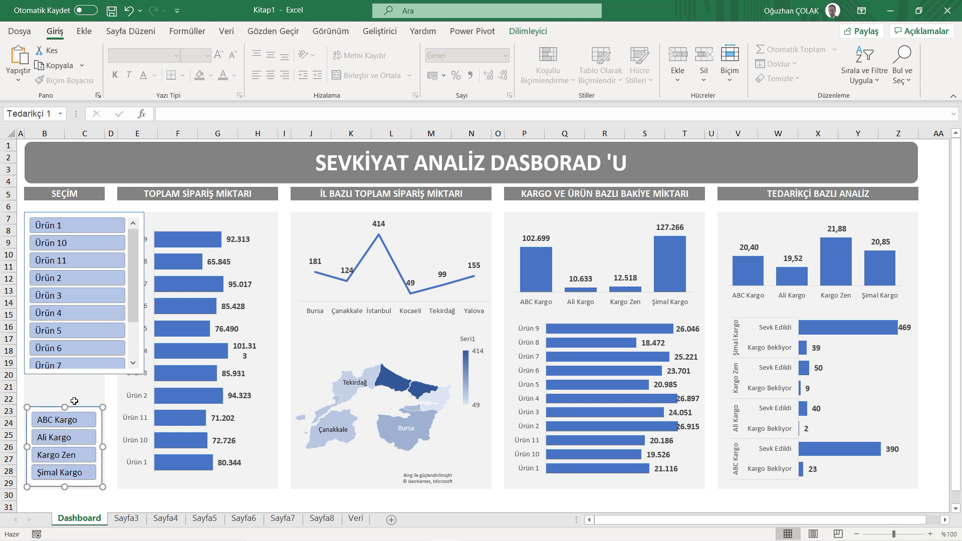
- Narrow and lengthen the product slicer and set its button height to 0,6 cm
click(127, 213)
drag(127, 213, 130, 216)
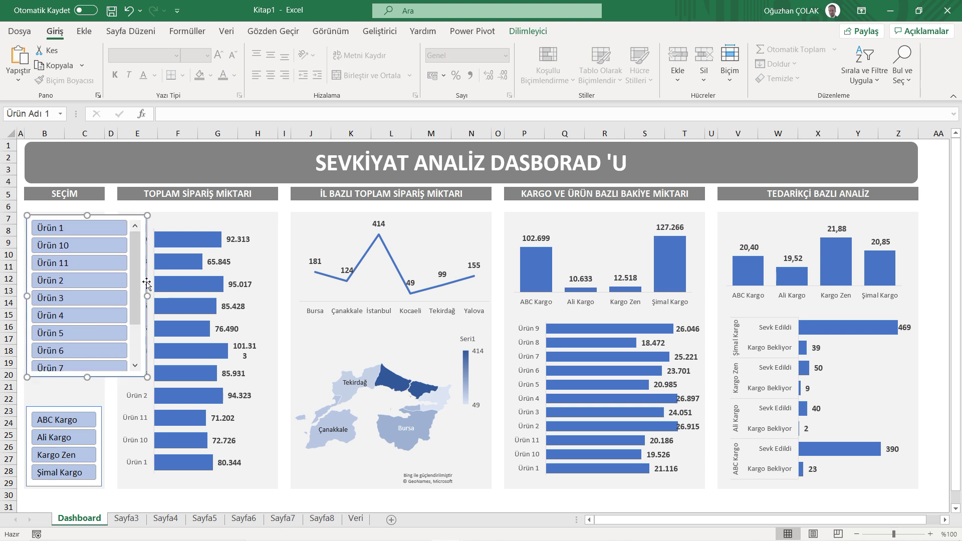
drag(125, 292, 103, 293)
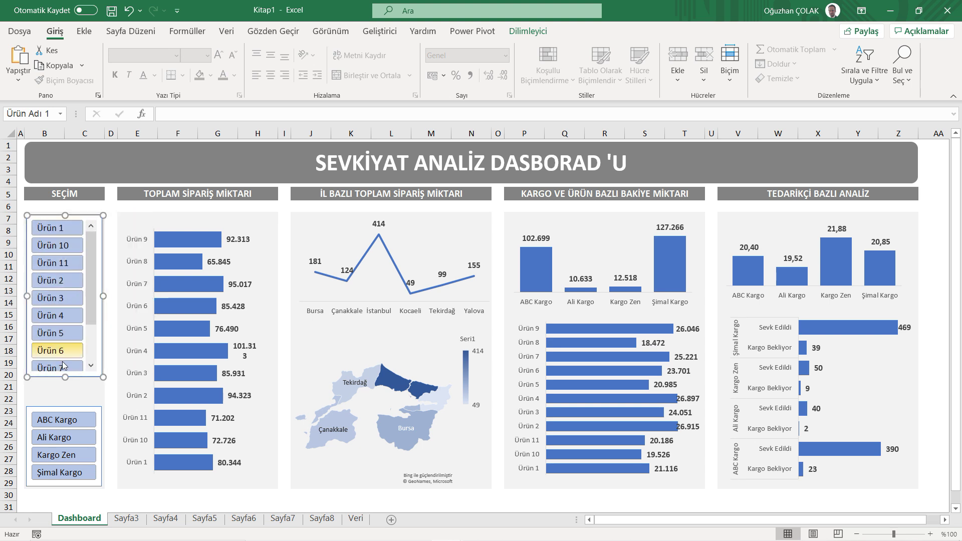
drag(65, 375, 70, 407)
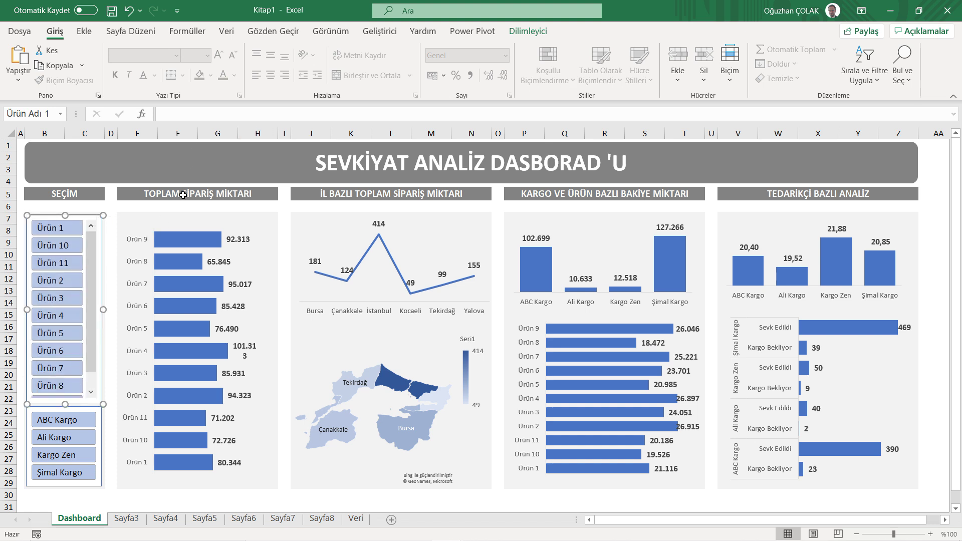
click(546, 35)
click(692, 69)
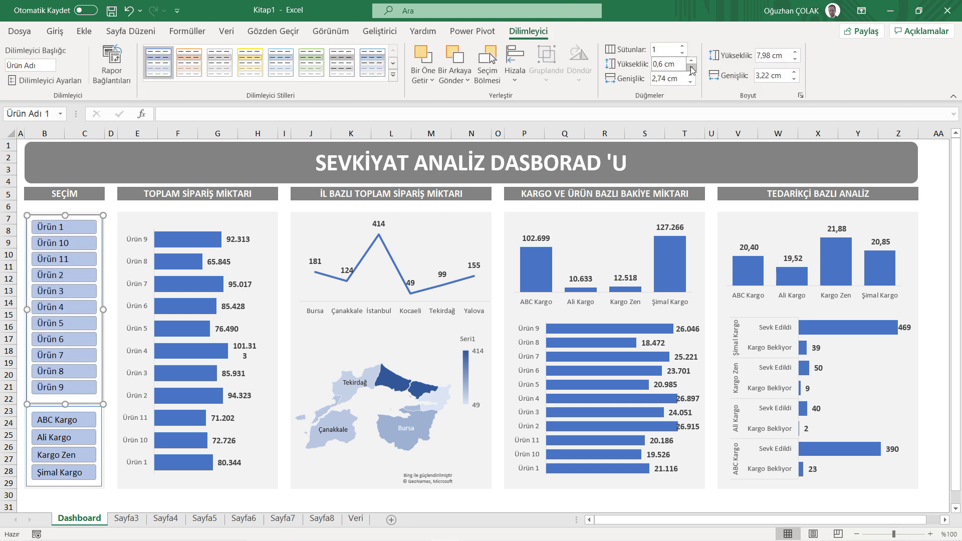
- Connect the Ürün Adı slicer to PivotTable10 through PivotTable16 via Report Connections
click(133, 496)
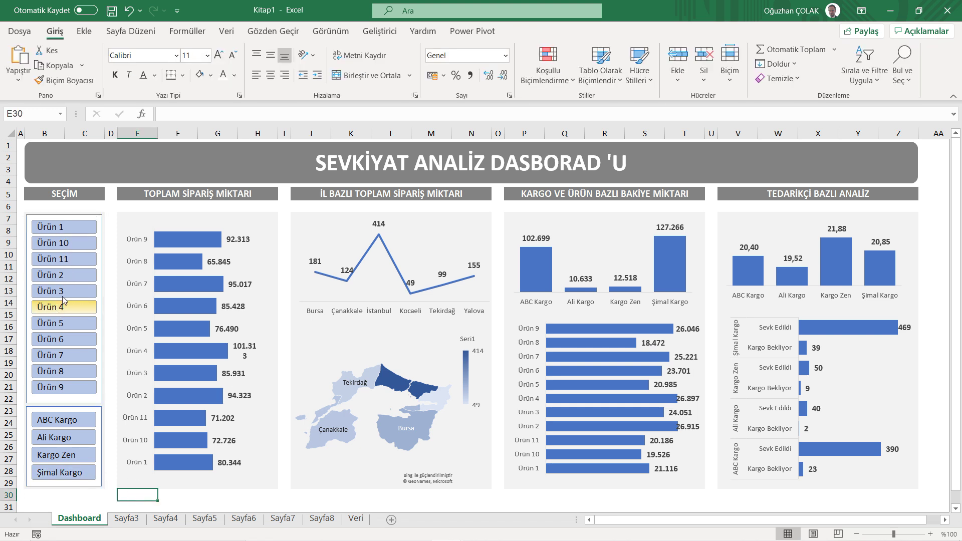
click(77, 216)
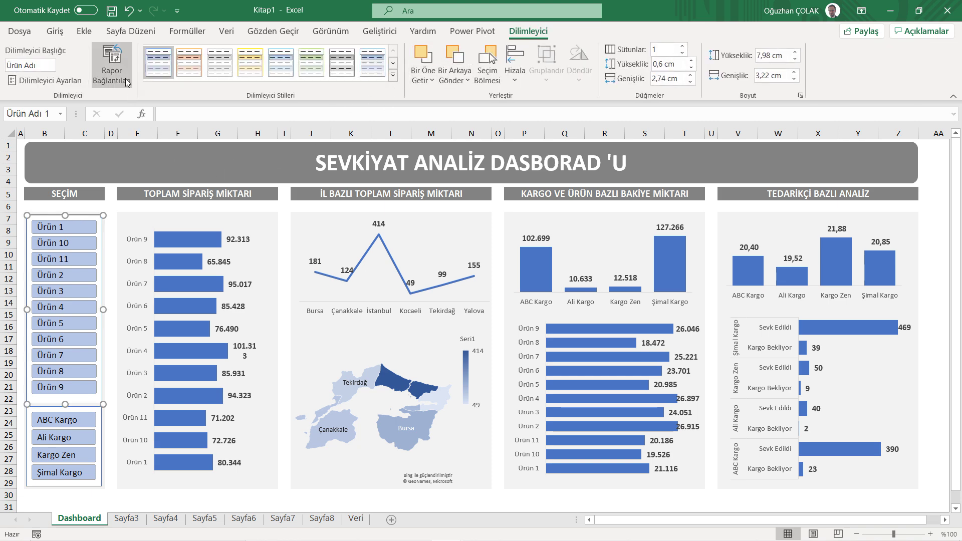
click(126, 67)
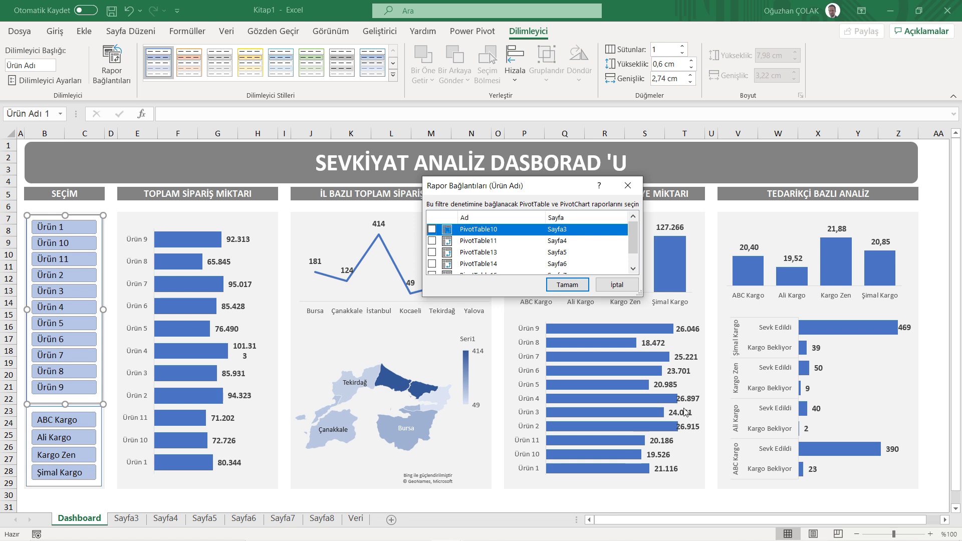
click(432, 229)
click(432, 241)
click(432, 252)
click(432, 264)
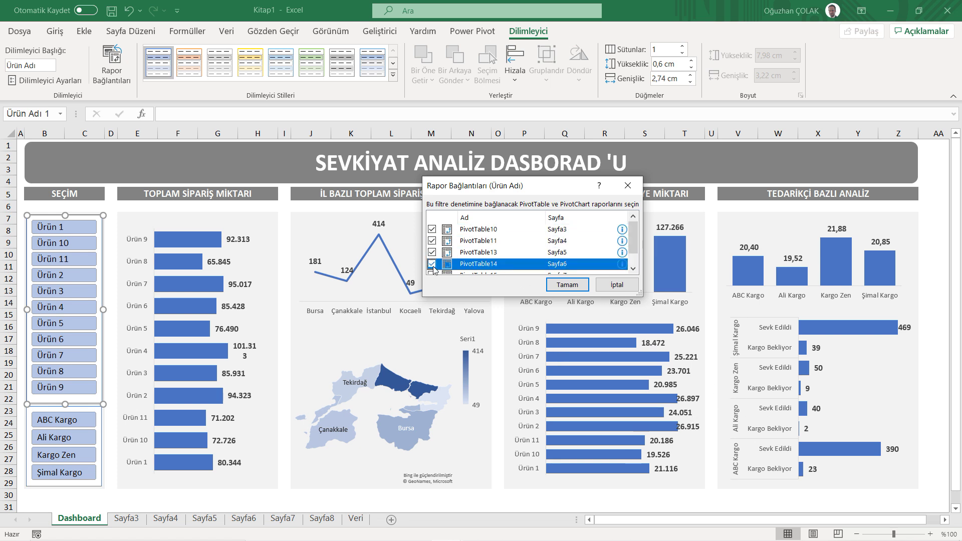
click(432, 273)
click(431, 268)
click(432, 274)
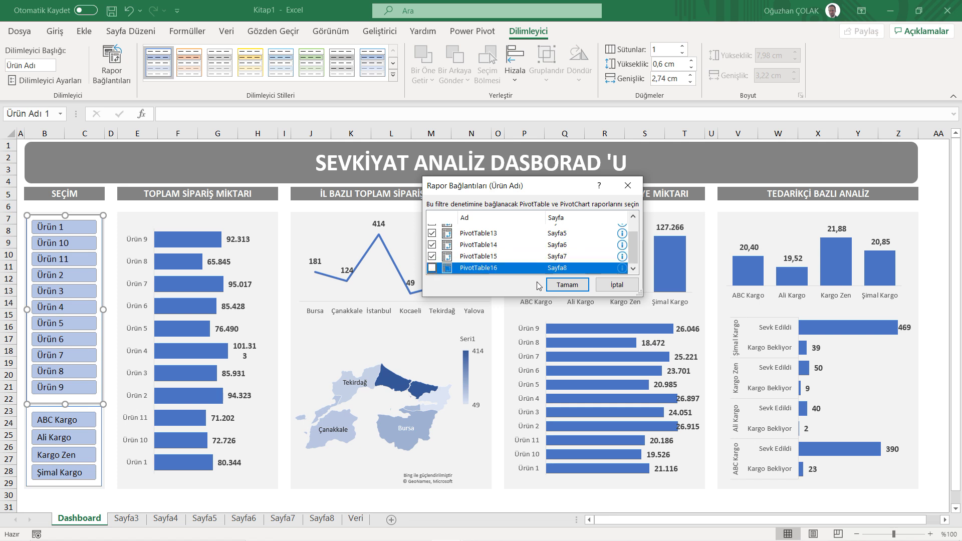
click(432, 268)
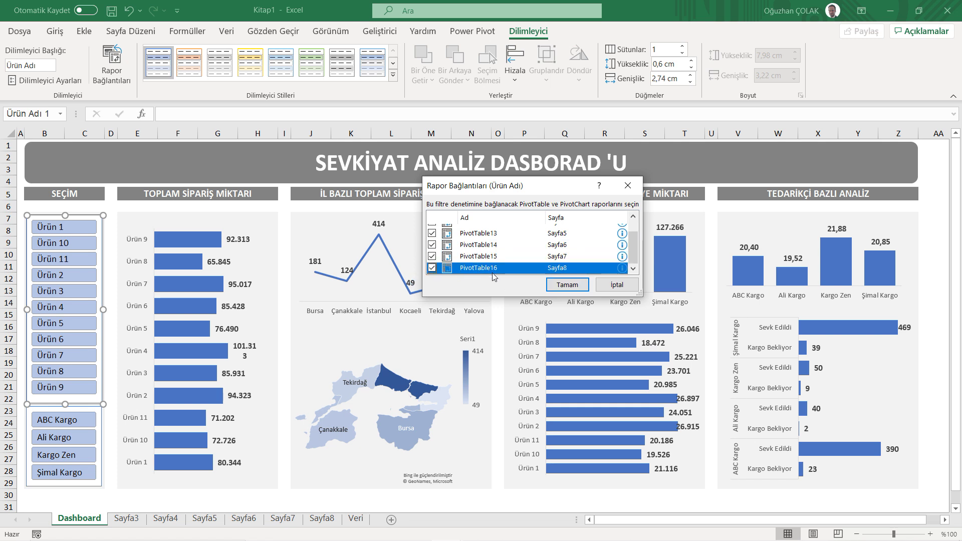
click(567, 285)
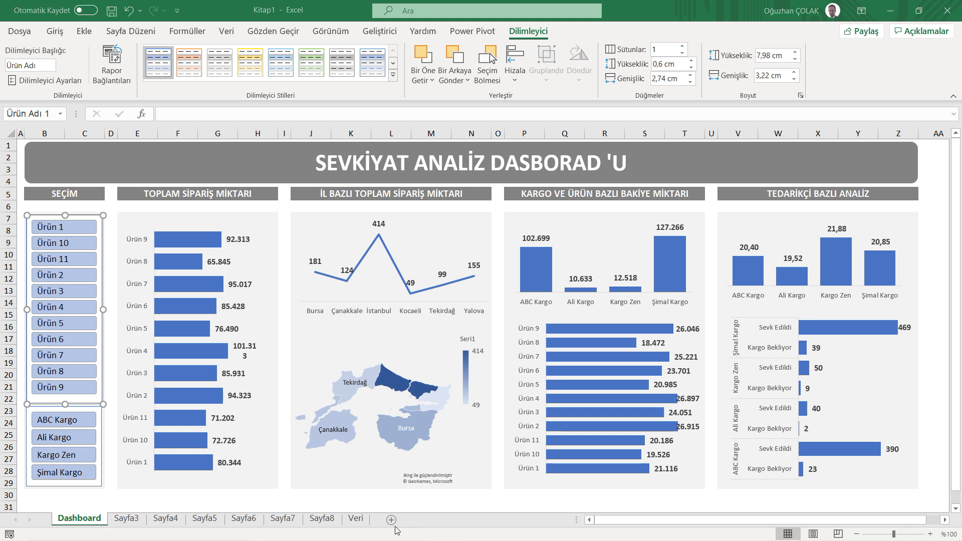
- Connect the Tedarikçi slicer to PivotTable10, 11, 13, 14 and the remaining PivotTables via Report Connections
click(96, 412)
click(111, 63)
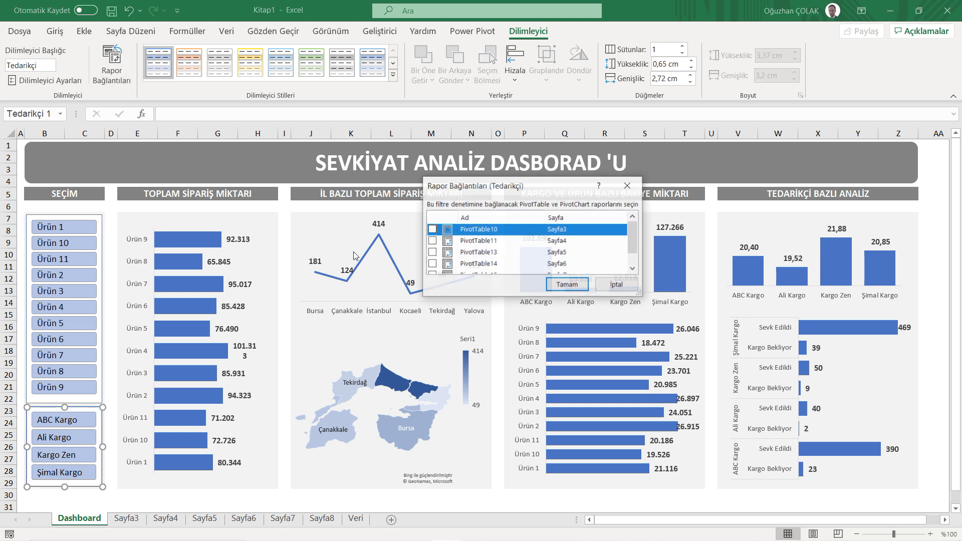
click(431, 229)
click(432, 241)
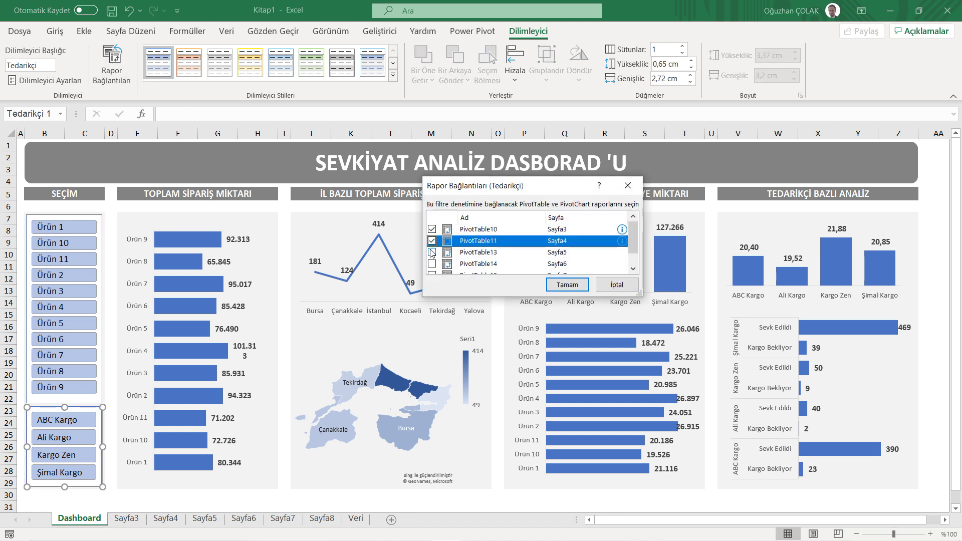
click(431, 252)
click(432, 263)
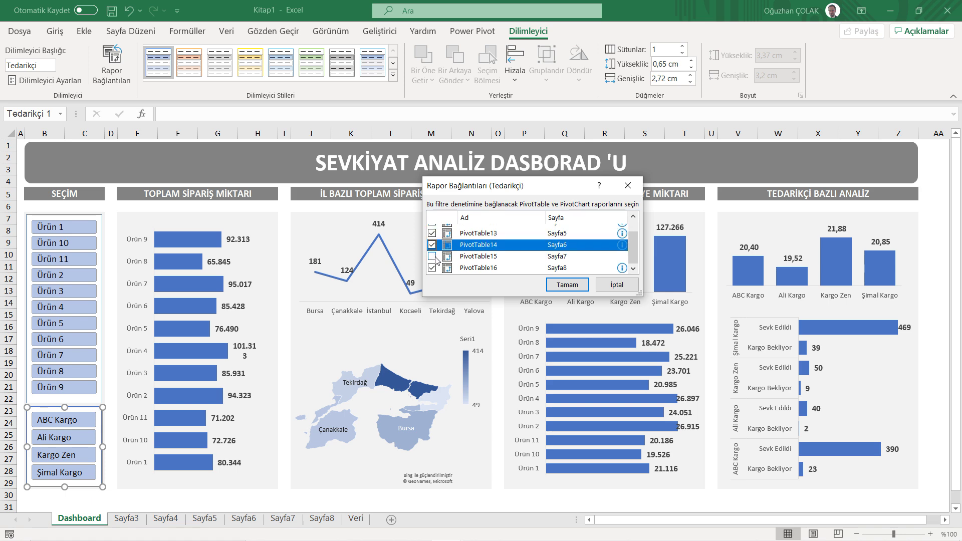
click(432, 256)
click(566, 285)
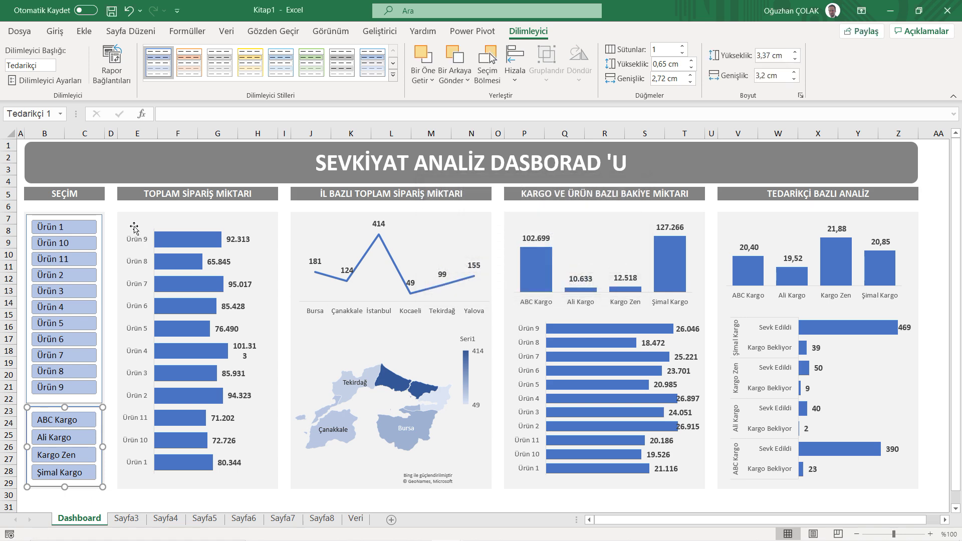
click(107, 220)
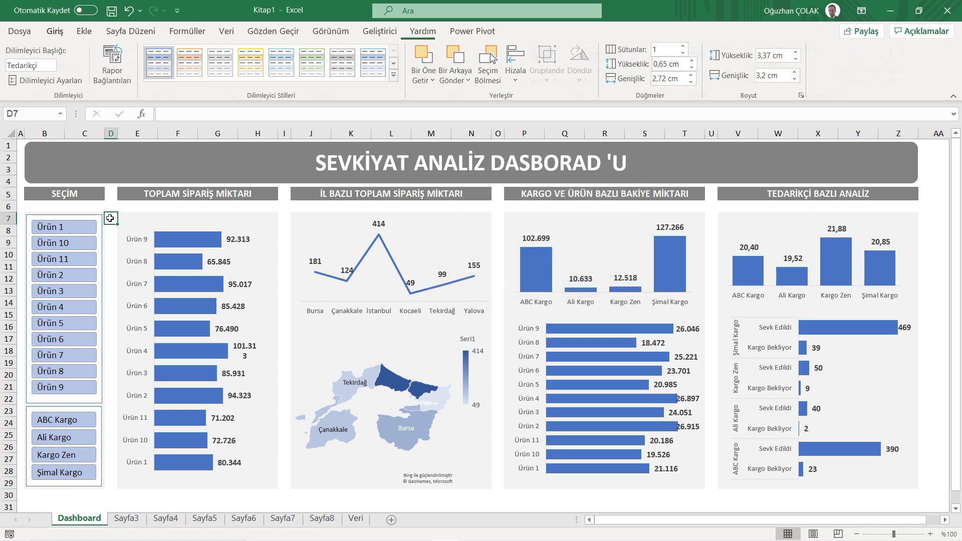
- Select Ürün 1, 10–11 and 2–4 in the product slicer and Ali Kargo, Kargo Zen, ABC Kargo in the carrier slicer
click(65, 230)
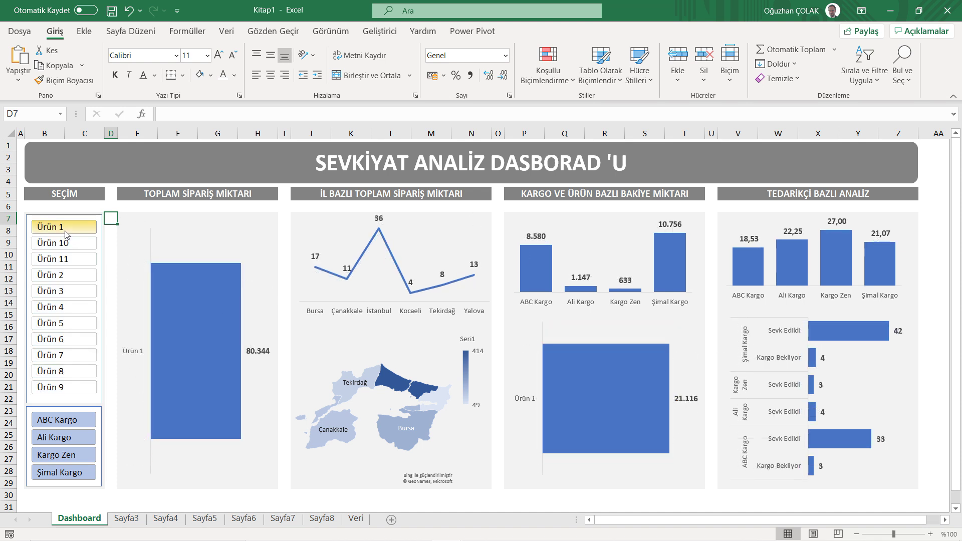
drag(65, 234, 66, 260)
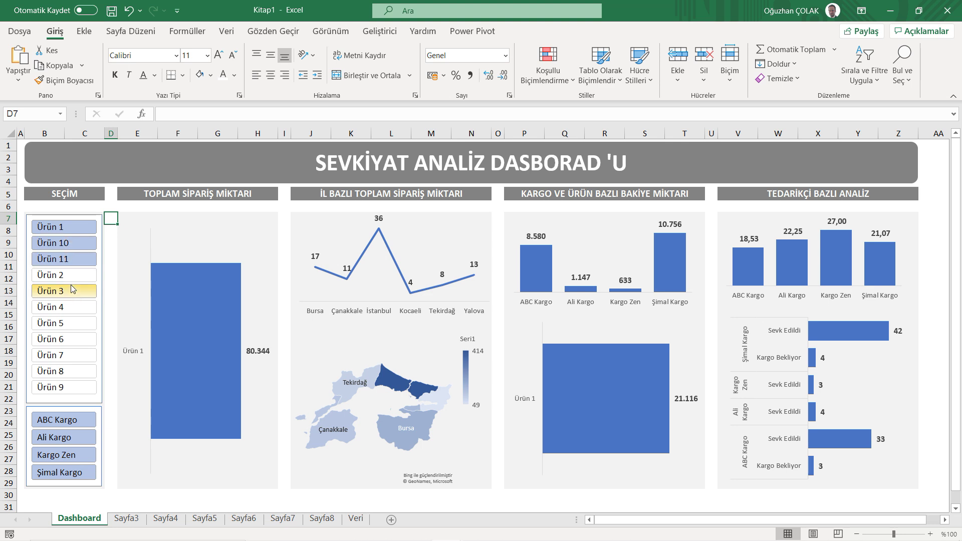
click(63, 420)
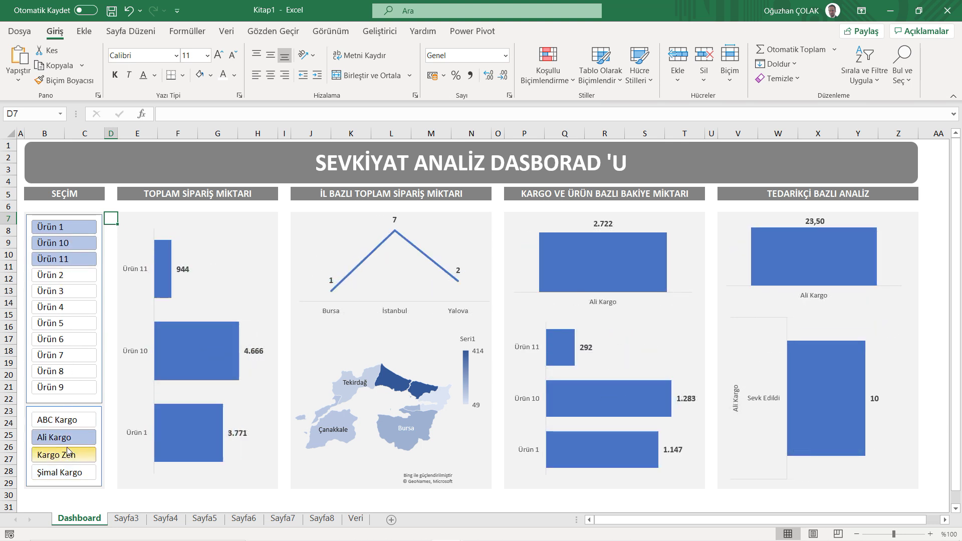
click(69, 453)
click(68, 421)
drag(56, 283, 58, 307)
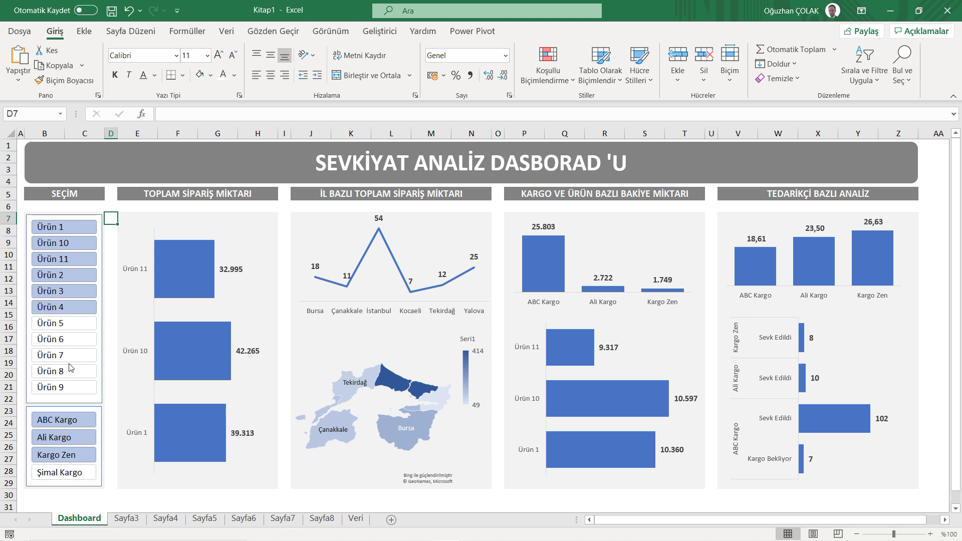